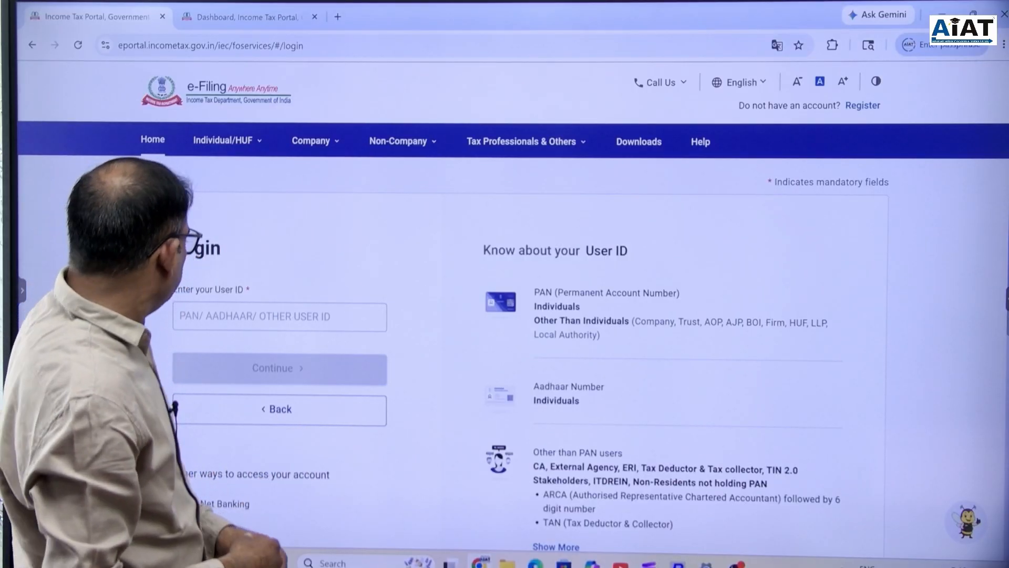
Open the Taxpayer Information Summary from the AIS section of the Compliance Portal and review the amounts for each information category
left_click(231, 317)
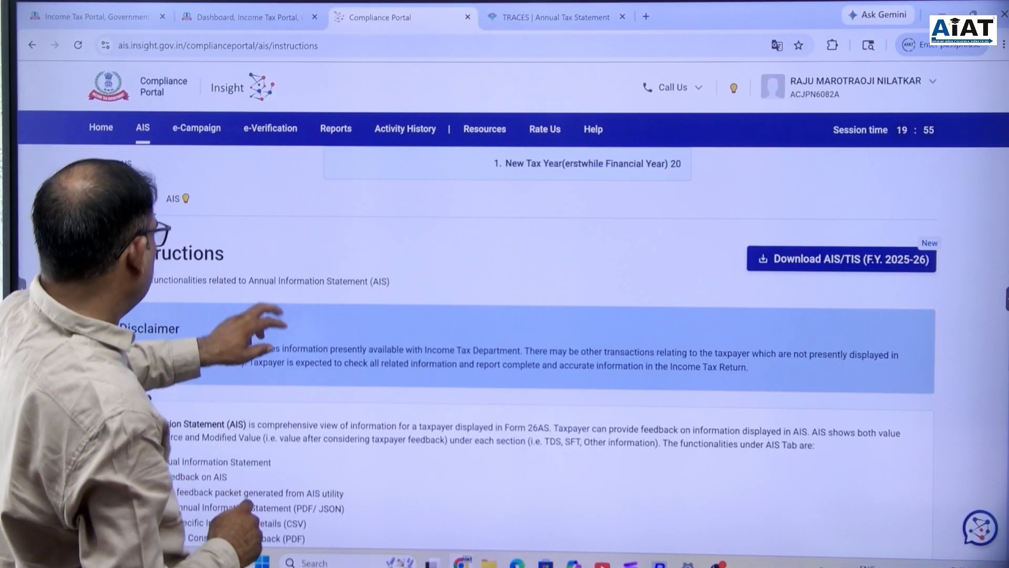
scroll(305, 268, "down", 1)
scroll(287, 236, "down", 2)
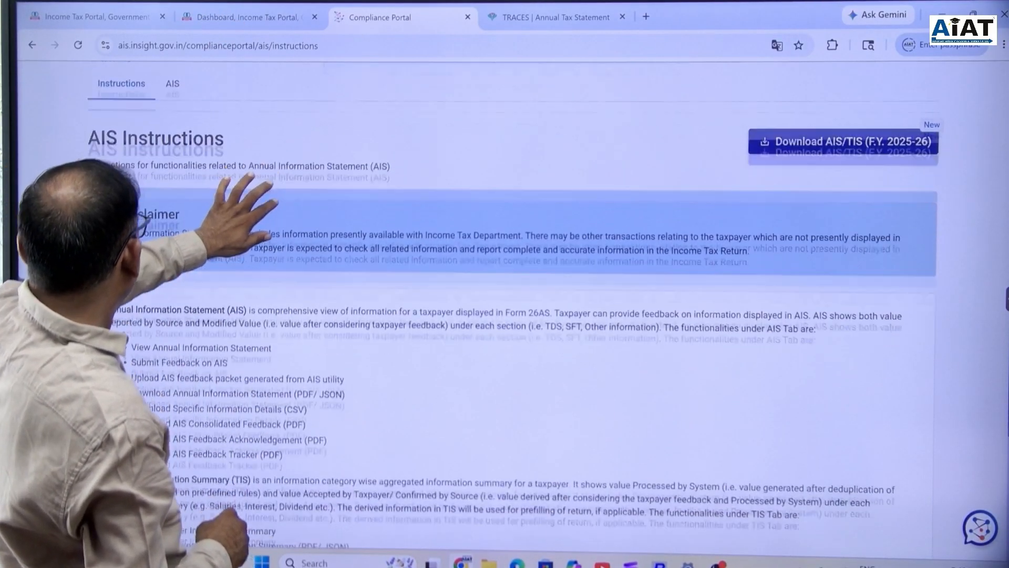
scroll(200, 184, "up", 3)
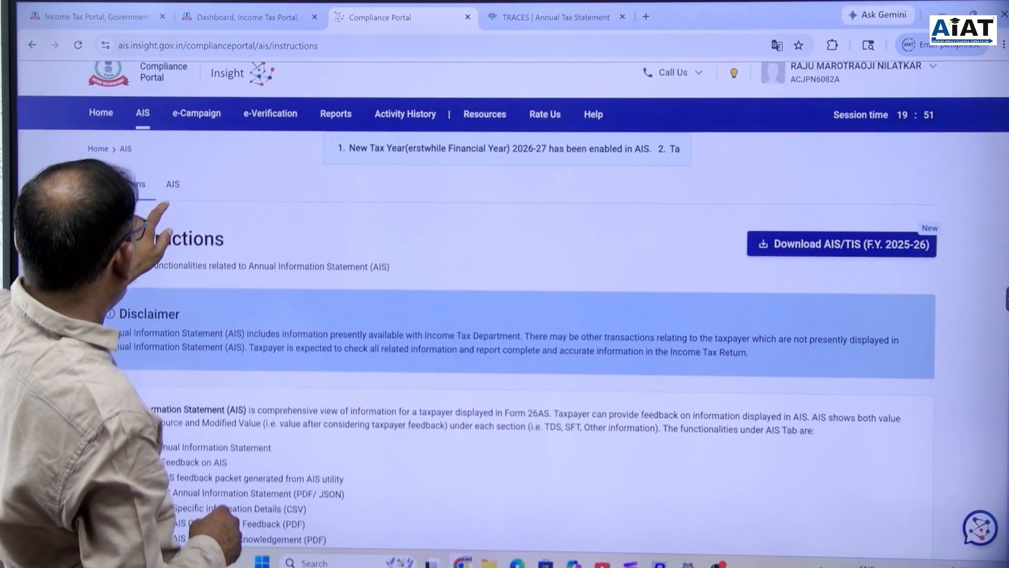
left_click(176, 187)
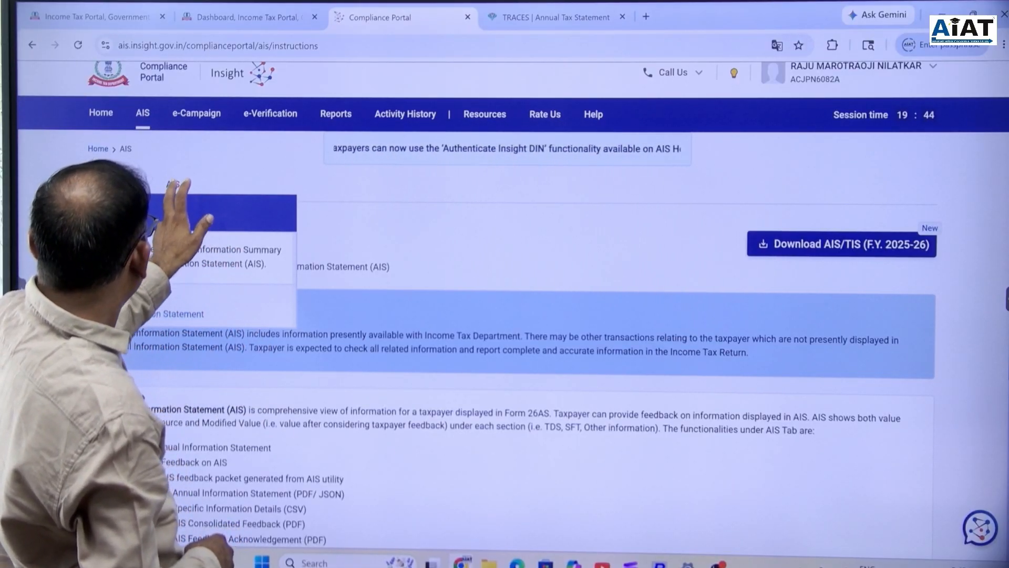
left_click(210, 212)
left_click(273, 342)
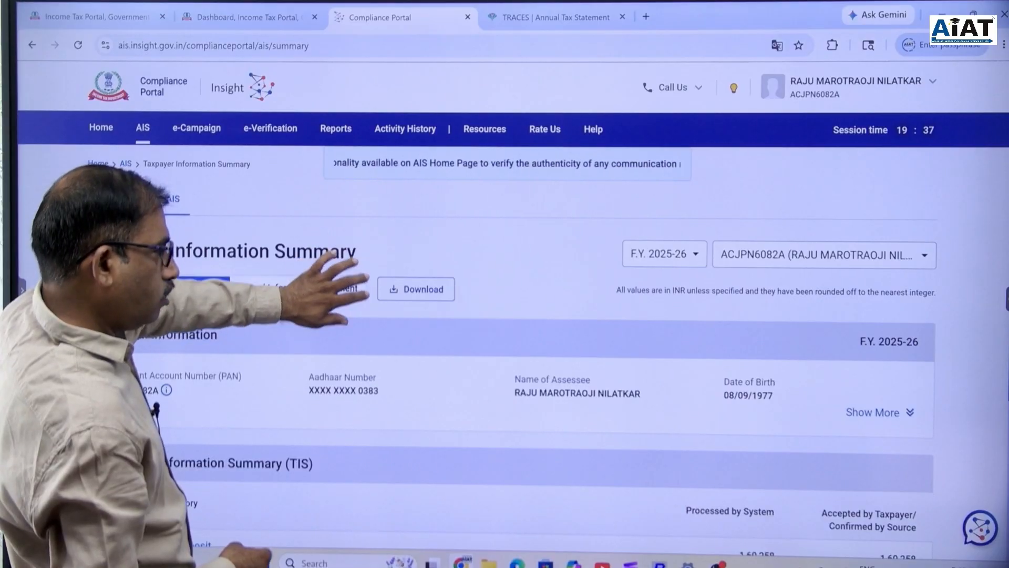
scroll(505, 315, "down", 2)
scroll(505, 315, "down", 2)
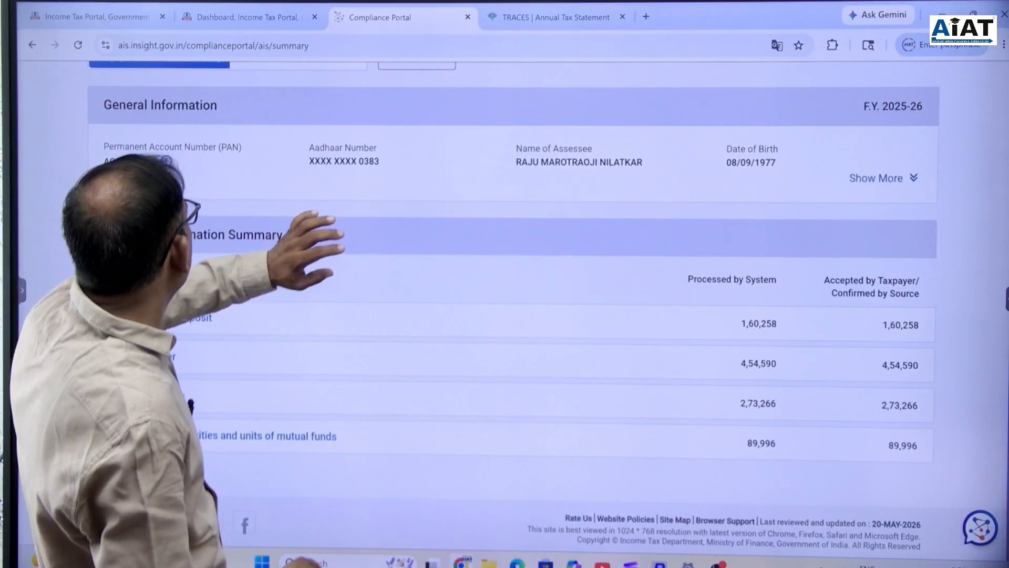
Switch to the e-Filing dashboard and start filing the return for the year ended 31-Mar-2026
left_click(247, 17)
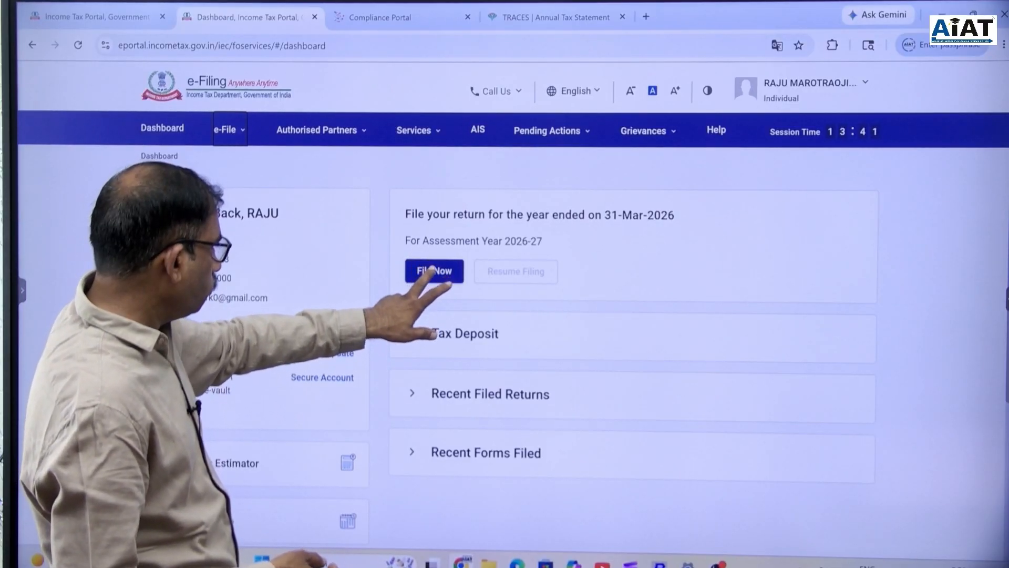
left_click(435, 270)
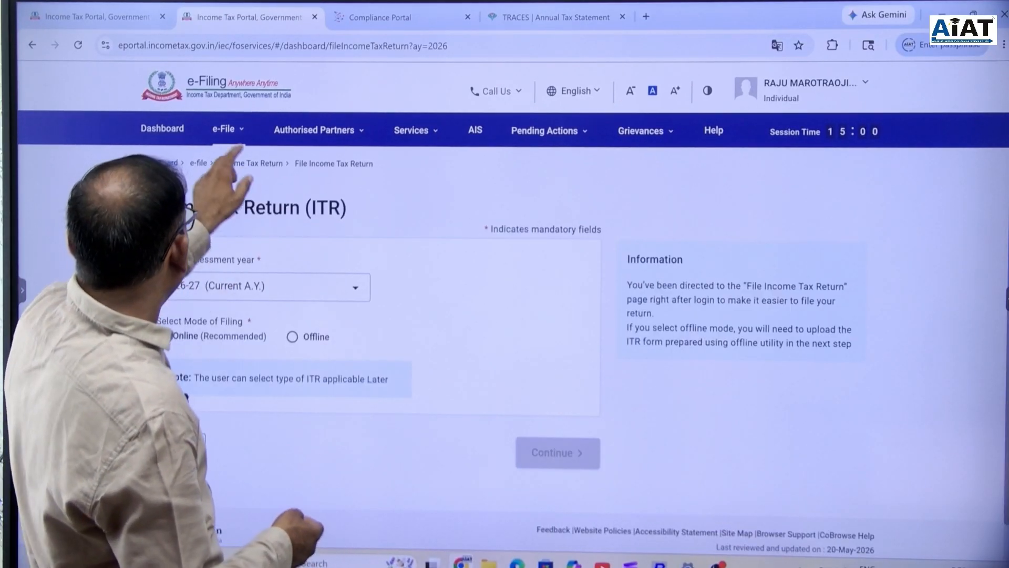
View the list of previously filed income tax returns
left_click(226, 130)
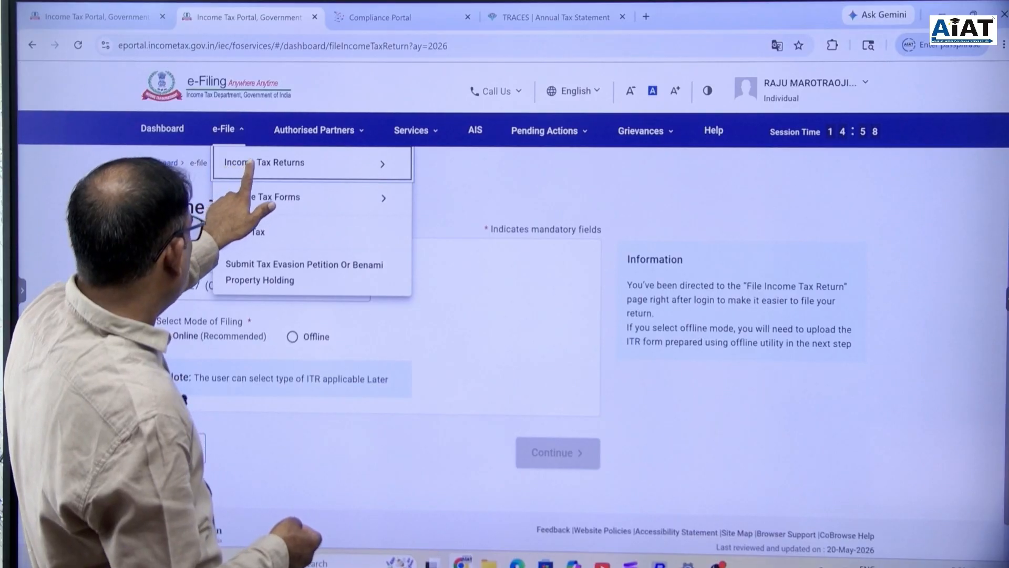
left_click(247, 164)
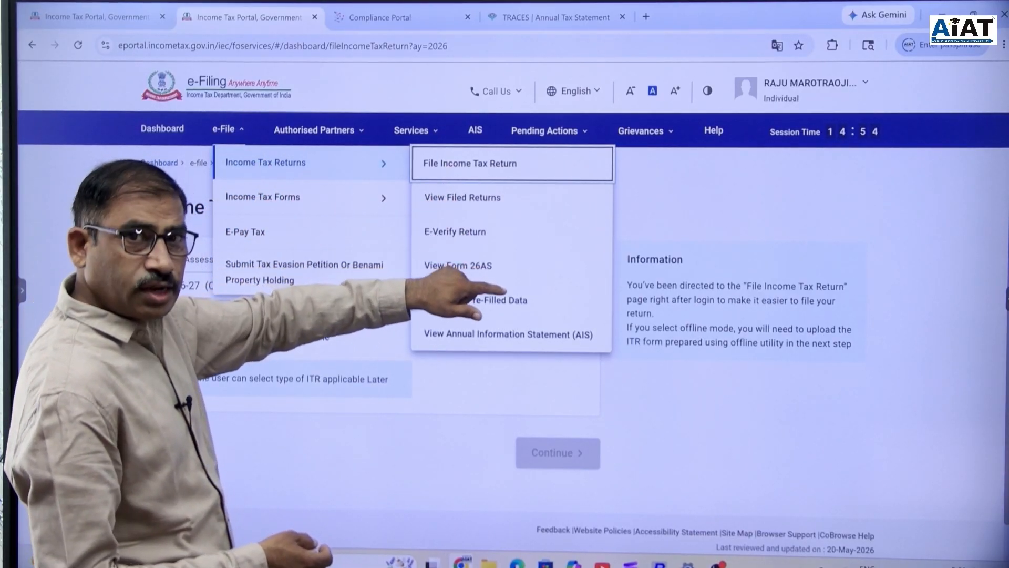
left_click(465, 198)
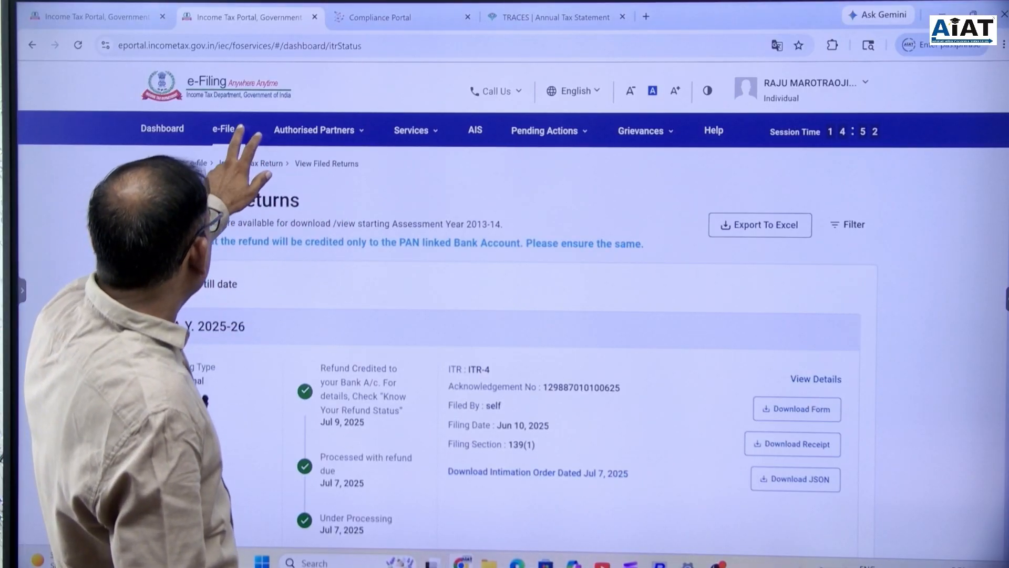
Start a new income tax return filing for Assessment Year 2026-27 in online mode
left_click(225, 129)
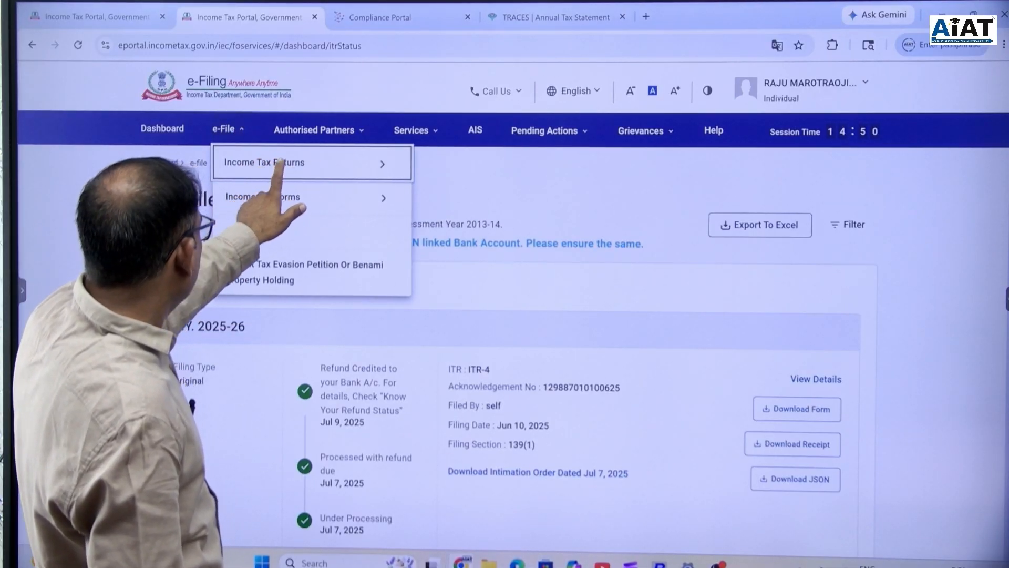
left_click(286, 163)
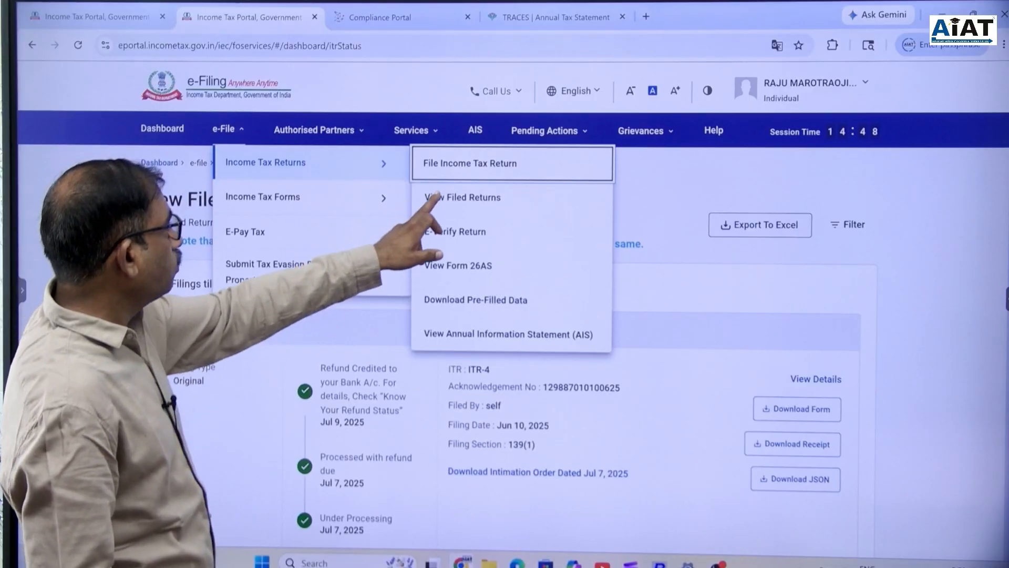
left_click(460, 164)
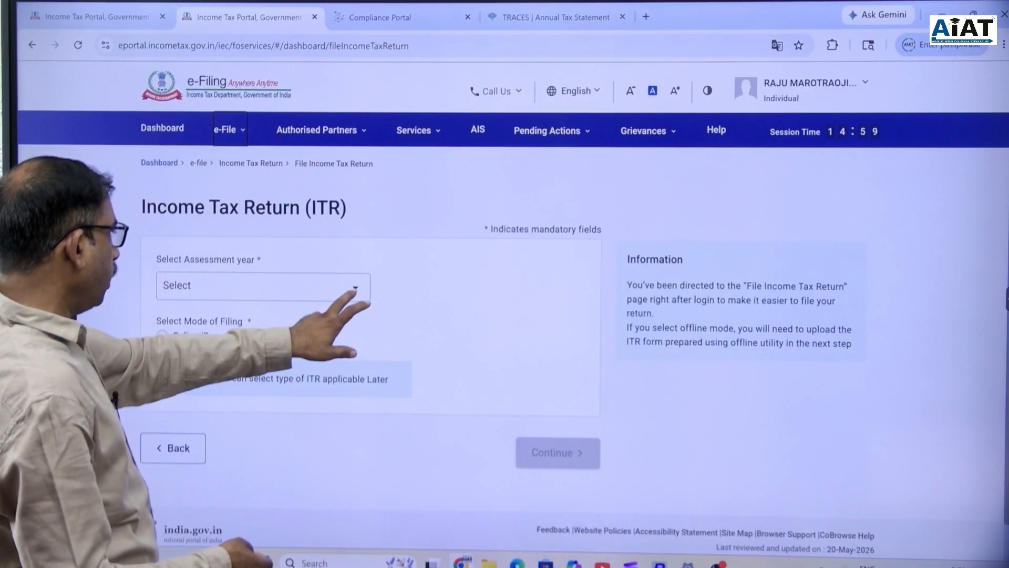
left_click(315, 286)
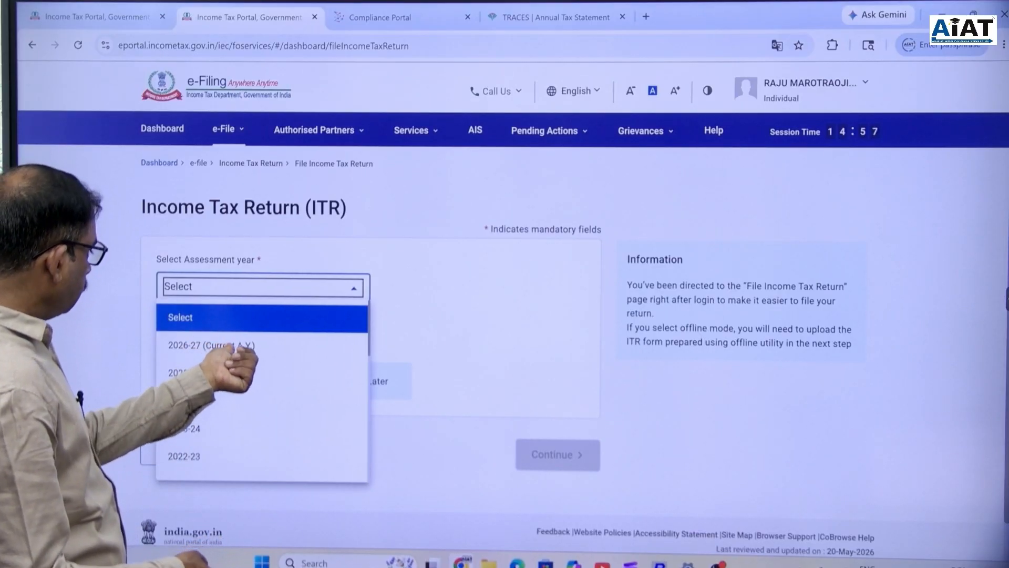
left_click(210, 345)
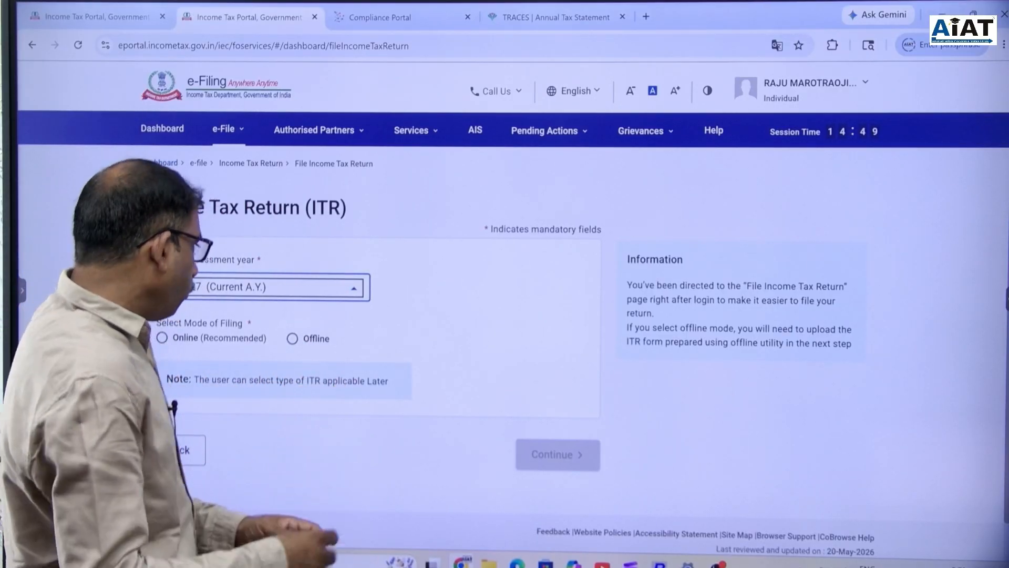
left_click(161, 338)
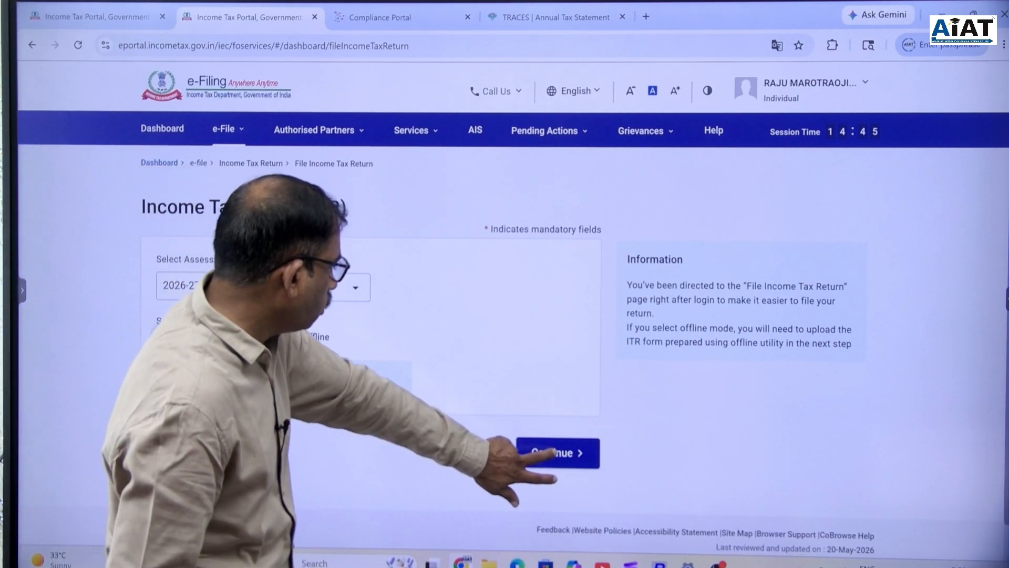
left_click(557, 453)
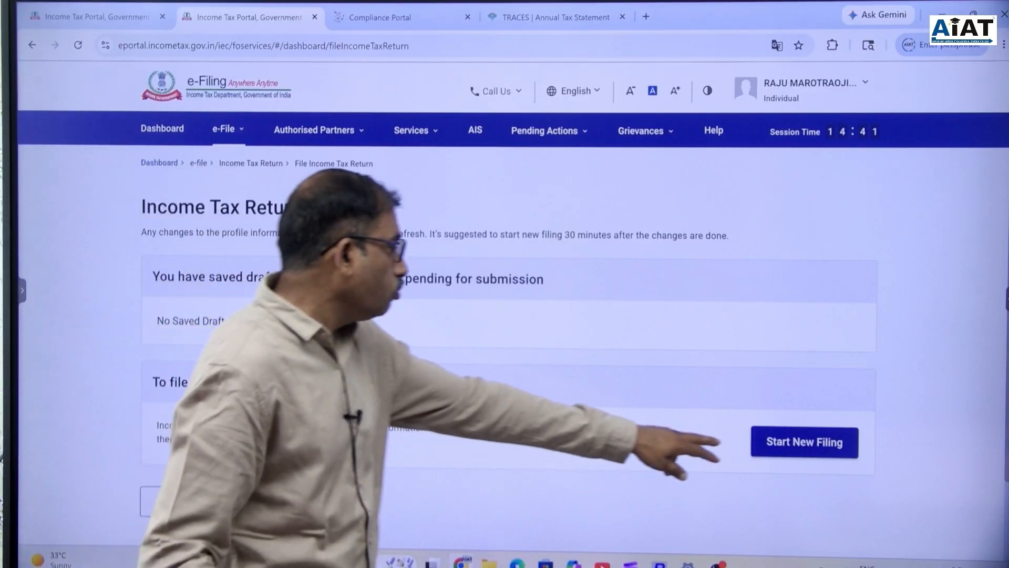
left_click(805, 442)
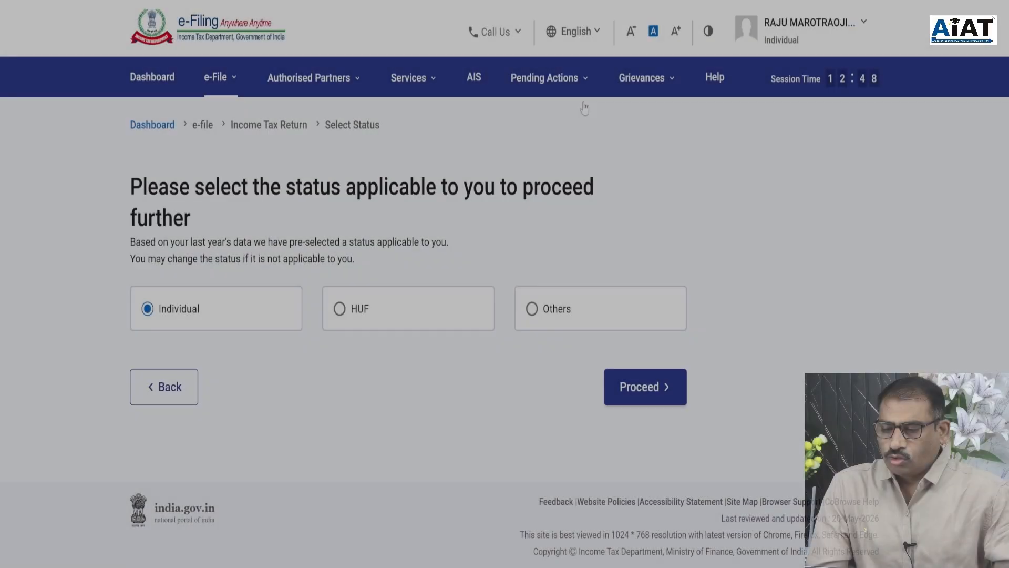
left_click(549, 77)
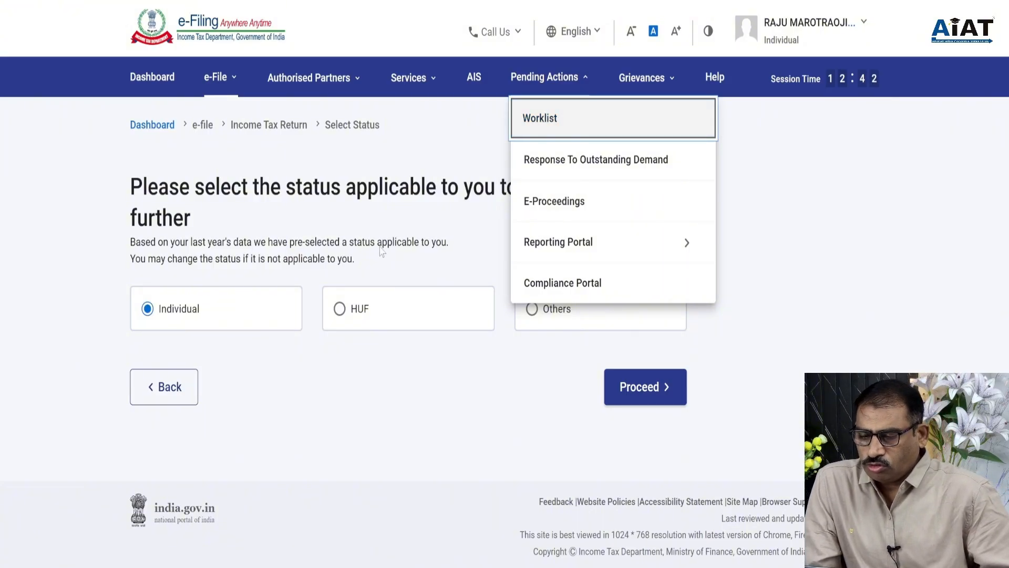
left_click(448, 164)
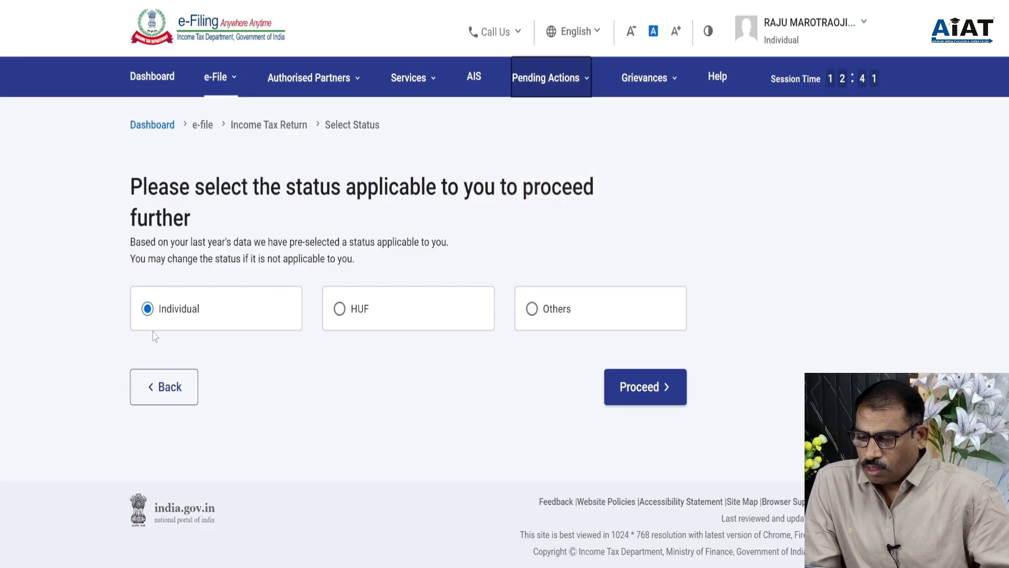
left_click(204, 73)
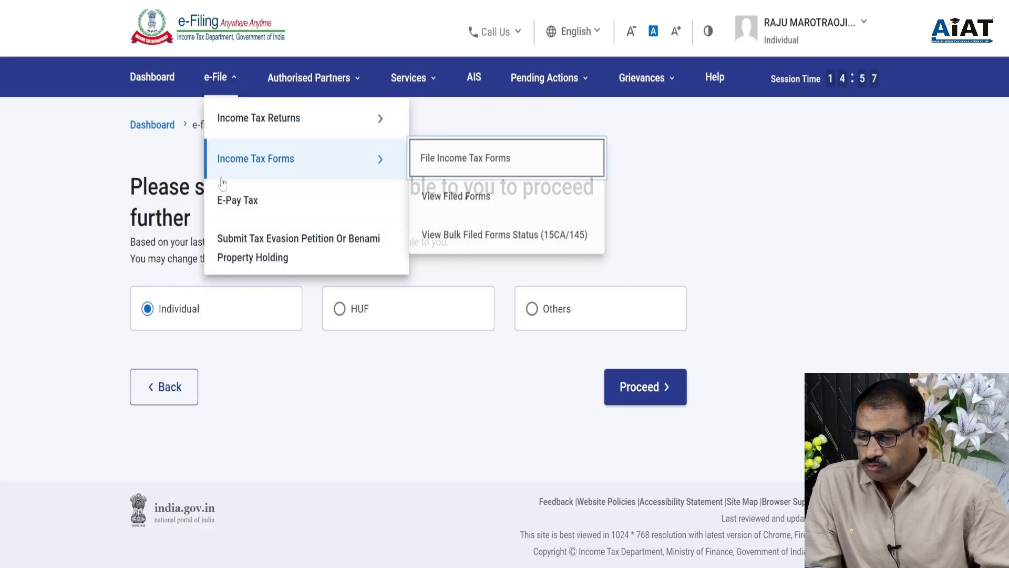
mouse_move(263, 126)
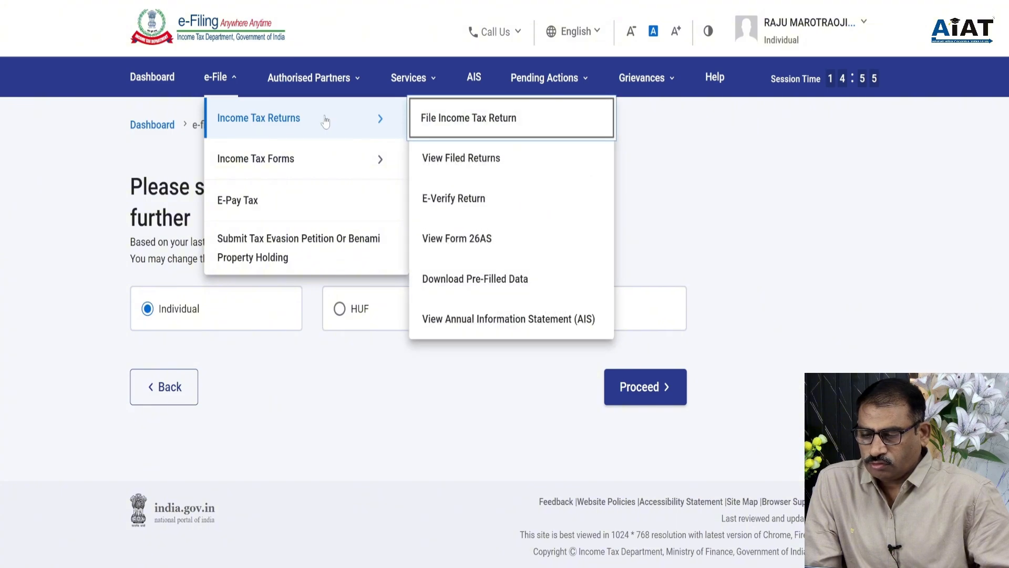
left_click(677, 165)
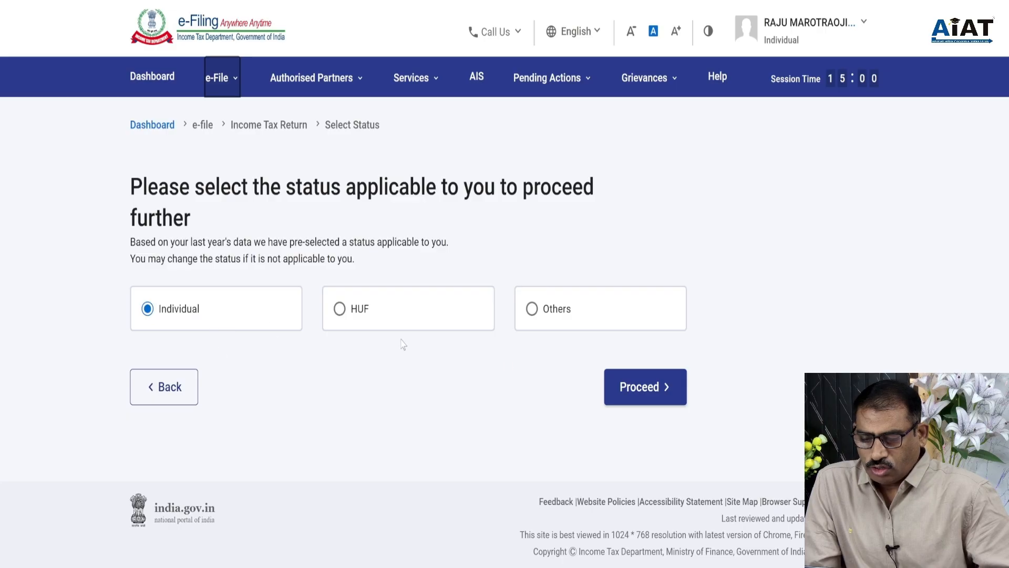
Proceed with the Individual status and choose ITR - 4 as the form for the return
left_click(644, 389)
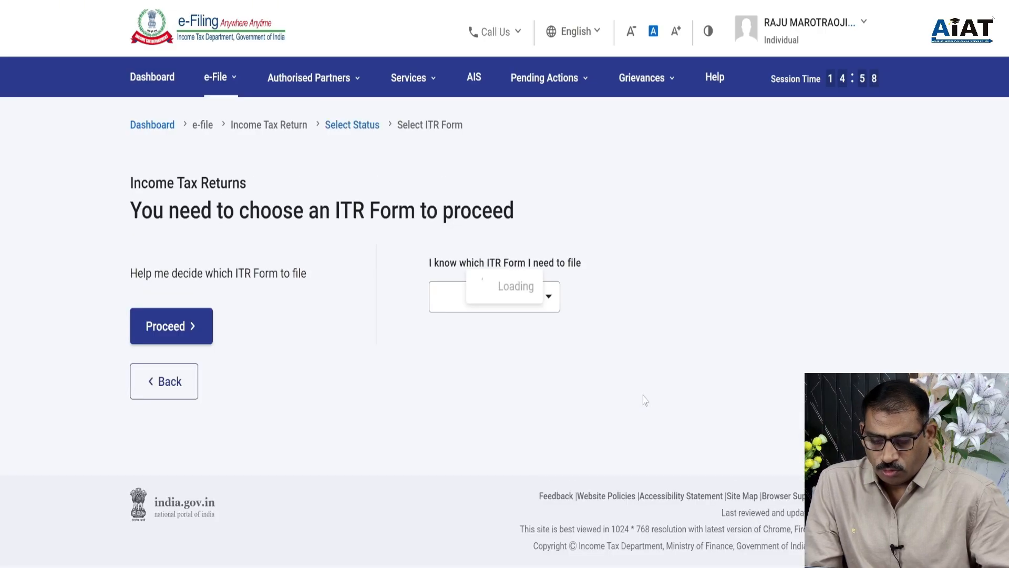
left_click(548, 307)
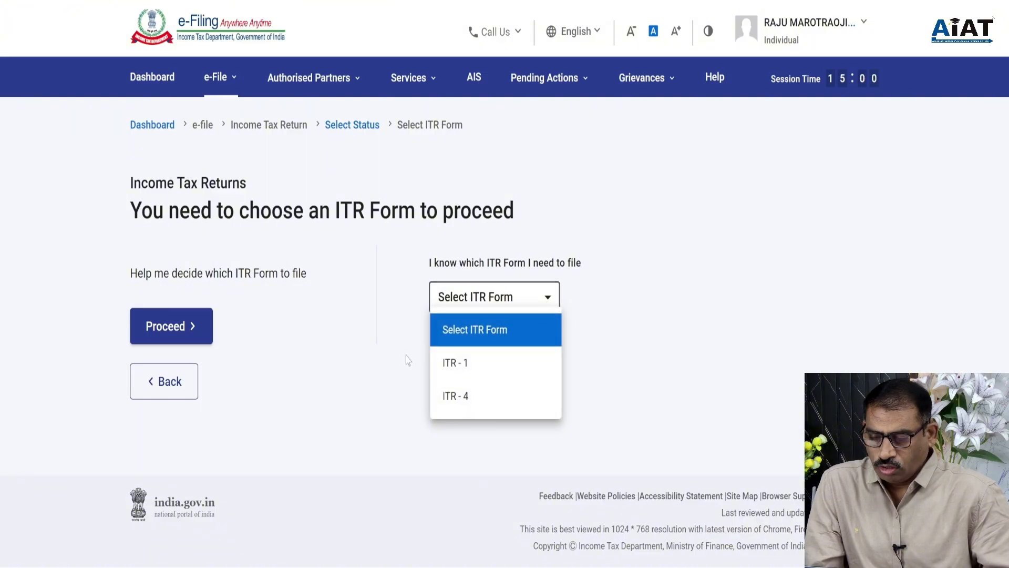
left_click(466, 403)
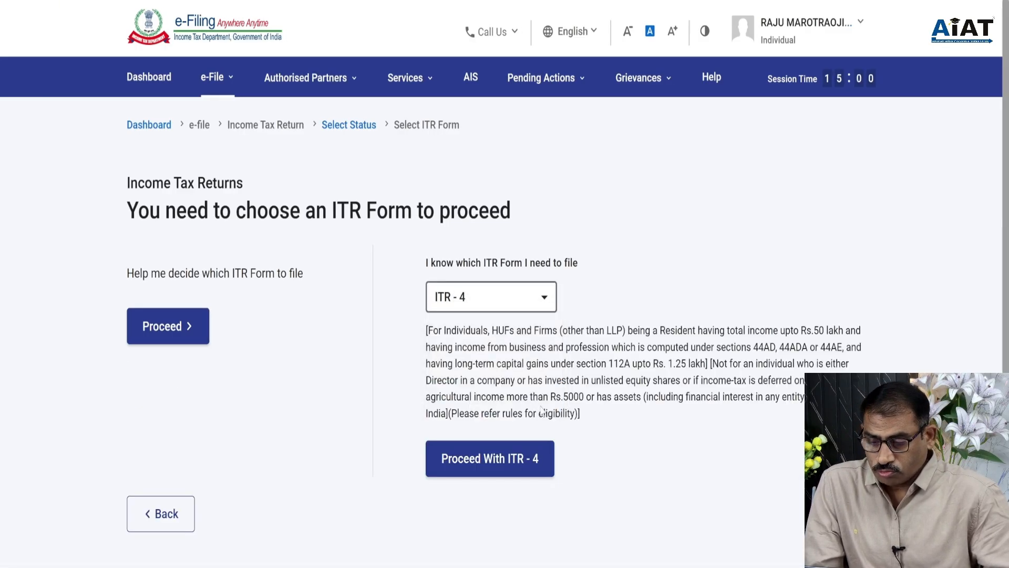
left_click(496, 462)
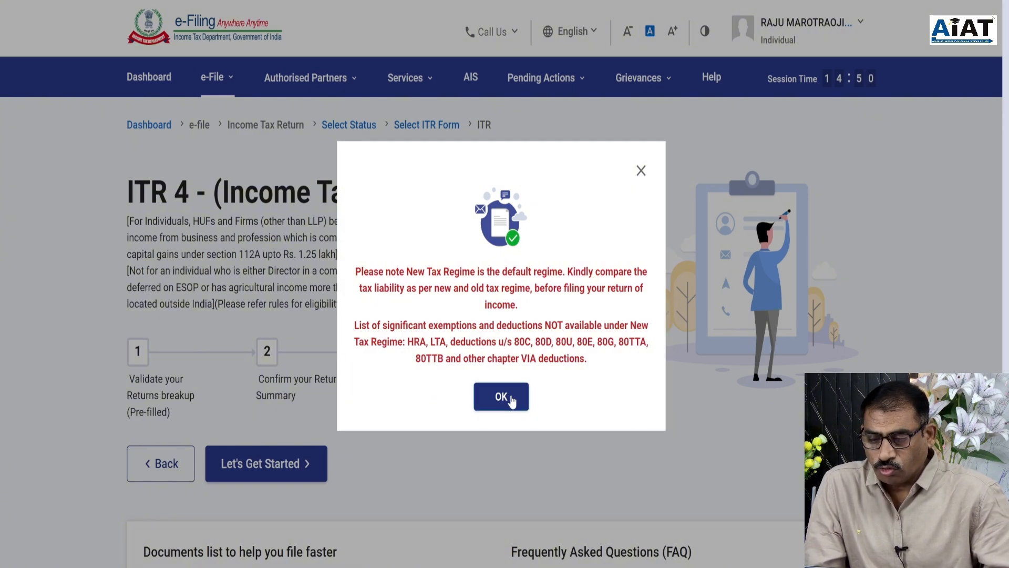
Get started with the ITR 4 return, confirming taxable income above the basic exemption limit as the filing reason
left_click(502, 397)
scroll(388, 398, "down", 4)
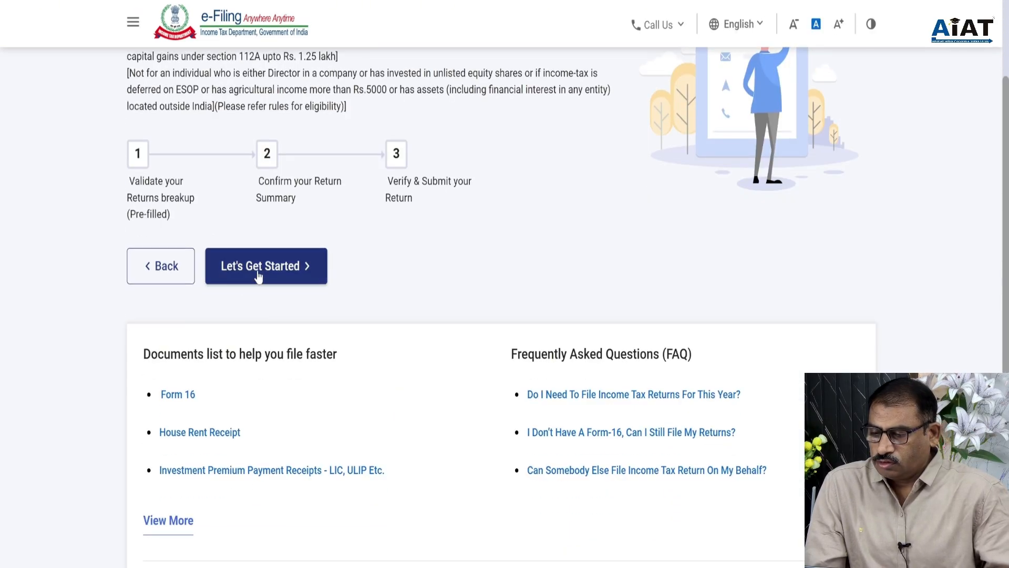
left_click(255, 279)
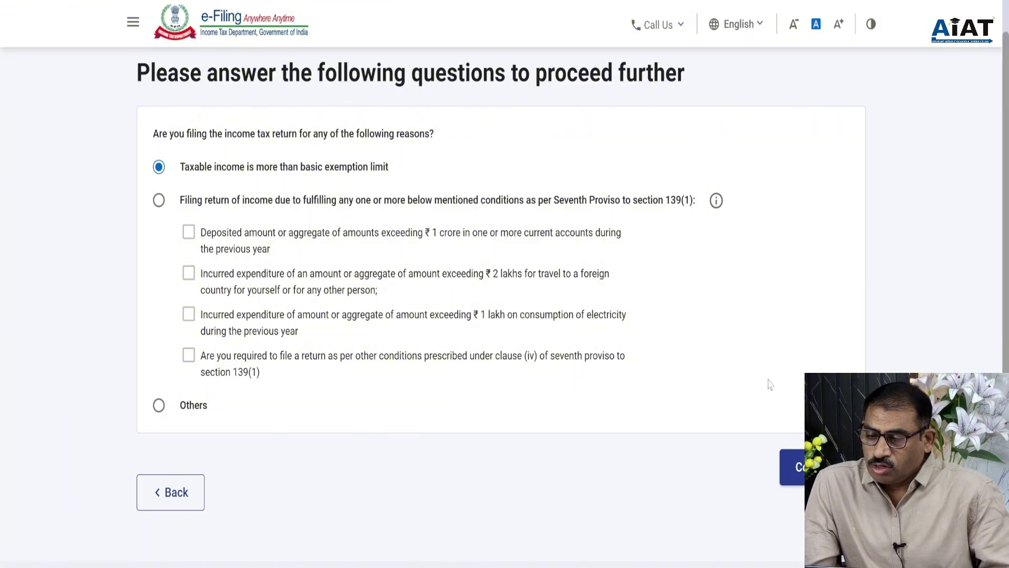
left_click(782, 465)
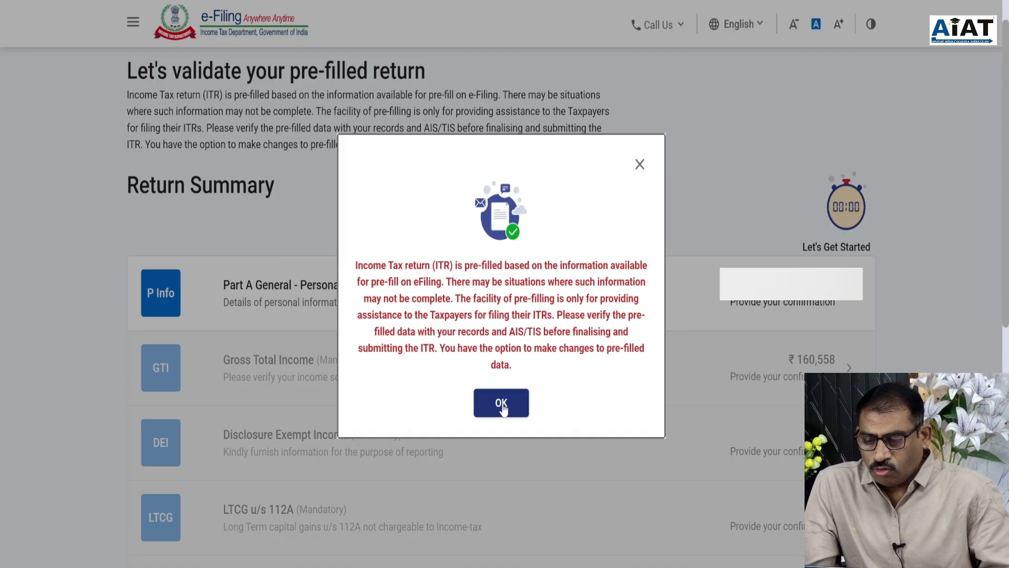
left_click(502, 405)
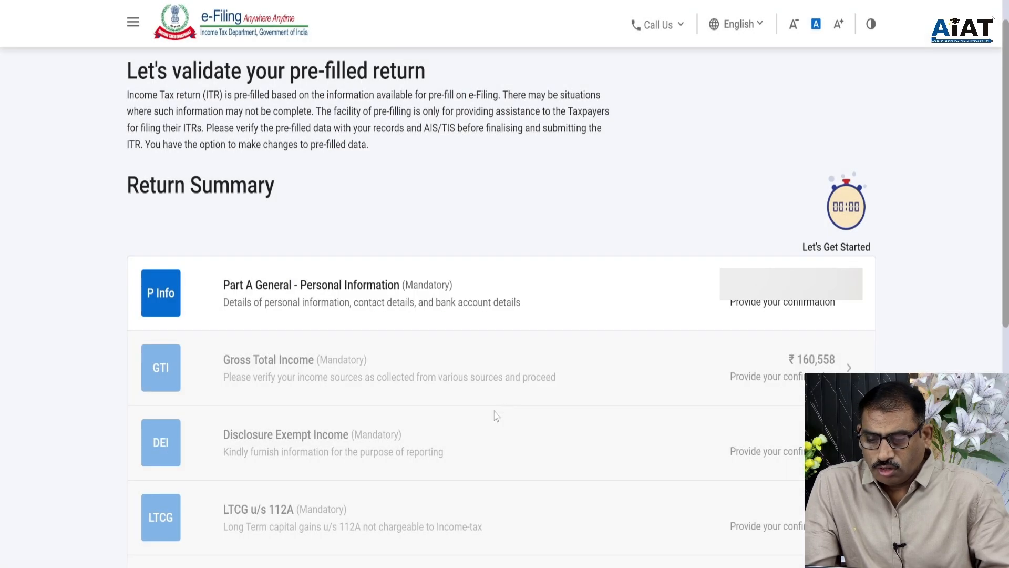
Open the Part A General - Personal Information section from the Return Summary
scroll(378, 229, "up", 2)
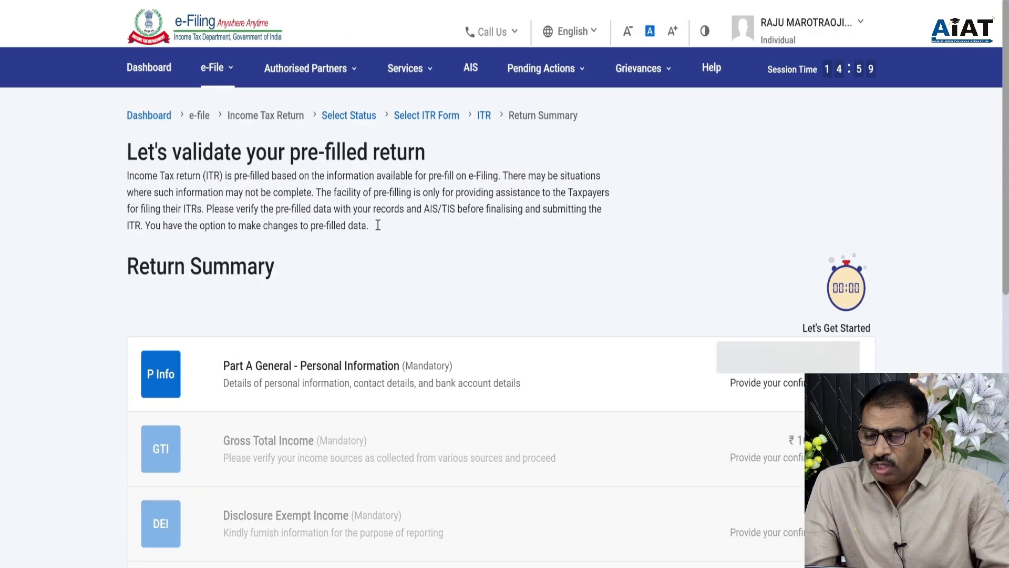
scroll(379, 228, "down", 3)
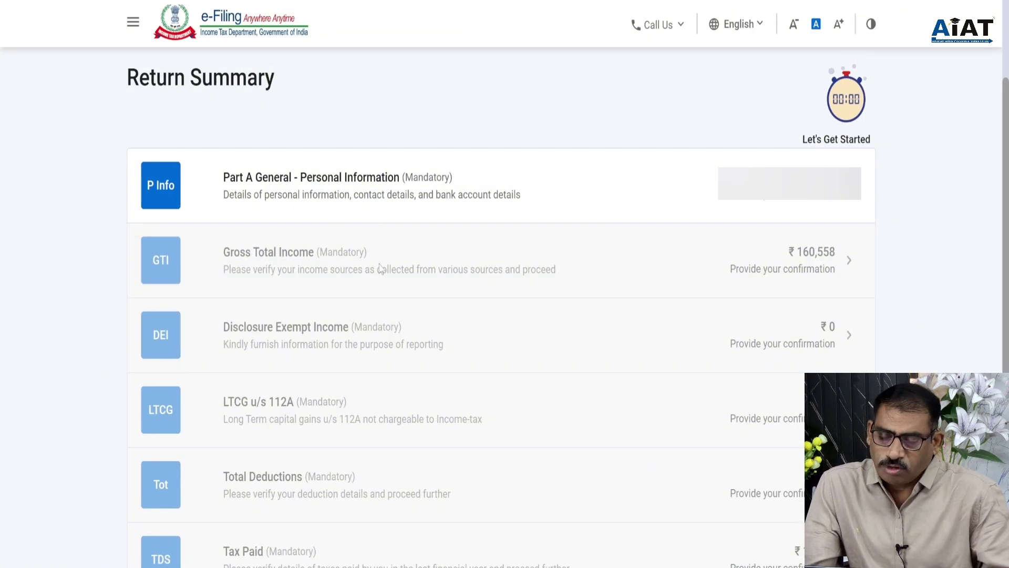
left_click(319, 190)
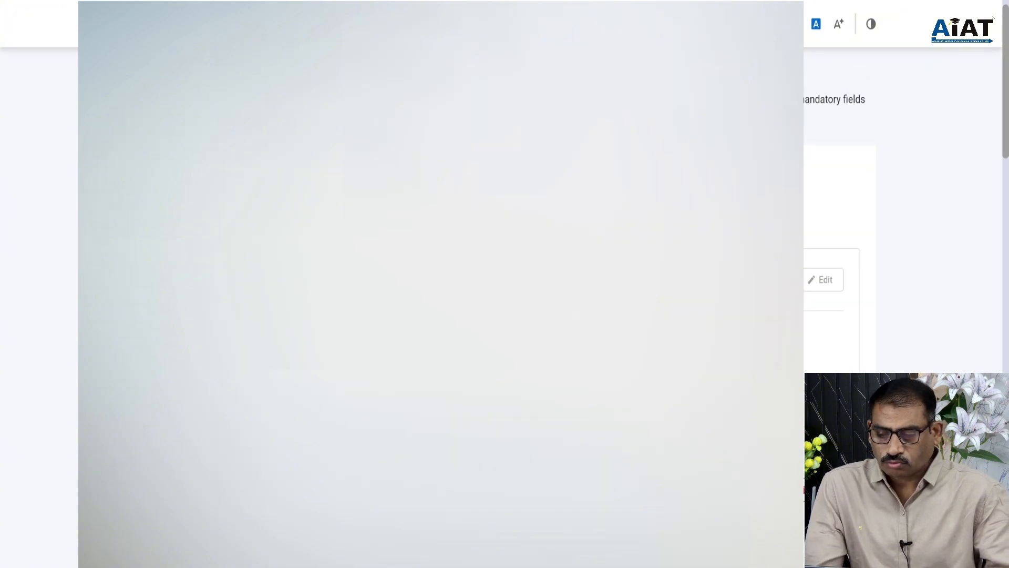
Review the prefilled personal and contact details in Personal Information, down to the nature of employment
scroll(840, 210, "down", 1)
scroll(840, 210, "down", 1)
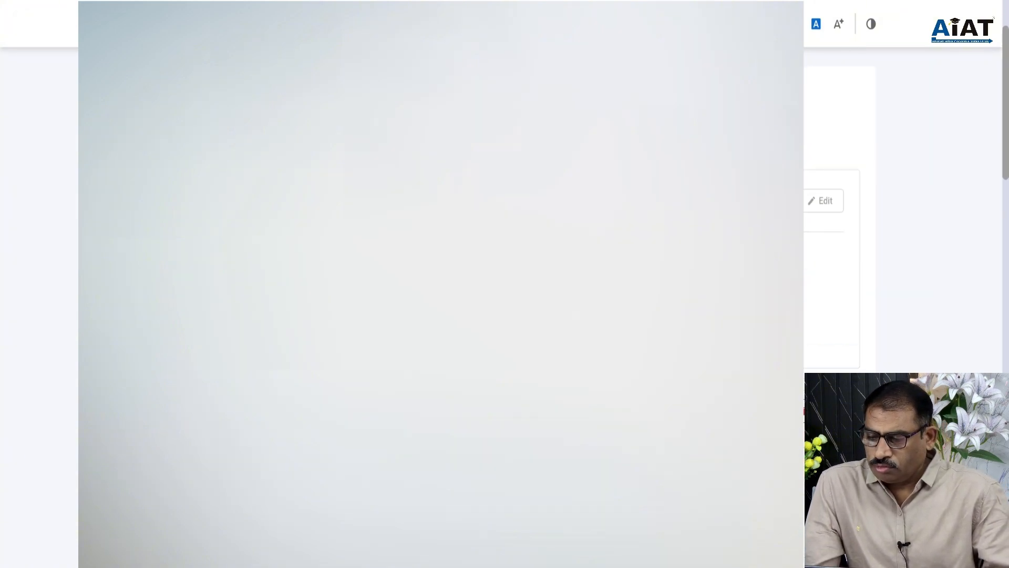
scroll(840, 210, "down", 5)
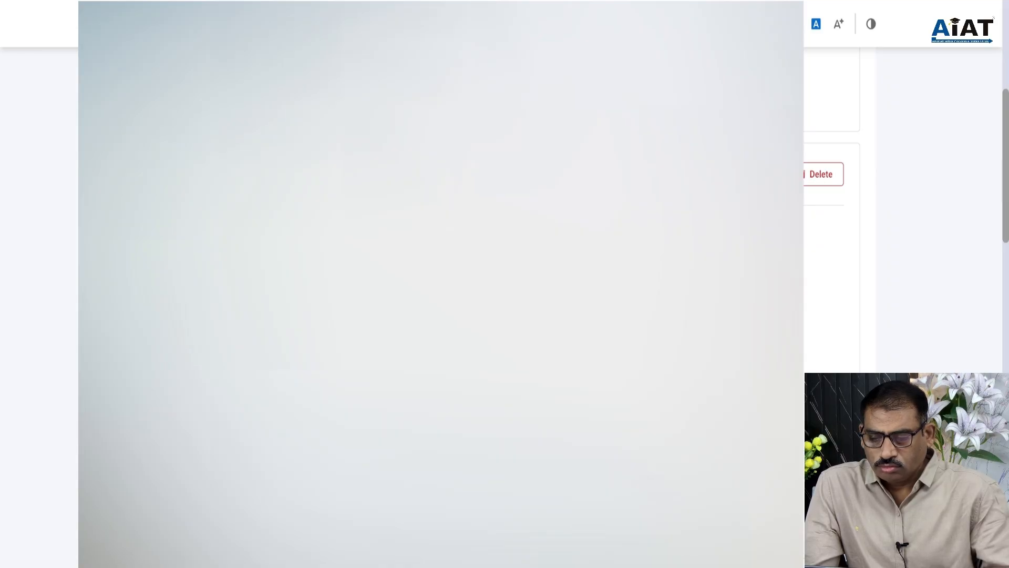
scroll(840, 210, "down", 3)
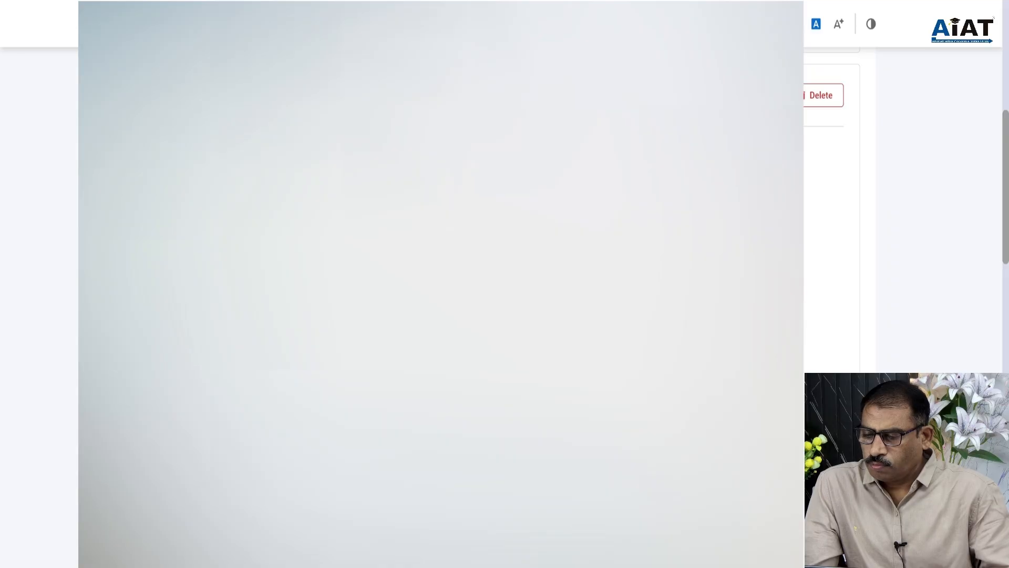
scroll(840, 211, "down", 2)
scroll(840, 211, "down", 3)
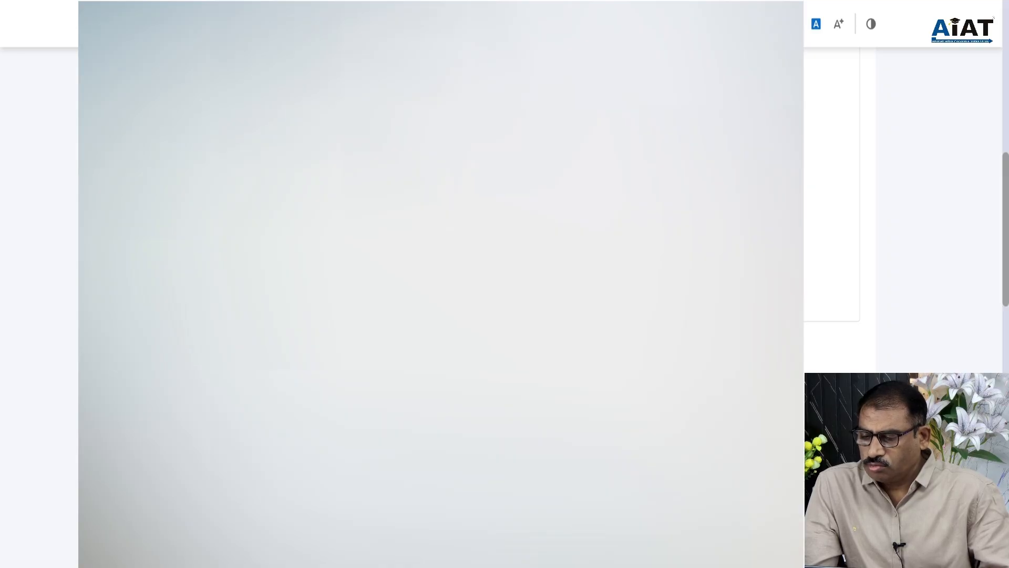
scroll(832, 210, "down", 5)
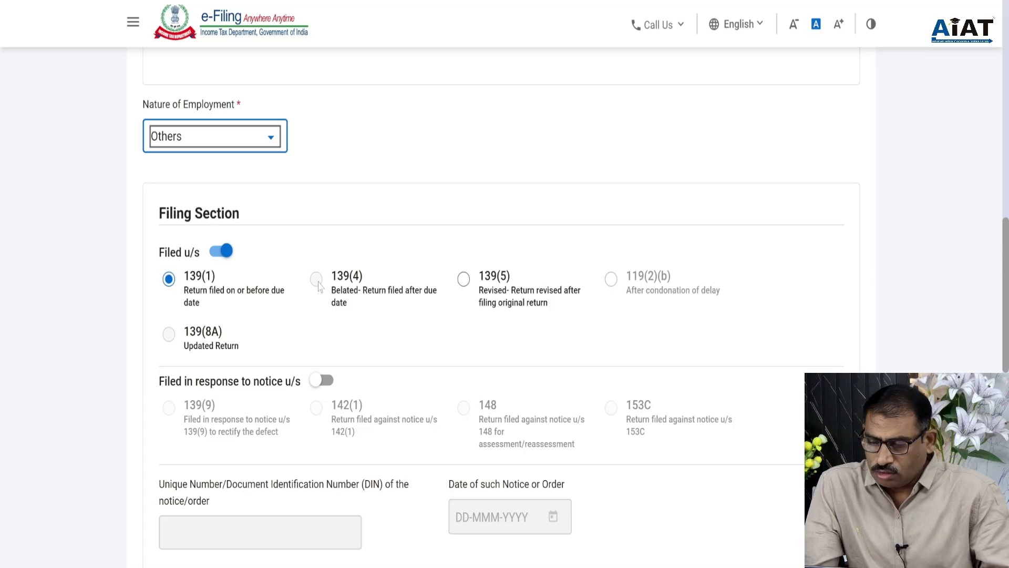
In the Filing Section, answer No to both Form 10IEA questions on choosing the old tax regime, for earlier years and the current assessment year
scroll(310, 301, "down", 1)
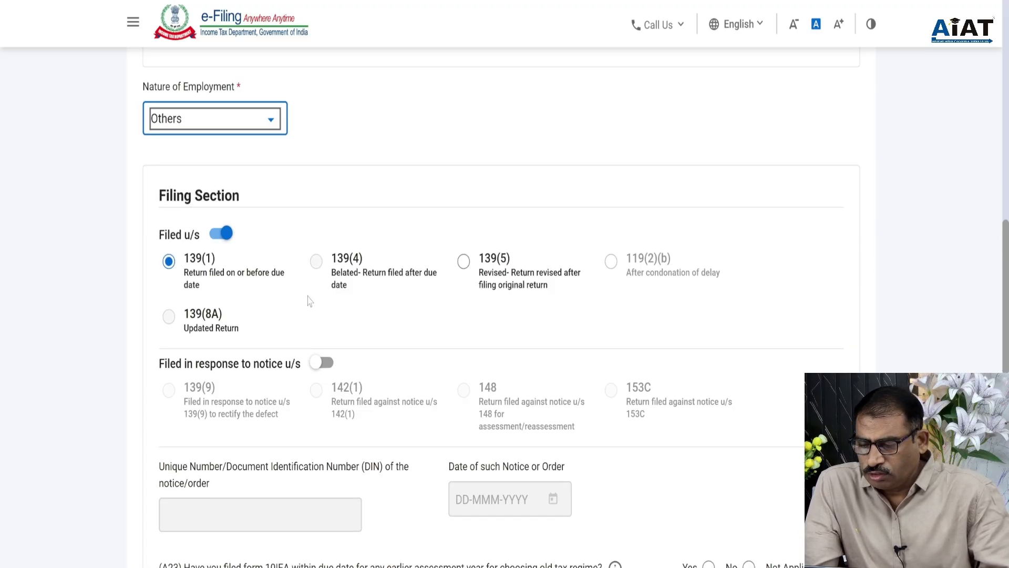
scroll(310, 301, "down", 3)
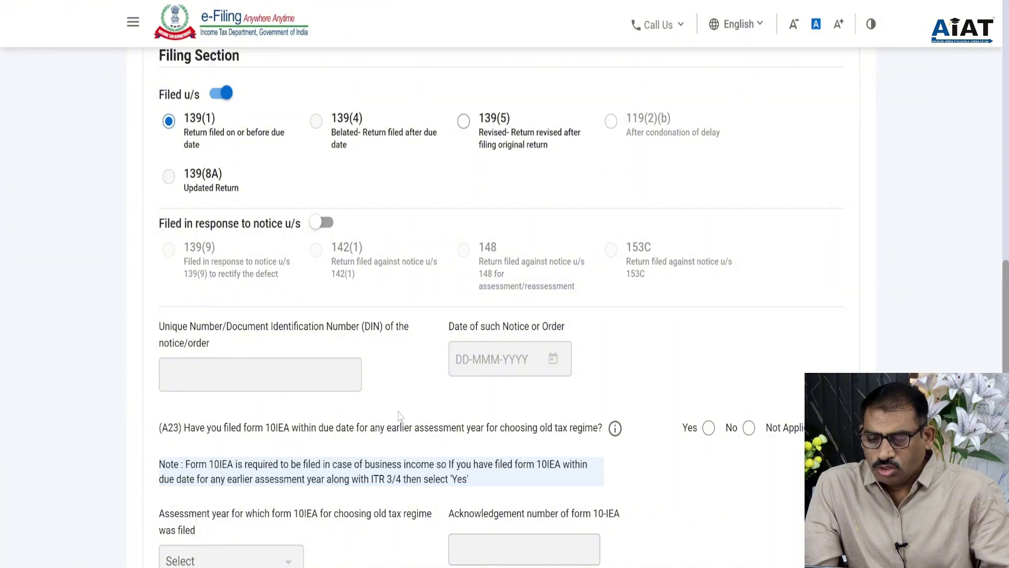
scroll(376, 406, "down", 2)
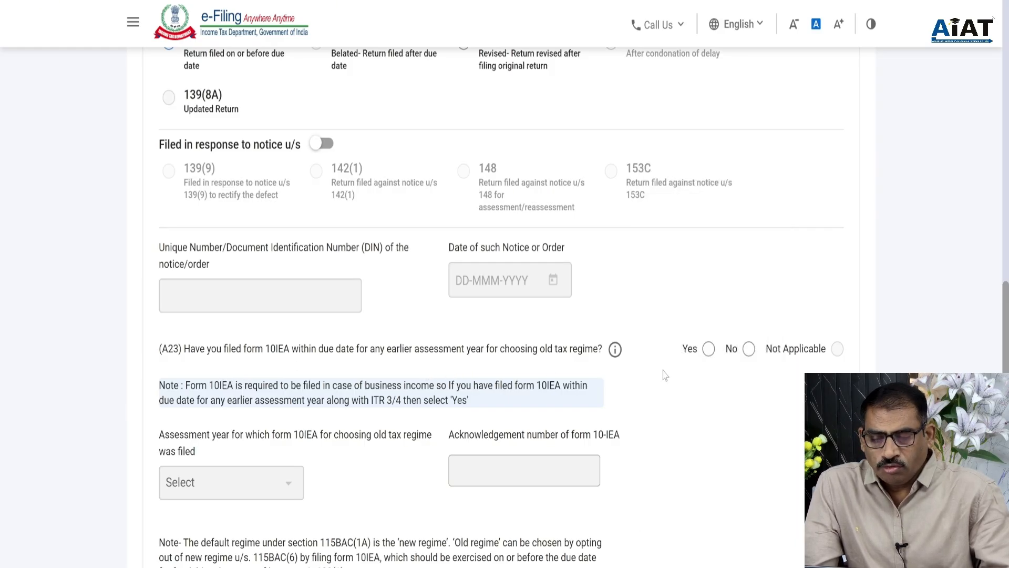
left_click(750, 352)
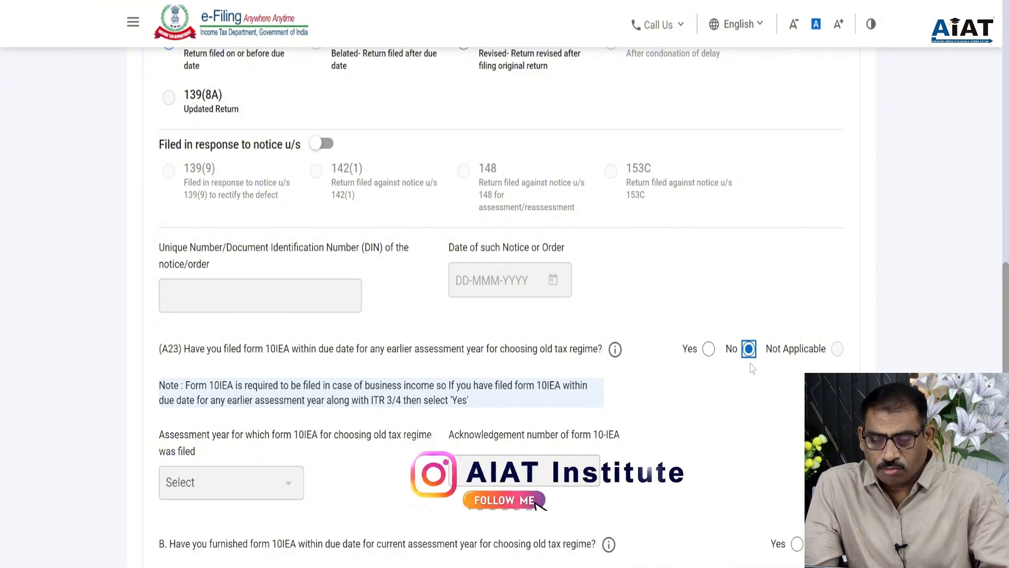
scroll(752, 368, "down", 3)
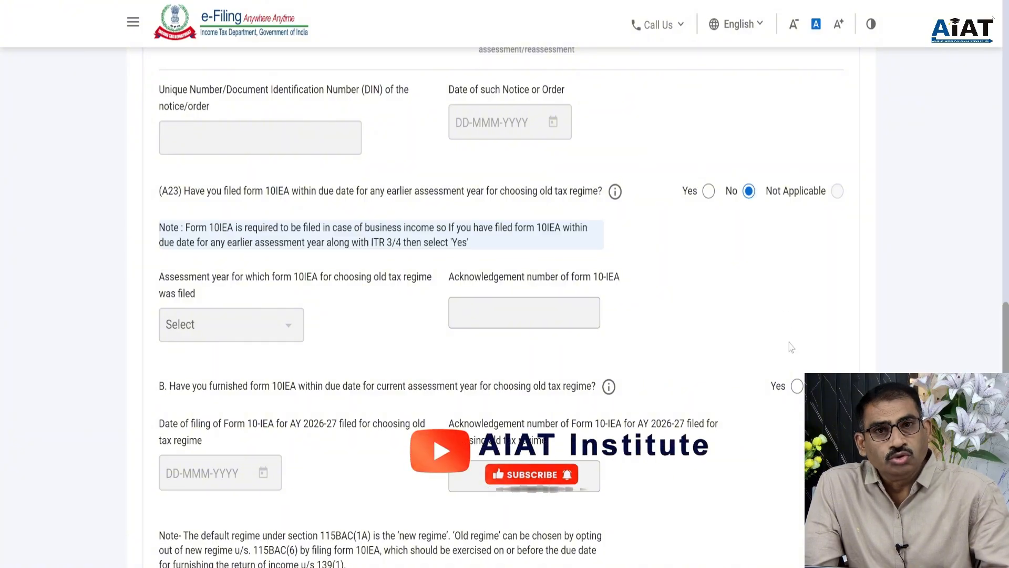
scroll(718, 311, "down", 3)
scroll(719, 311, "down", 2)
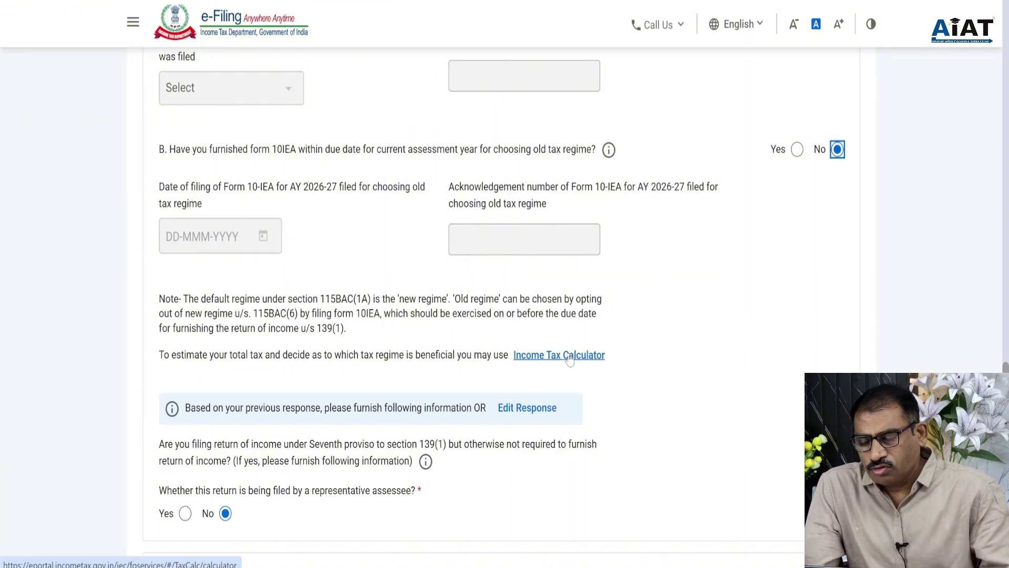
Expand Bank Details, check the validated account nominated for refund, and confirm the Personal Information section
scroll(570, 361, "down", 3)
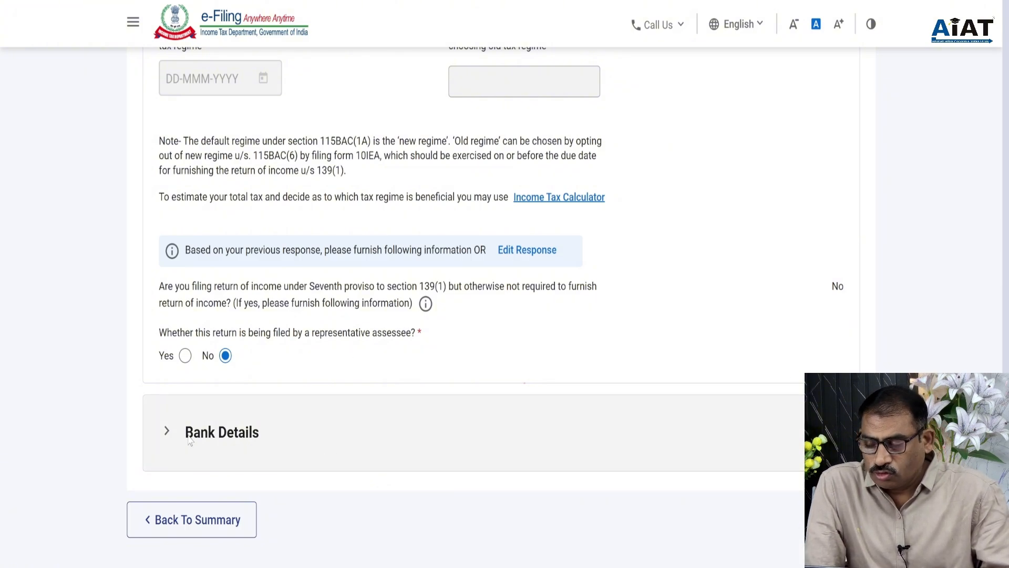
left_click(212, 439)
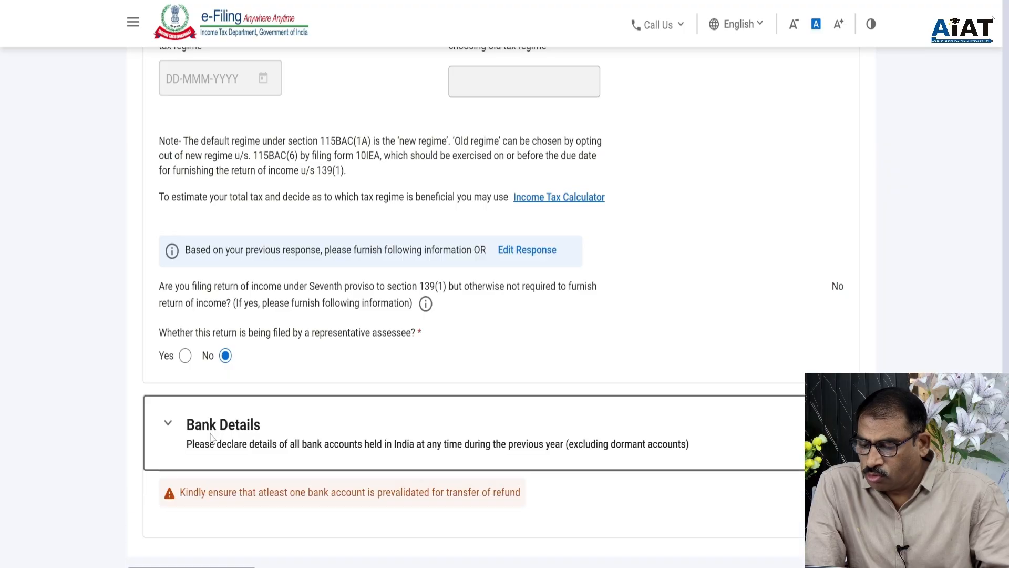
scroll(342, 444, "down", 2)
scroll(342, 445, "down", 1)
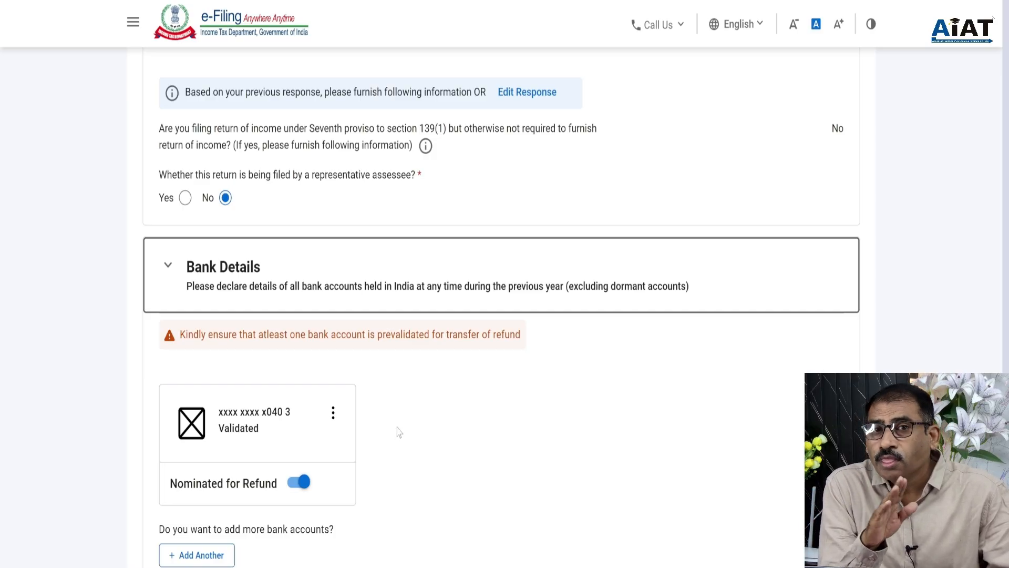
scroll(443, 445, "down", 3)
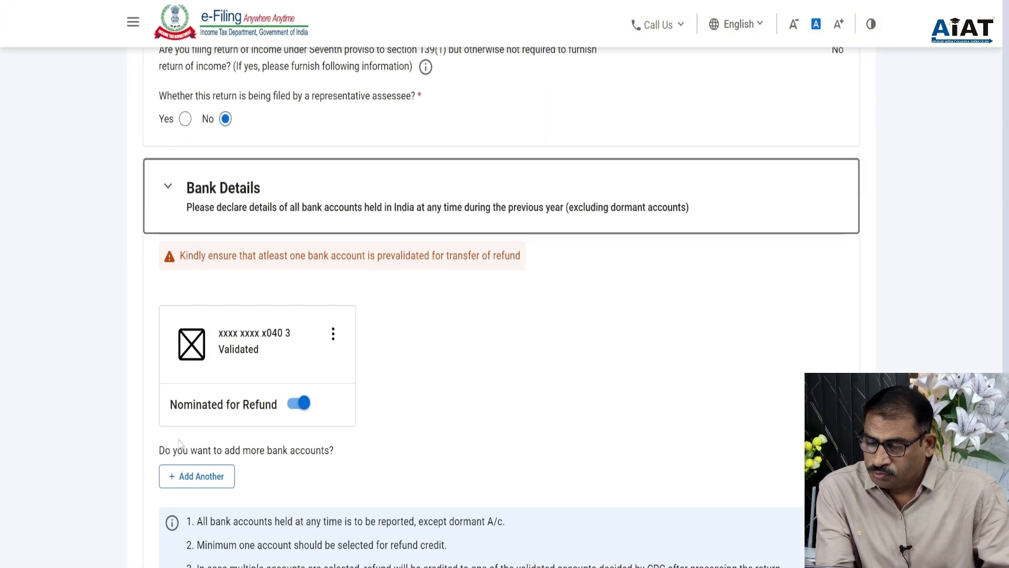
scroll(374, 392, "down", 5)
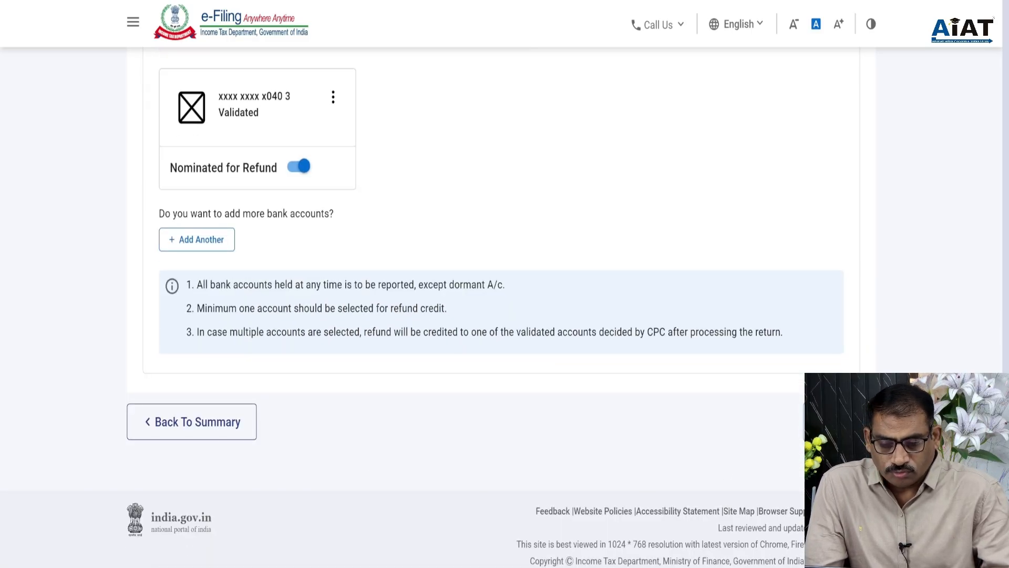
left_click(839, 422)
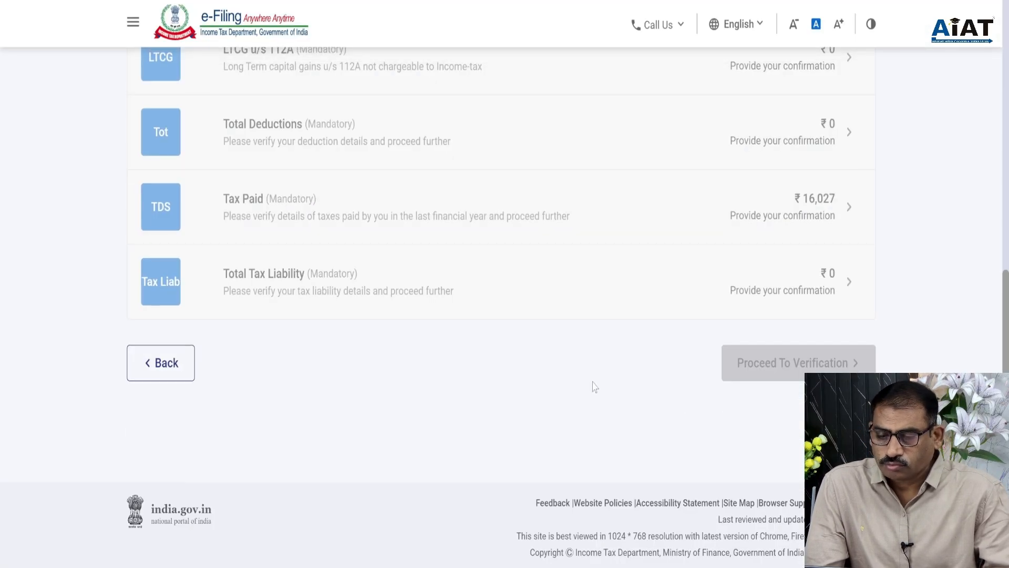
Open Gross Total Income from the Return Summary and start editing B1. Income from Business & Profession
scroll(525, 353, "up", 3)
scroll(489, 338, "up", 3)
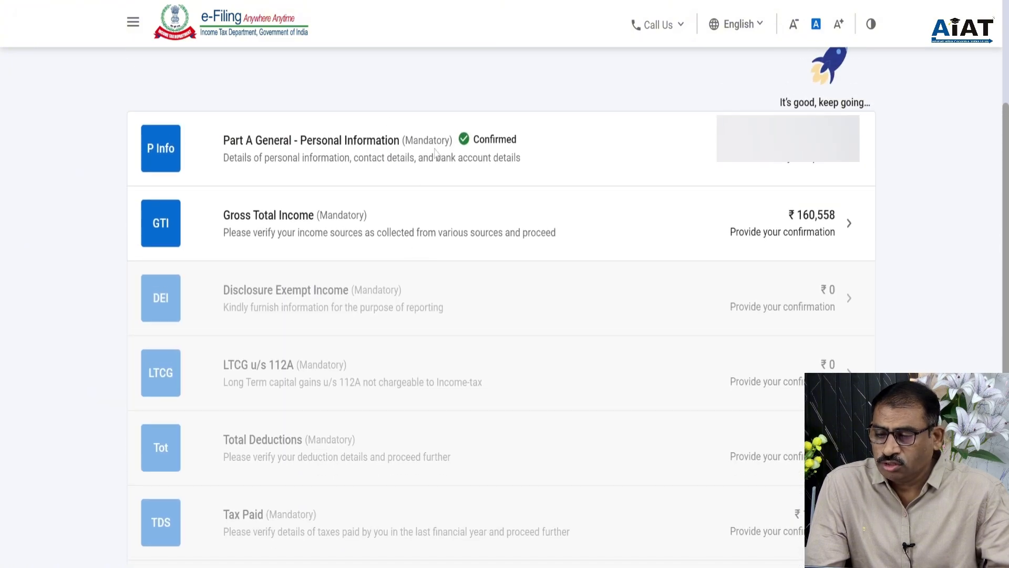
left_click(341, 227)
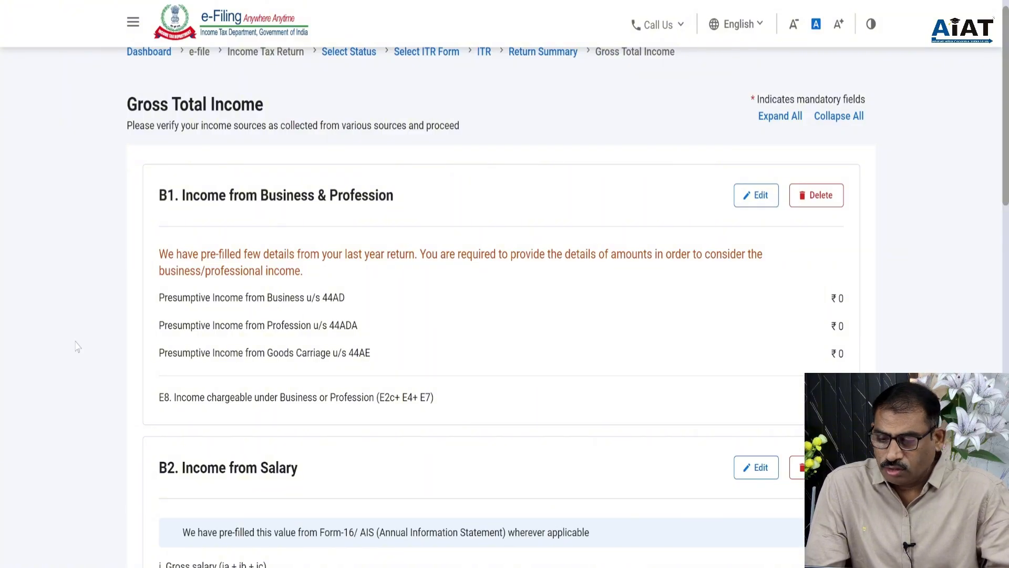
scroll(352, 229, "down", 3)
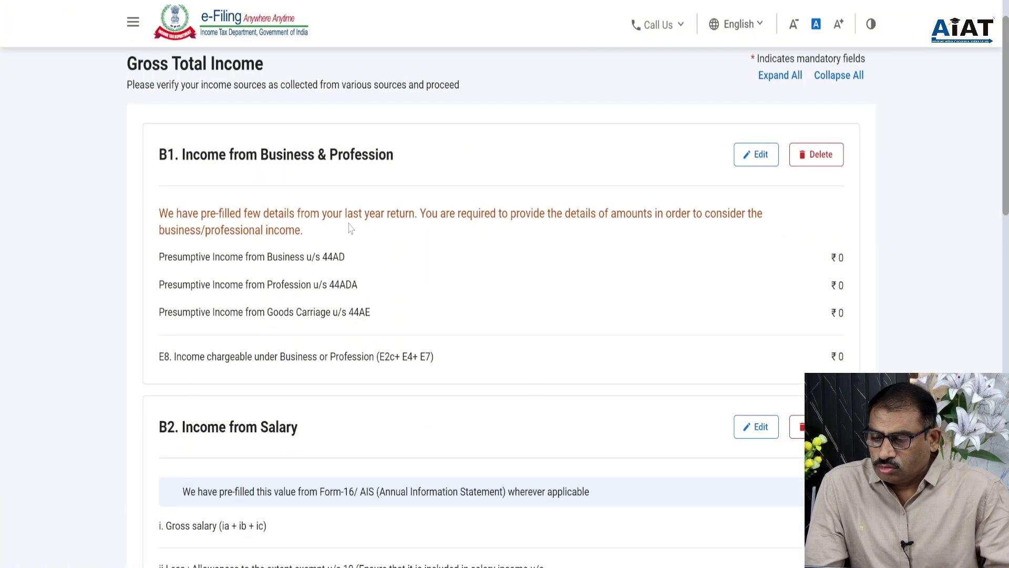
scroll(336, 231, "up", 2)
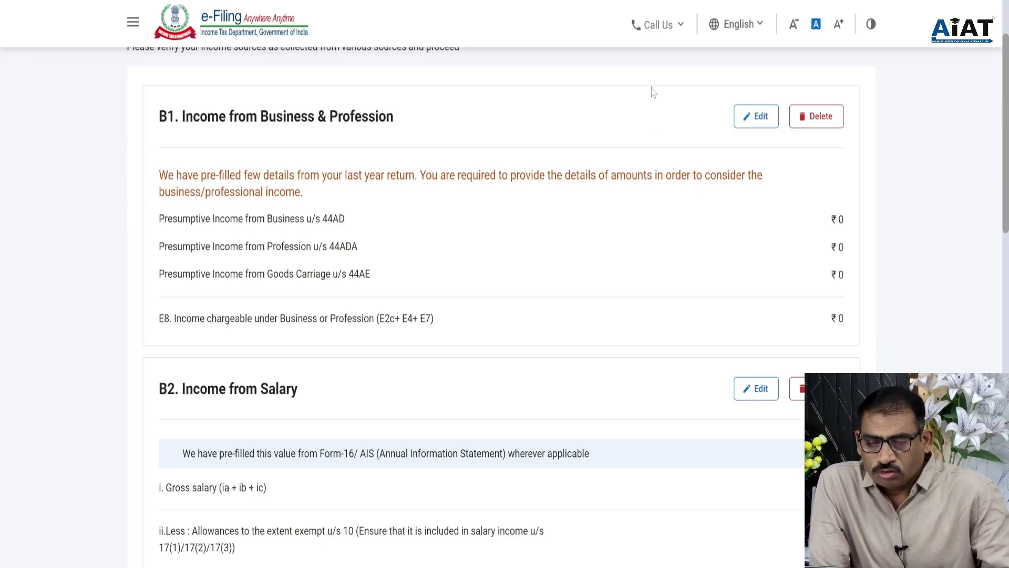
left_click(760, 118)
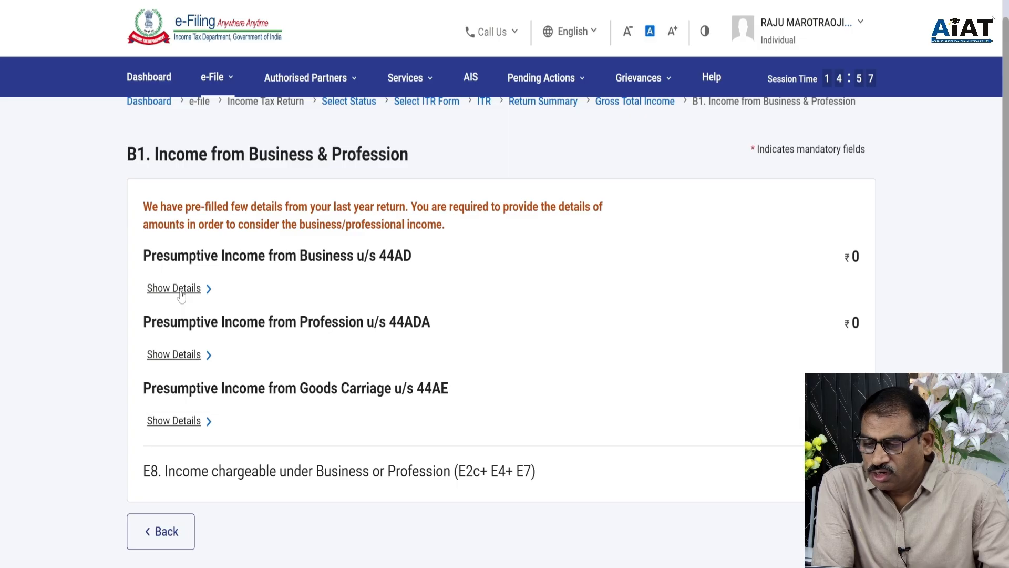
Show the details of Presumptive Income from Business u/s 44AD and select the listed wood products manufacturing business
scroll(180, 296, "down", 3)
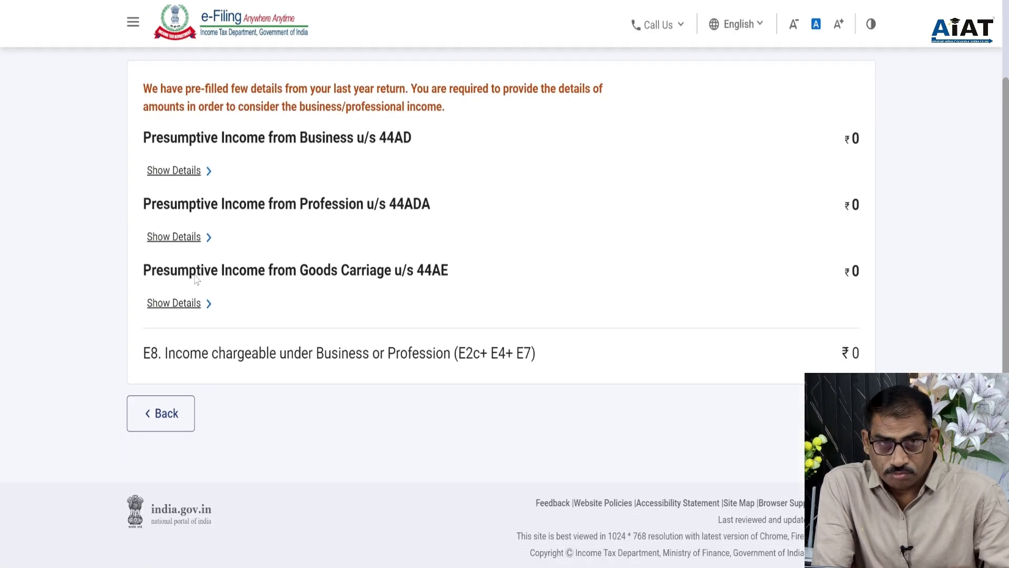
left_click(184, 178)
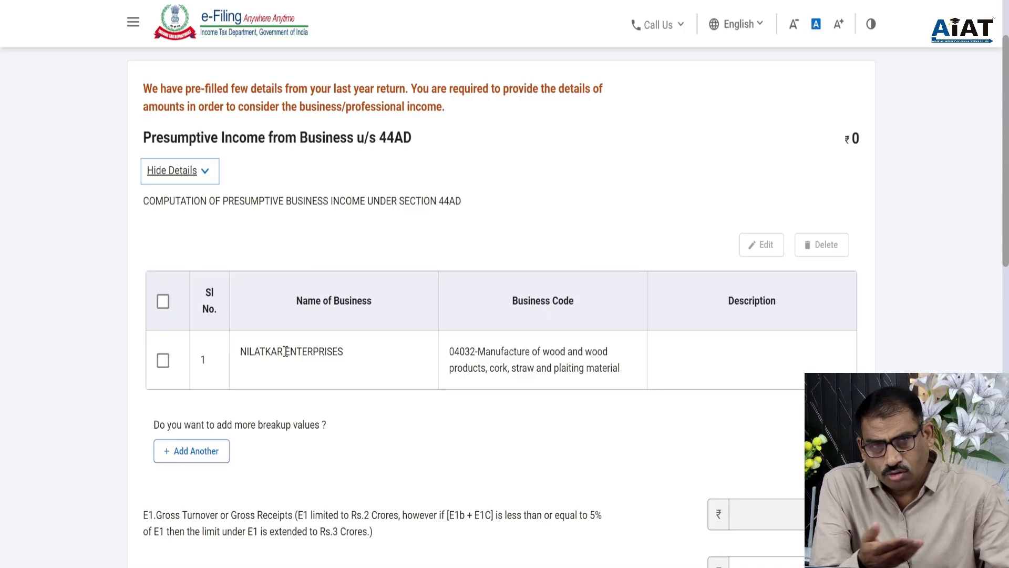
left_click(163, 361)
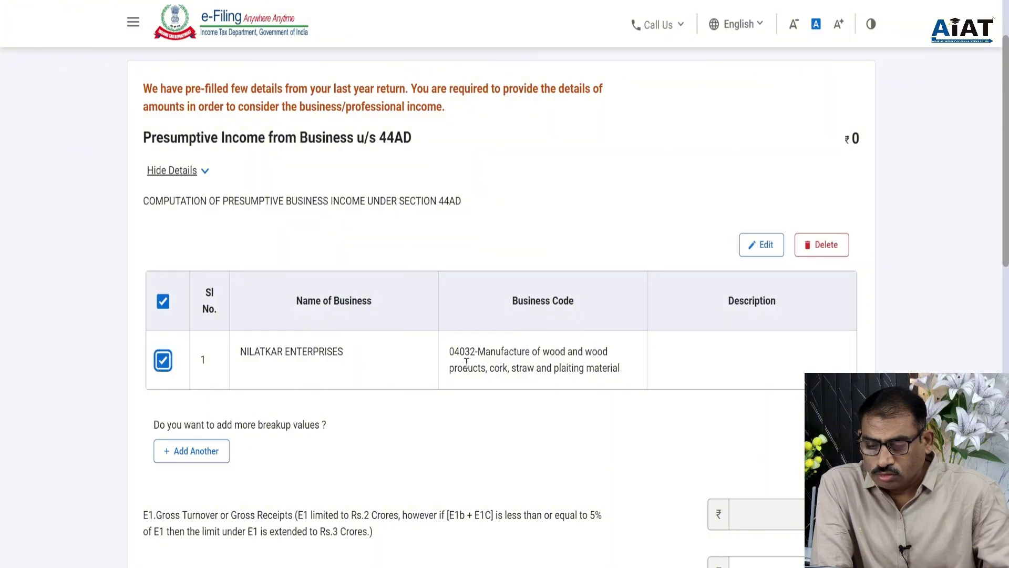
Enter 1215700 as the gross turnover received through account payee cheque, bank draft or electronic modes (E1a) under section 44AD
scroll(466, 363, "down", 1)
scroll(466, 363, "down", 5)
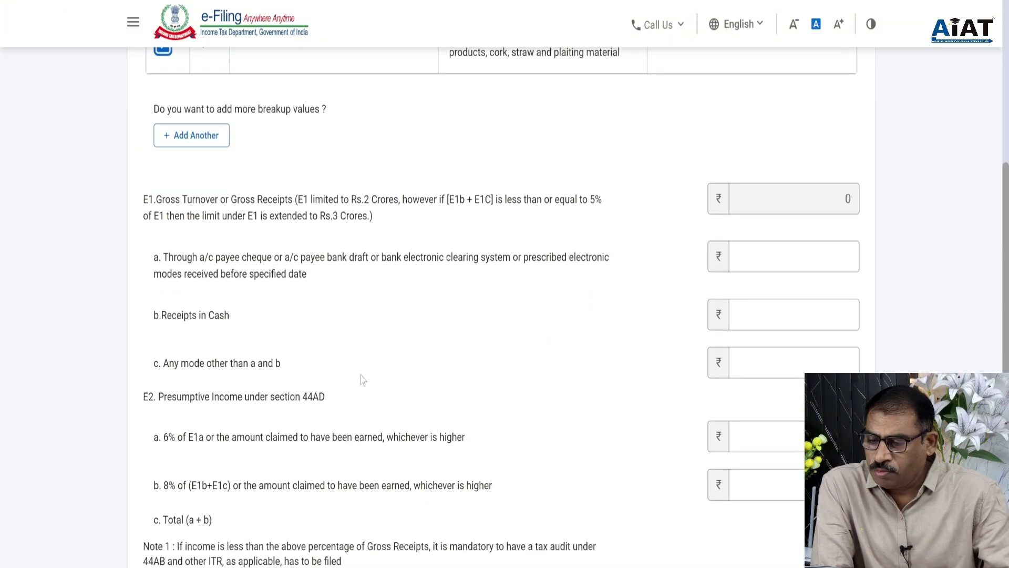
left_click(844, 254)
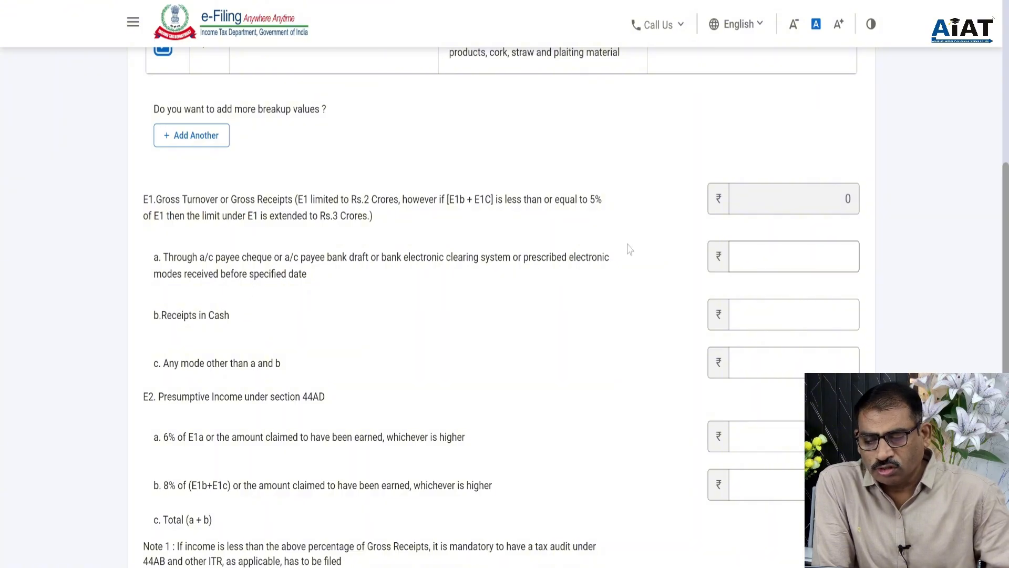
left_click(791, 270)
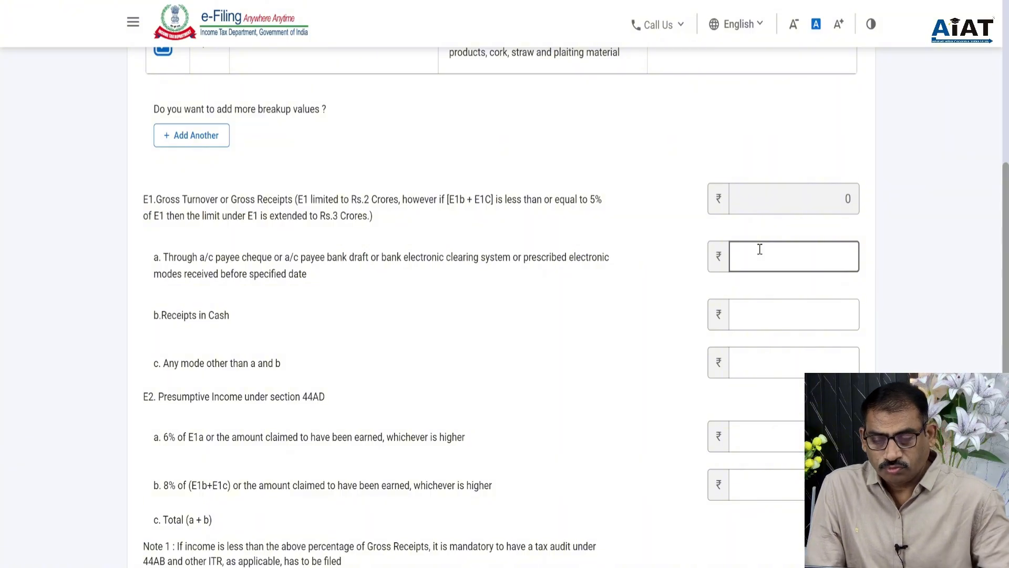
type("12")
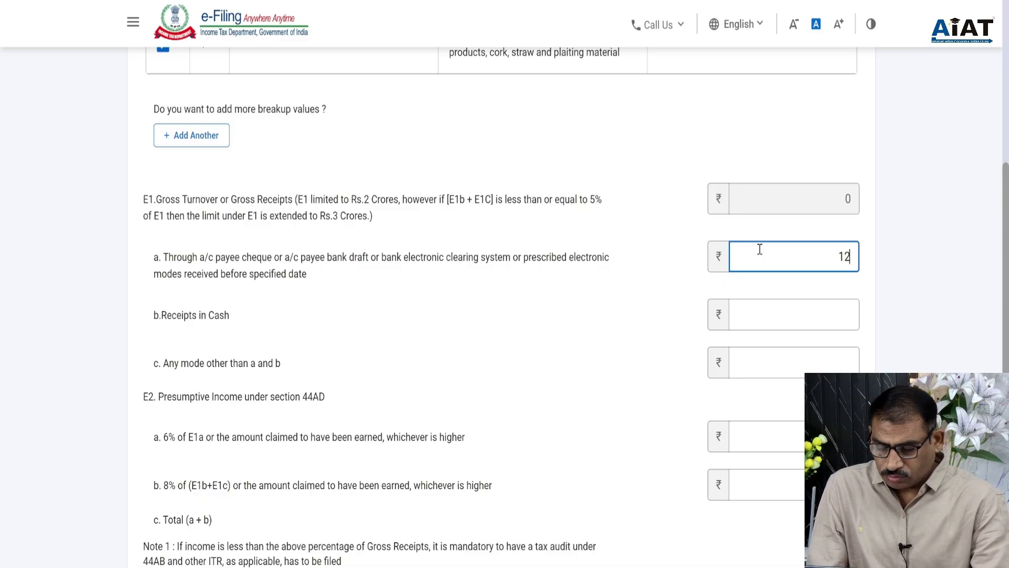
type("5000")
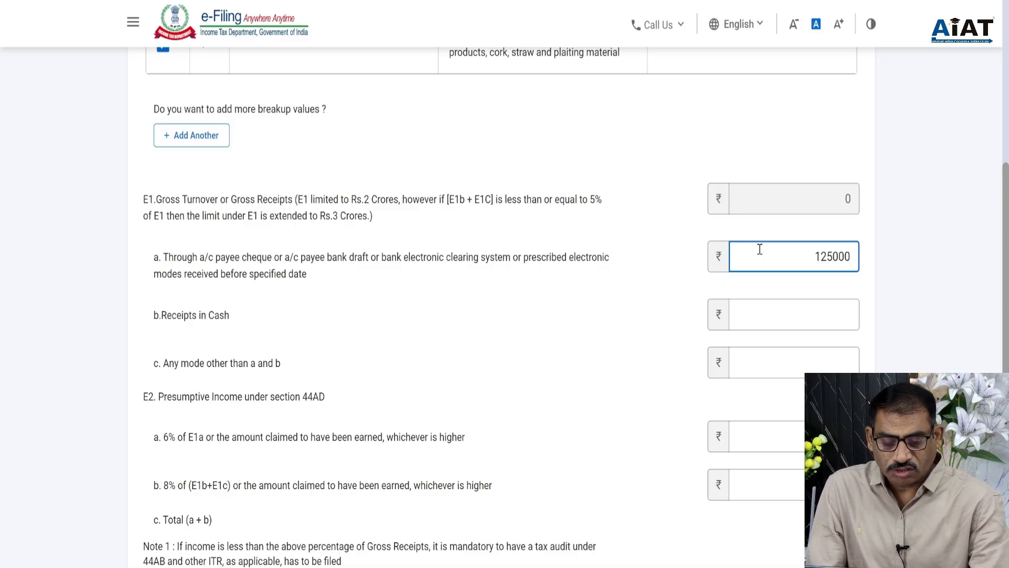
key("BackSpace")
key("BackSpace")
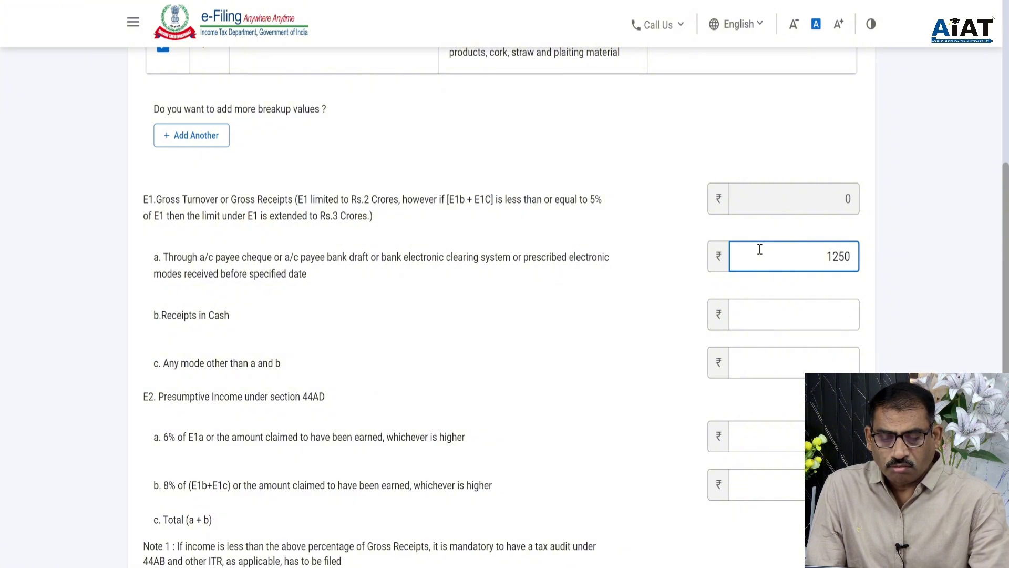
key("BackSpace")
key("BackSpace")
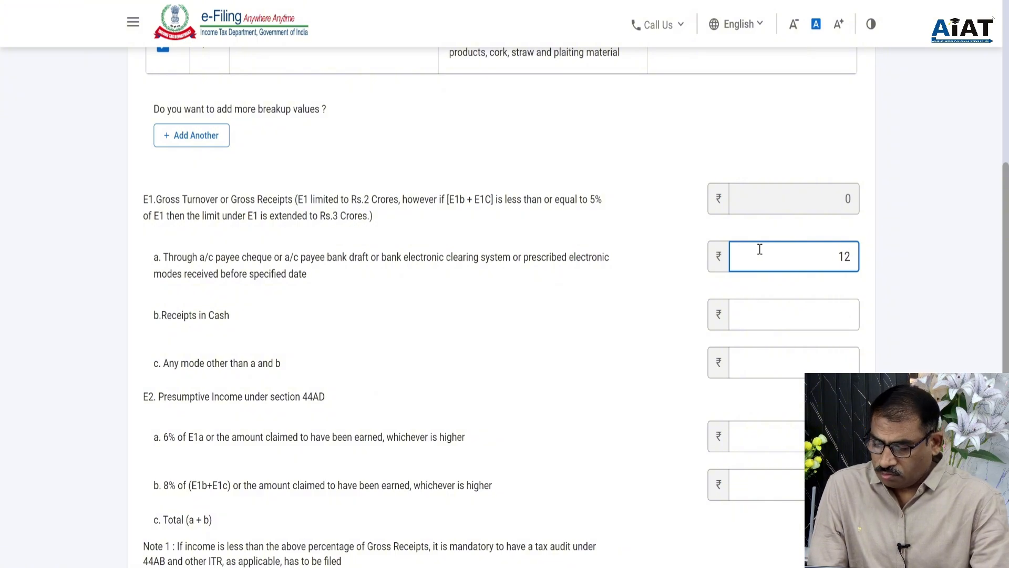
type("15")
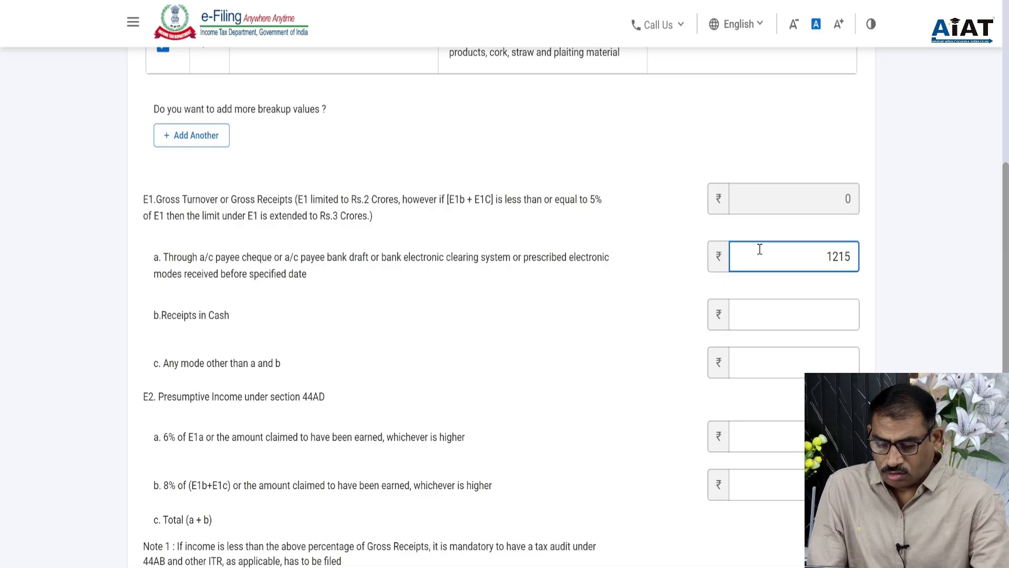
type("700")
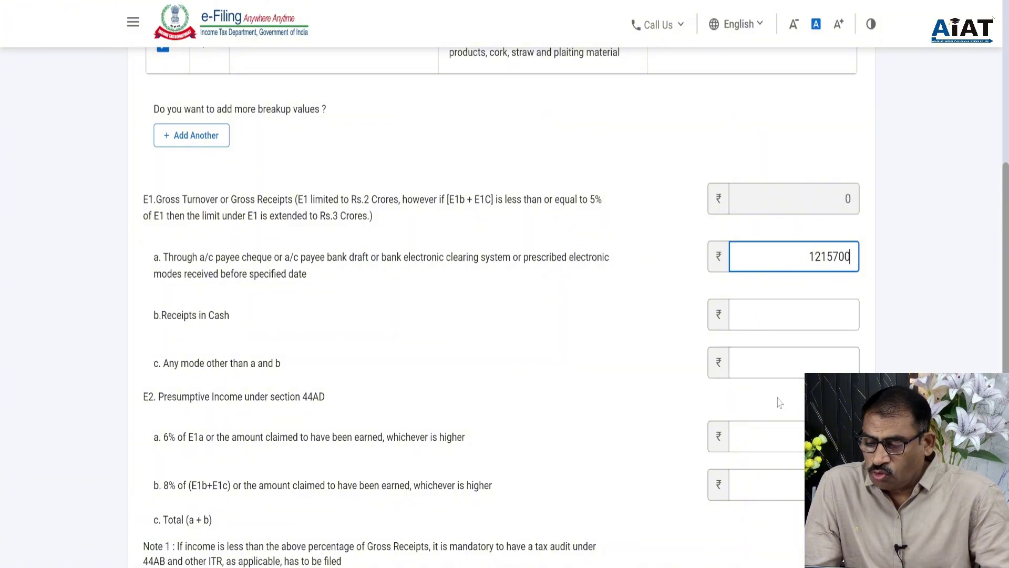
left_click(776, 434)
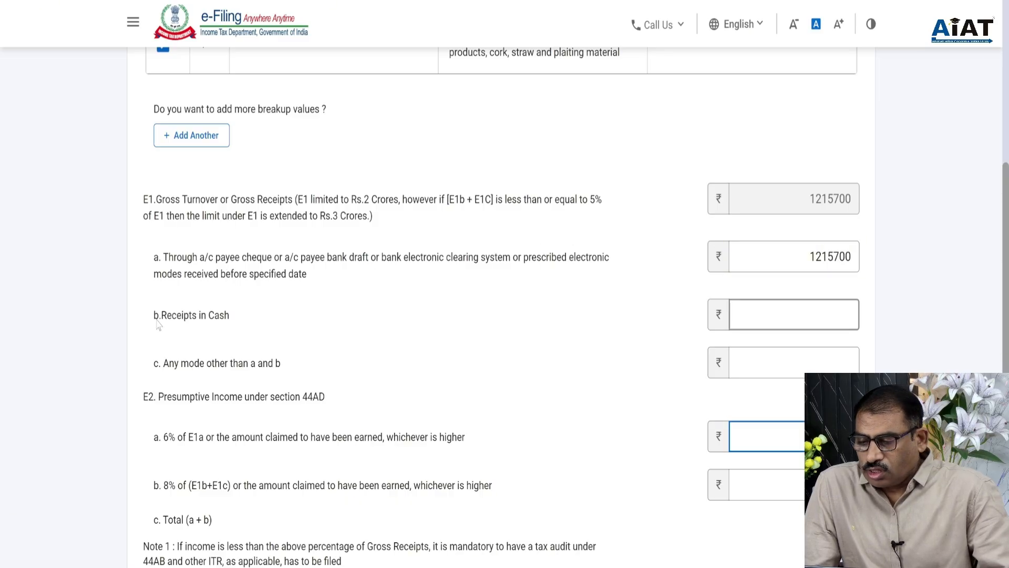
Enter 540500 as the business receipts in cash (E1b) under section 44AD
left_click(764, 316)
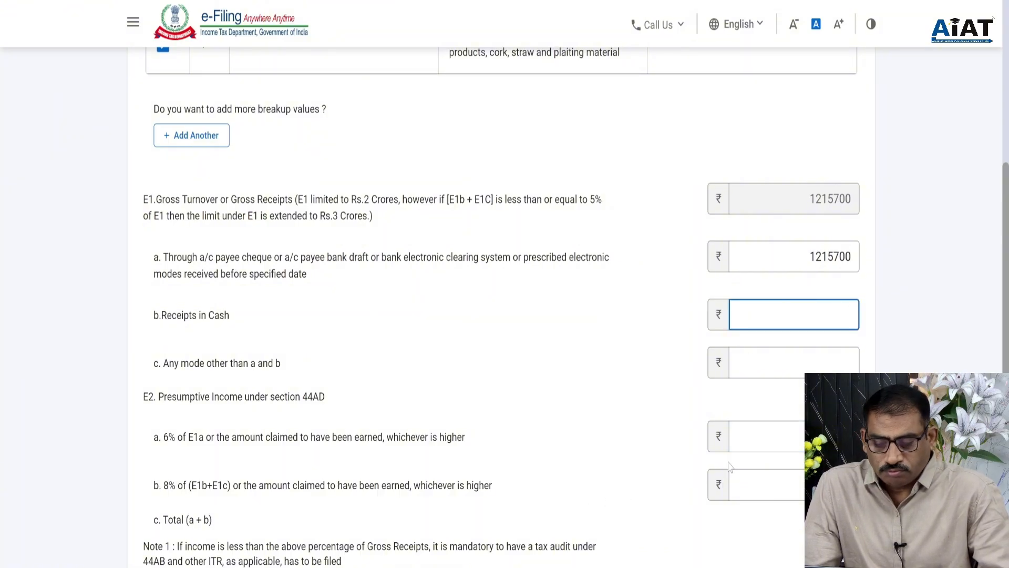
type("5")
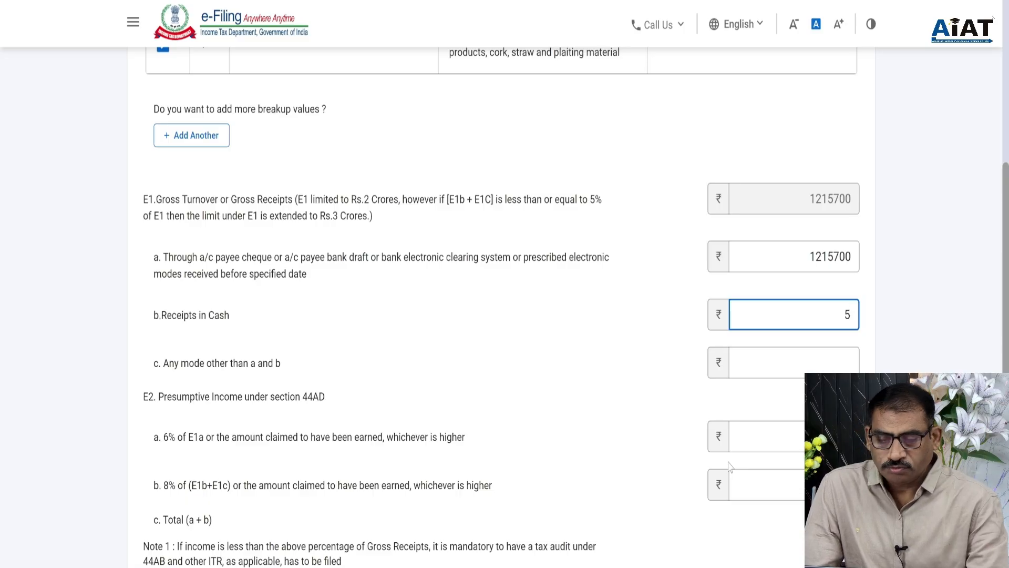
type("40")
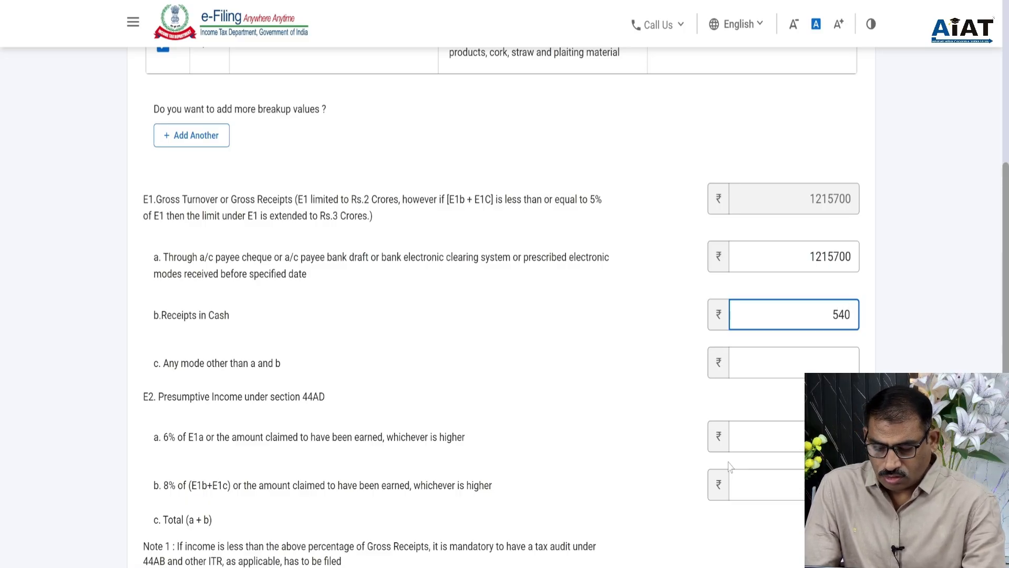
type("500")
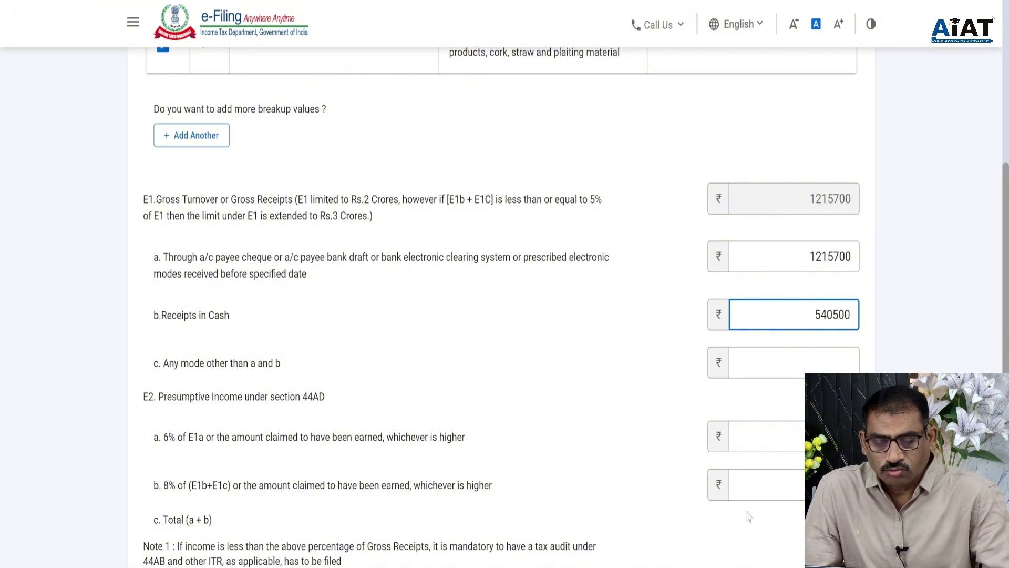
Enter the section 44AD presumptive income as 740590 for E2a (6% category) and 145680 for E2b (8% category)
left_click(789, 488)
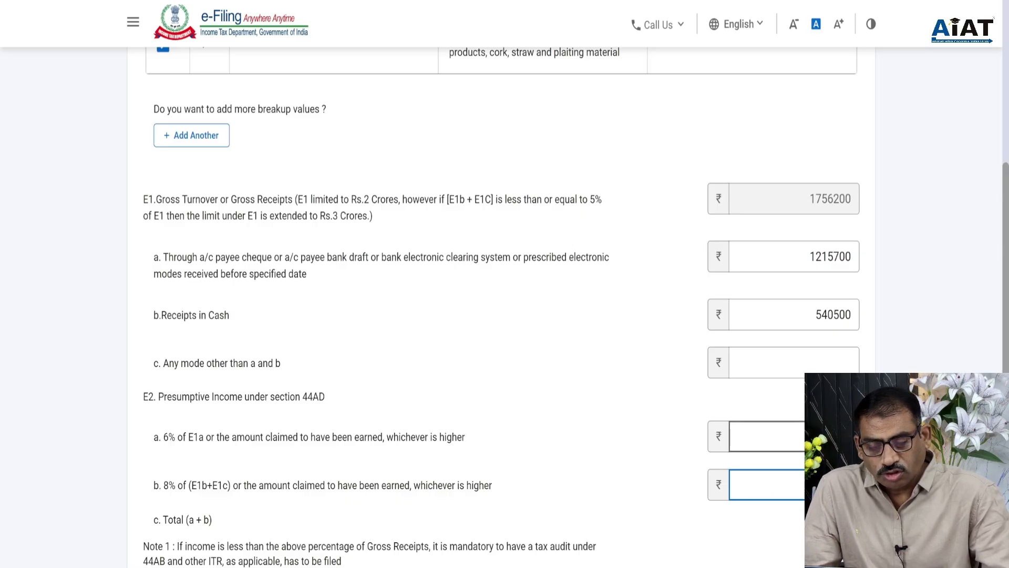
left_click(831, 437)
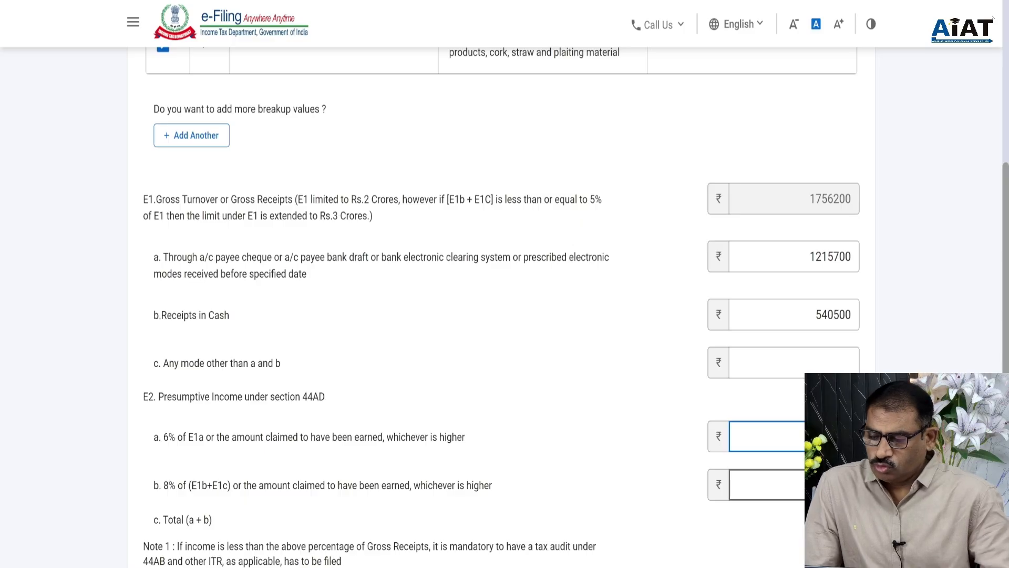
left_click(831, 484)
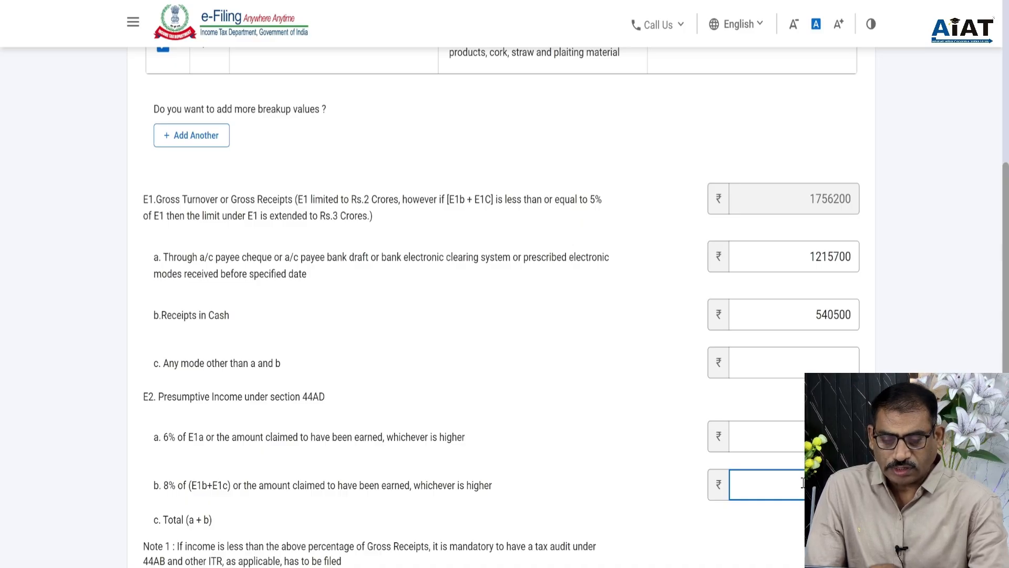
left_click(803, 443)
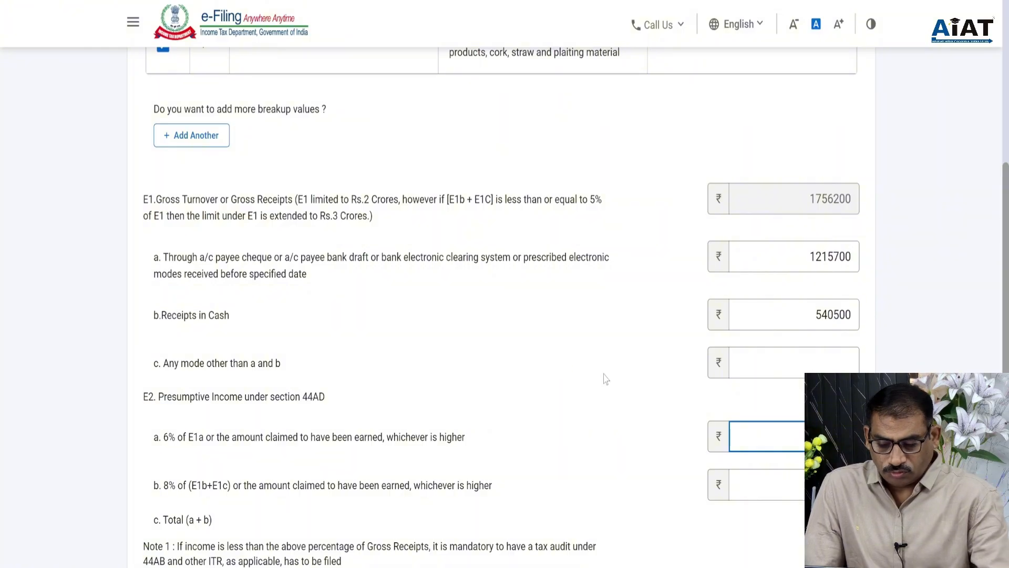
scroll(525, 389, "up", 1)
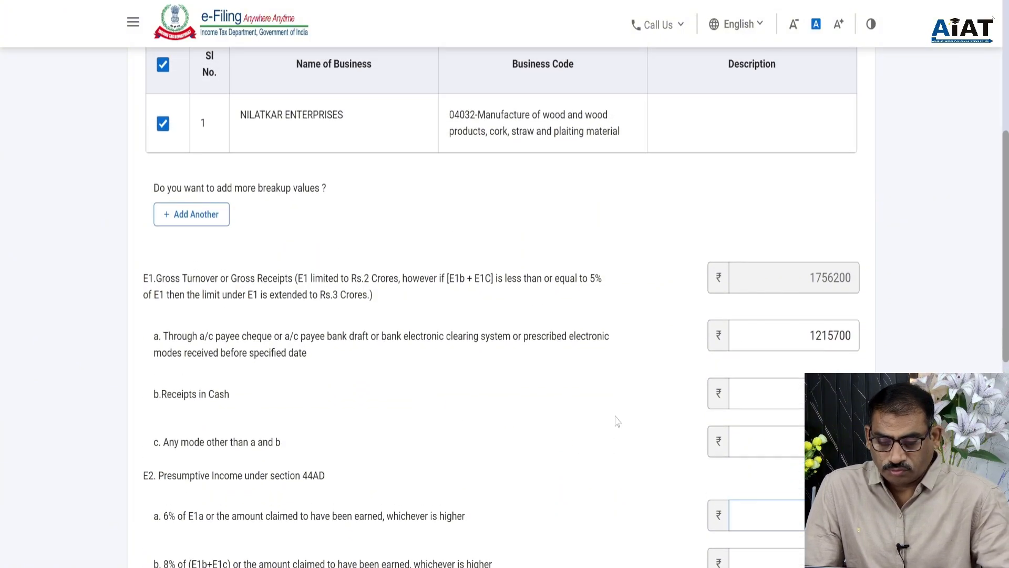
scroll(703, 403, "down", 5)
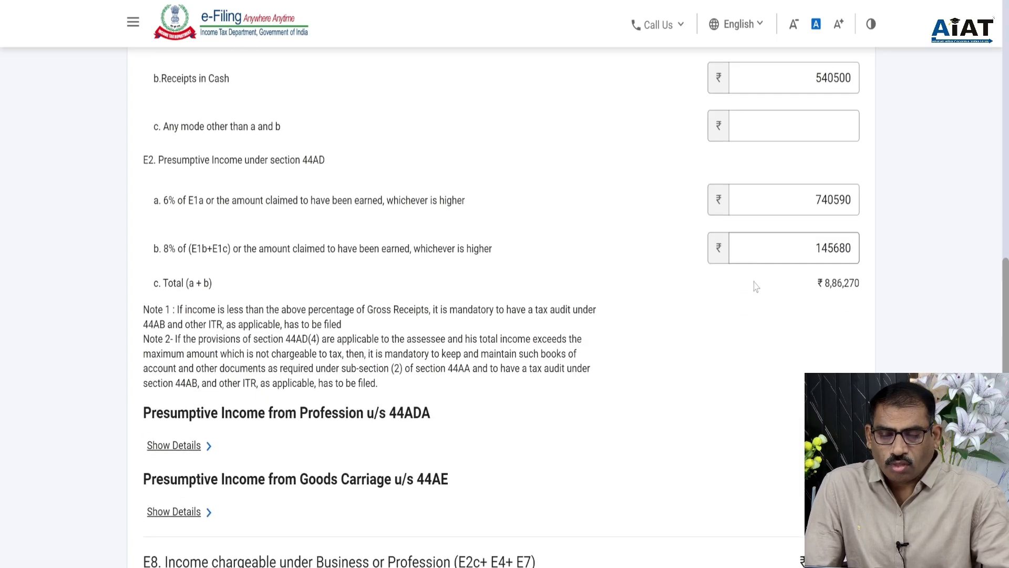
Compare the presumptive income claimed in E2a with the turnover received through electronic modes in E1a
left_click(822, 201)
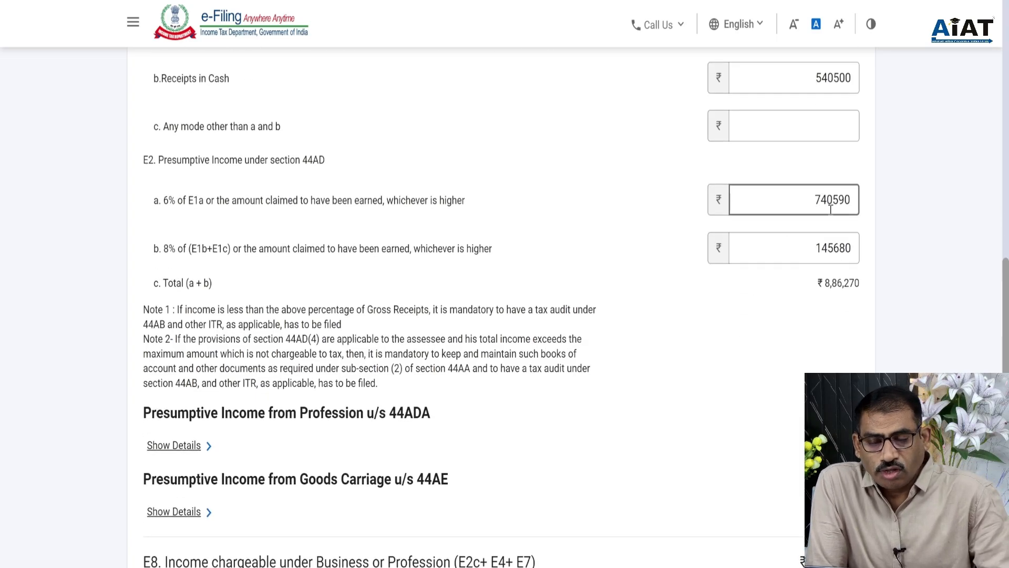
left_click(811, 228)
left_click(811, 205)
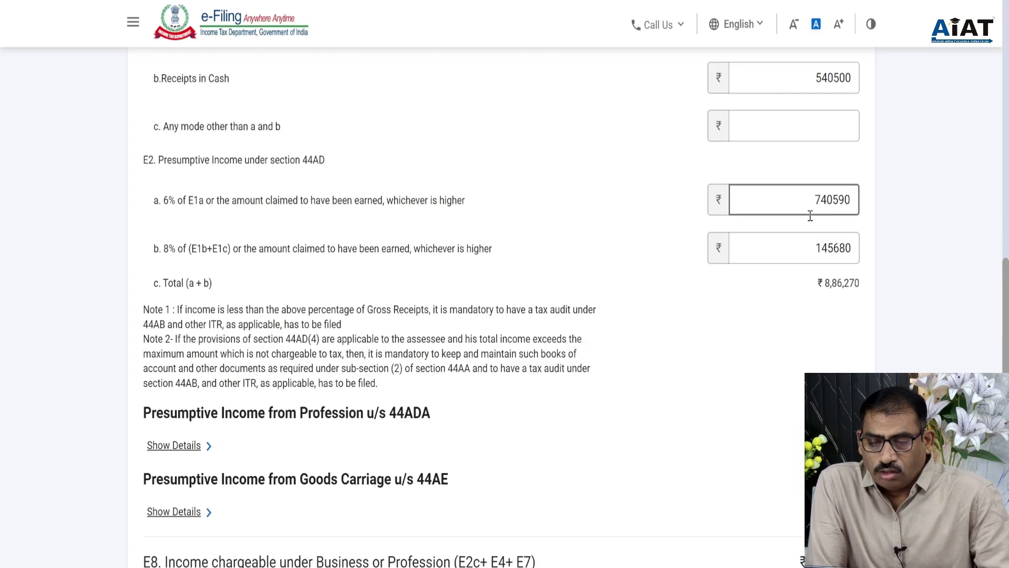
scroll(810, 213, "up", 2)
scroll(810, 215, "up", 1)
left_click(816, 178)
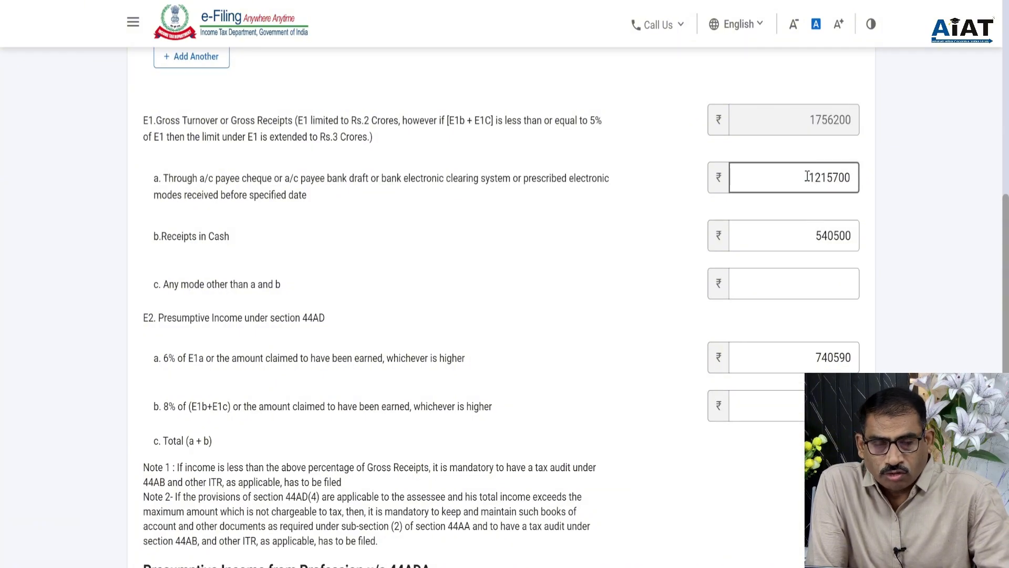
double_click(851, 177)
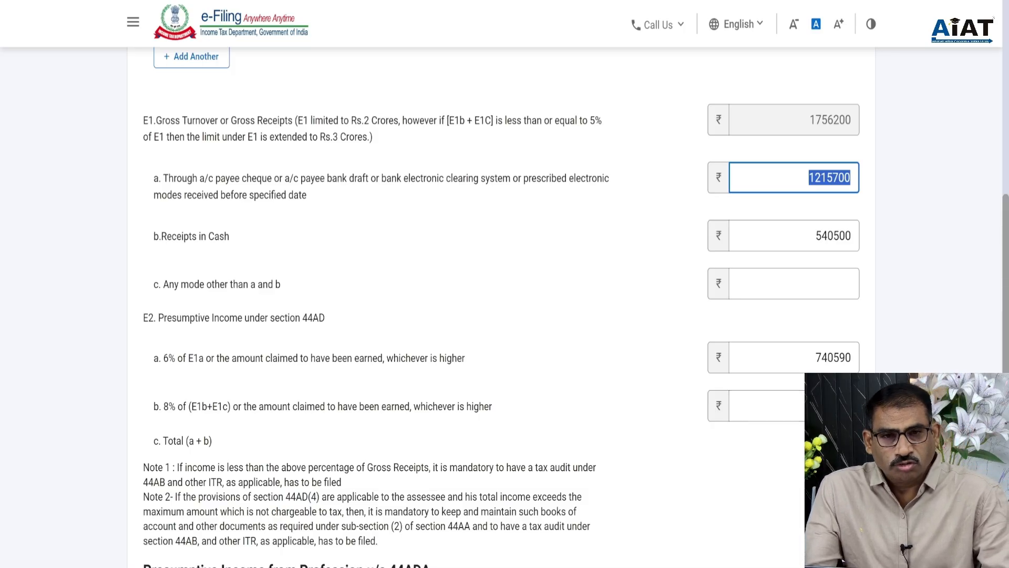
Review the E8 business income and the details of Presumptive Income from Goods Carriage u/s 44AE, and hide those details again
scroll(499, 310, "down", 2)
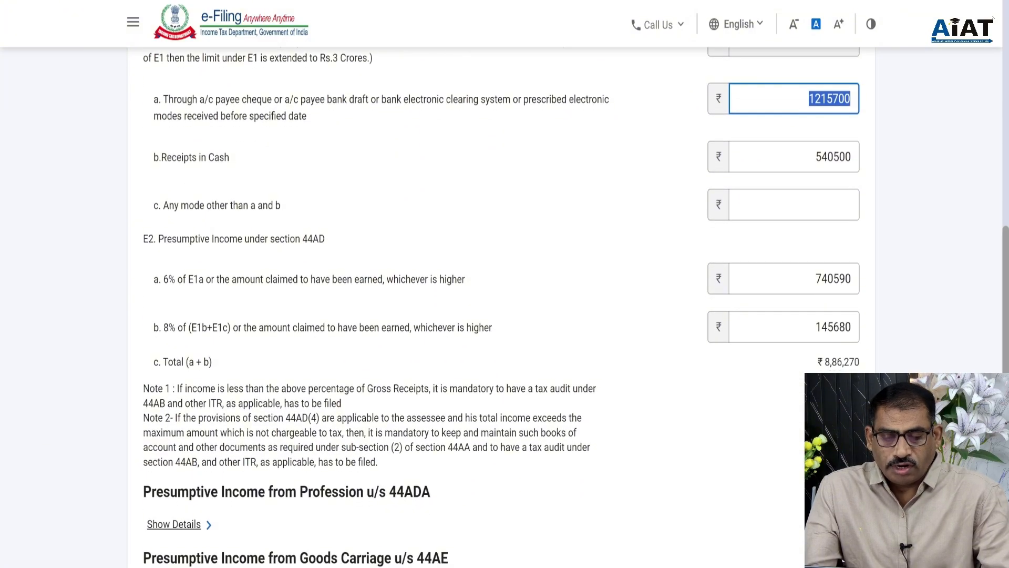
scroll(169, 372, "down", 3)
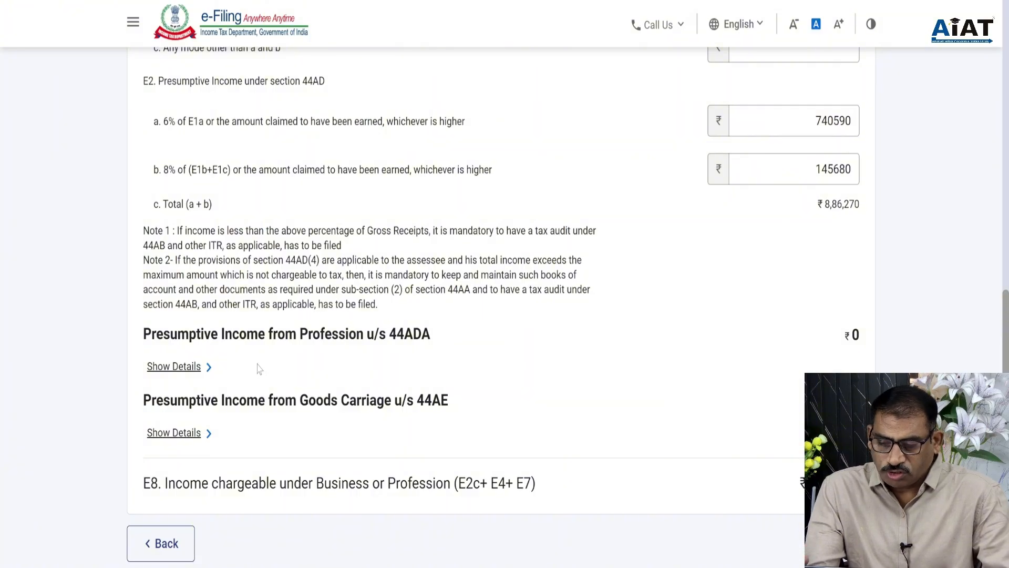
scroll(808, 317, "down", 3)
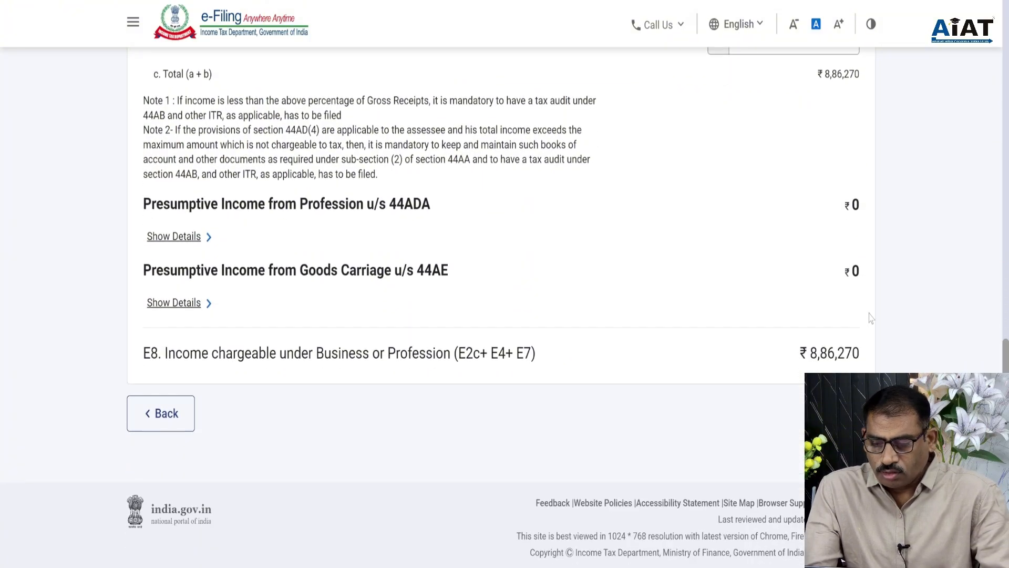
left_click(194, 305)
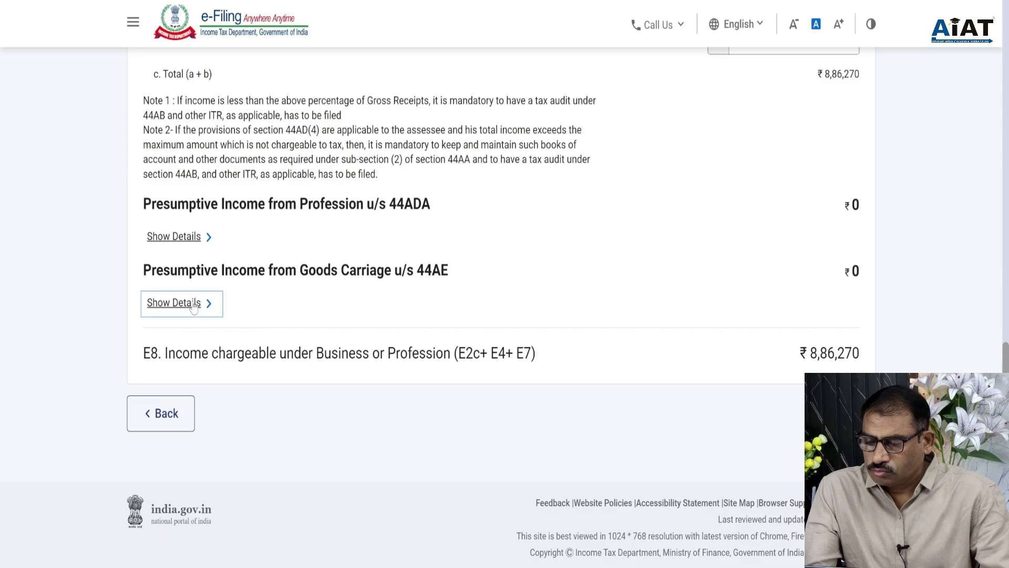
scroll(472, 316, "down", 2)
scroll(473, 316, "down", 3)
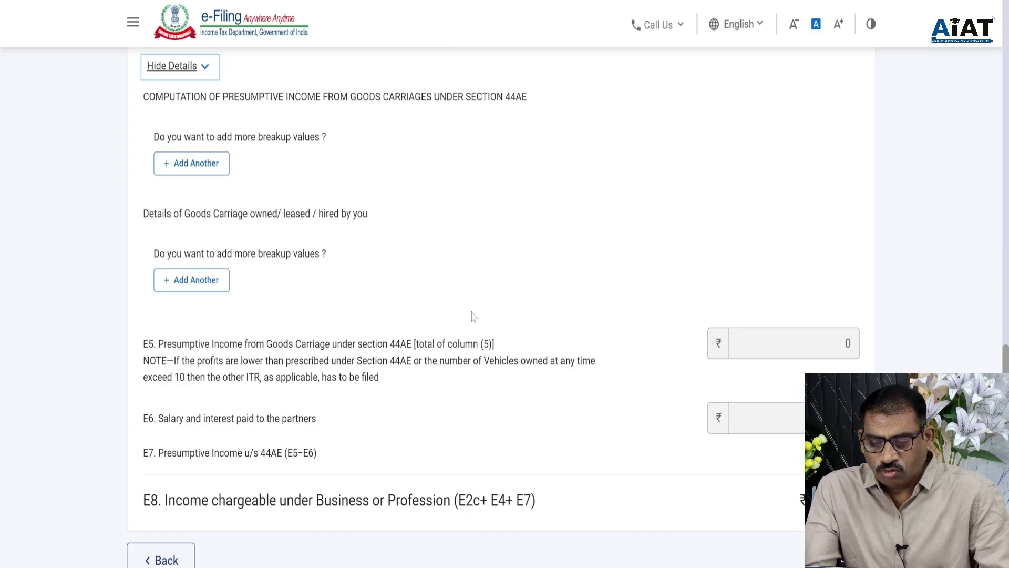
scroll(293, 294, "up", 5)
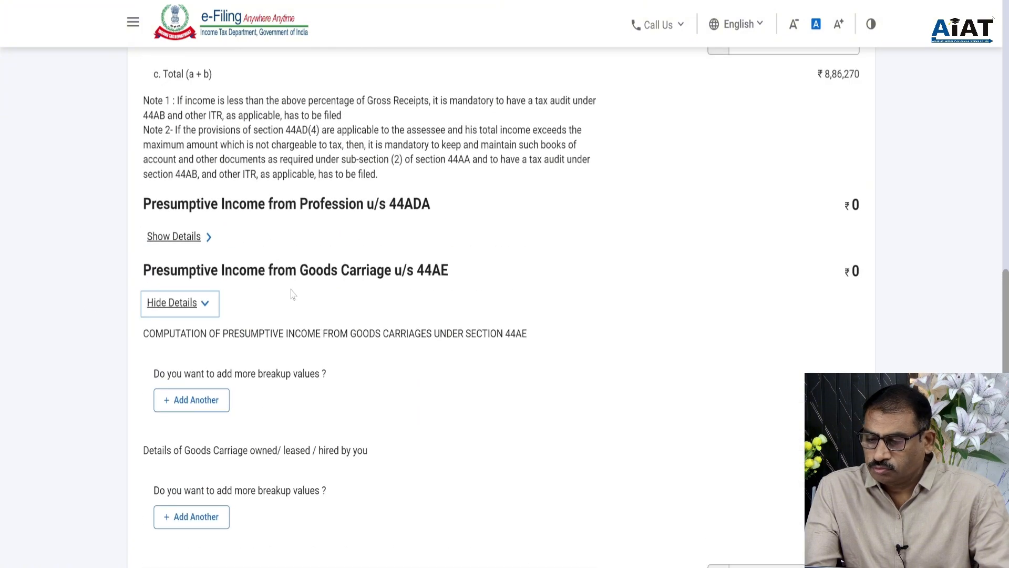
scroll(328, 237, "up", 2)
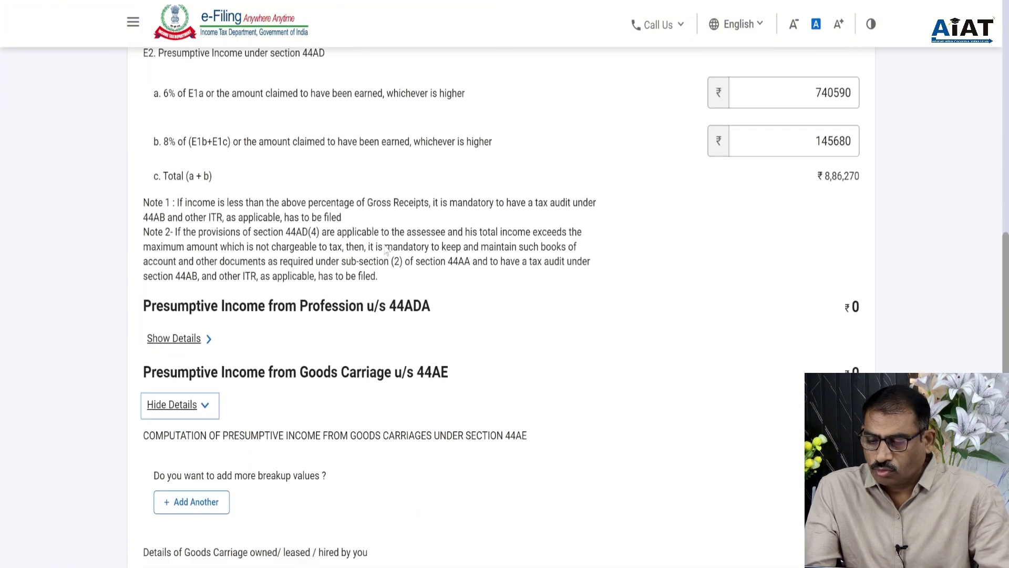
scroll(386, 249, "down", 3)
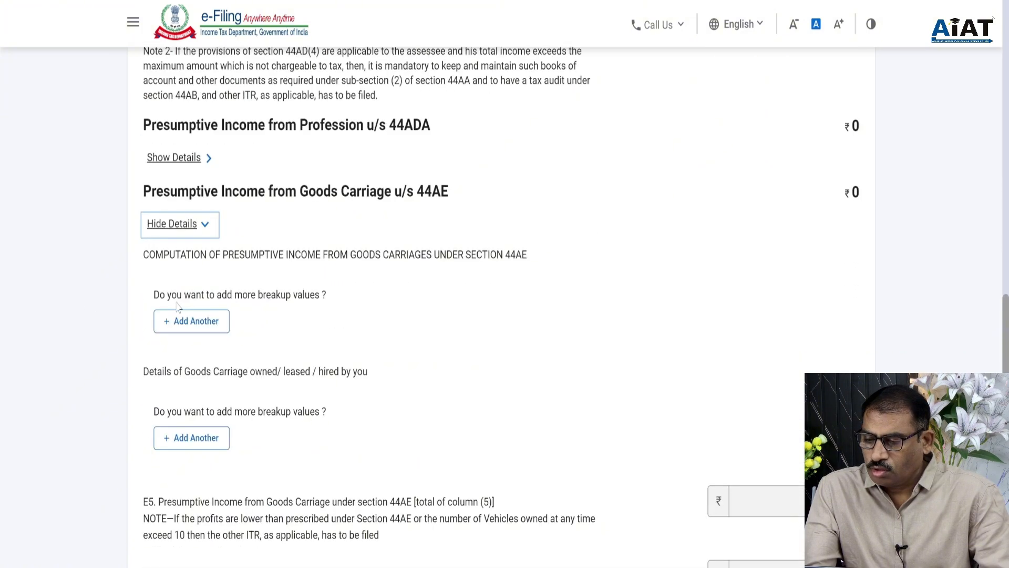
left_click(167, 223)
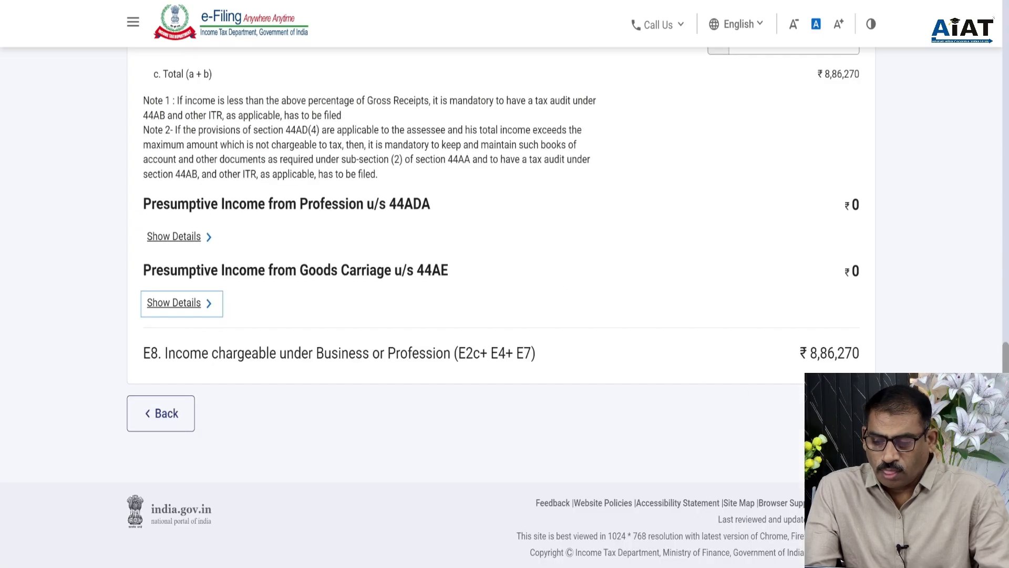
Confirm the Income from Business & Profession schedule and review the income heads in Gross Total Income
left_click(837, 413)
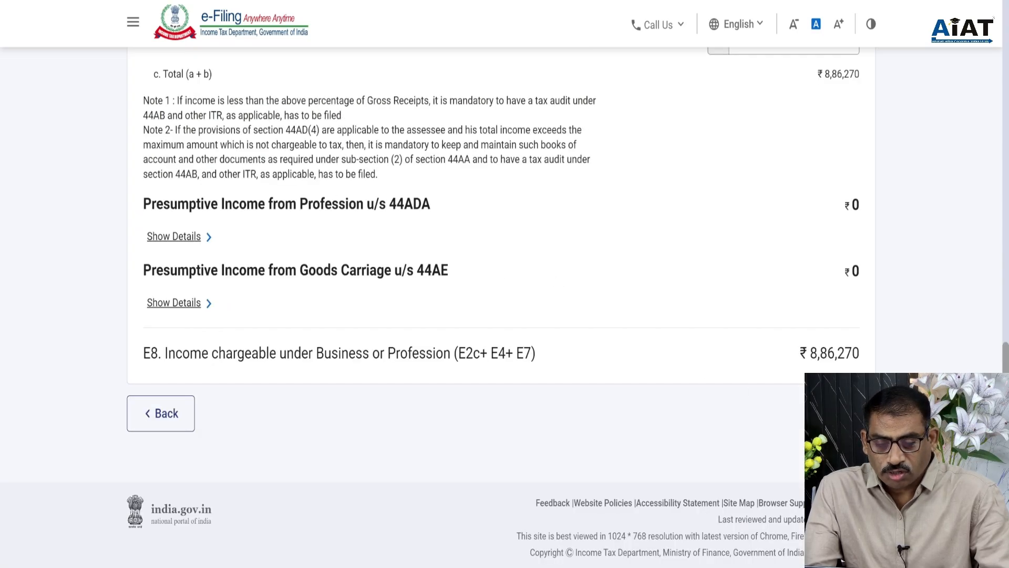
scroll(500, 166, "up", 10)
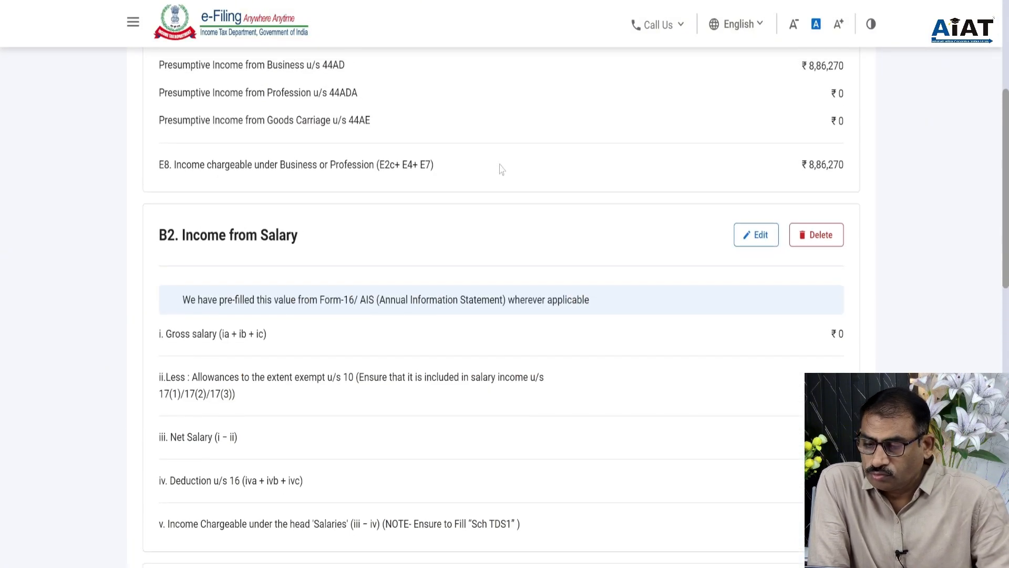
scroll(500, 167, "down", 4)
scroll(504, 179, "up", 4)
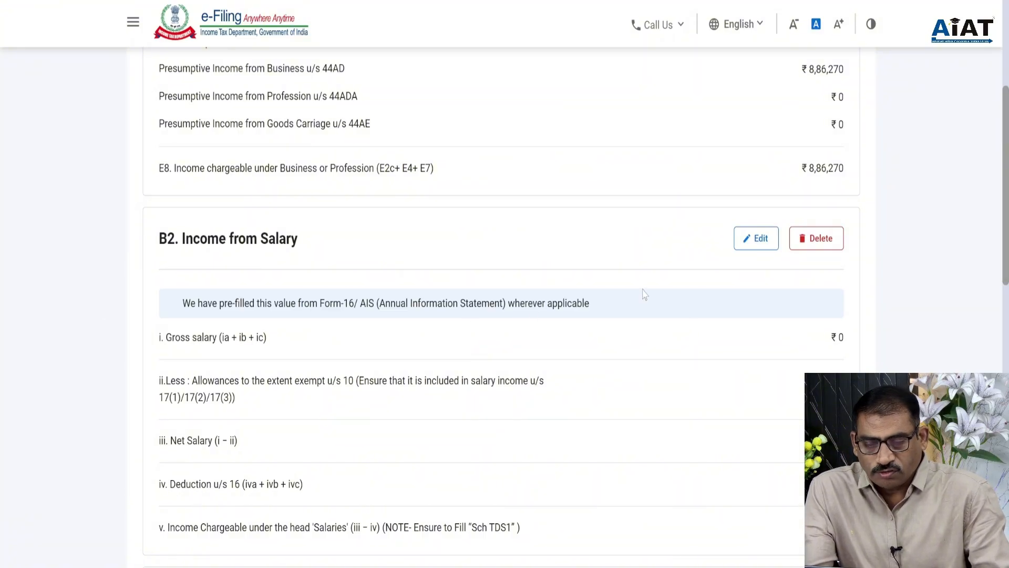
Edit B2. Income from Salary and set the salary as per section 17(1) to 120670
left_click(757, 240)
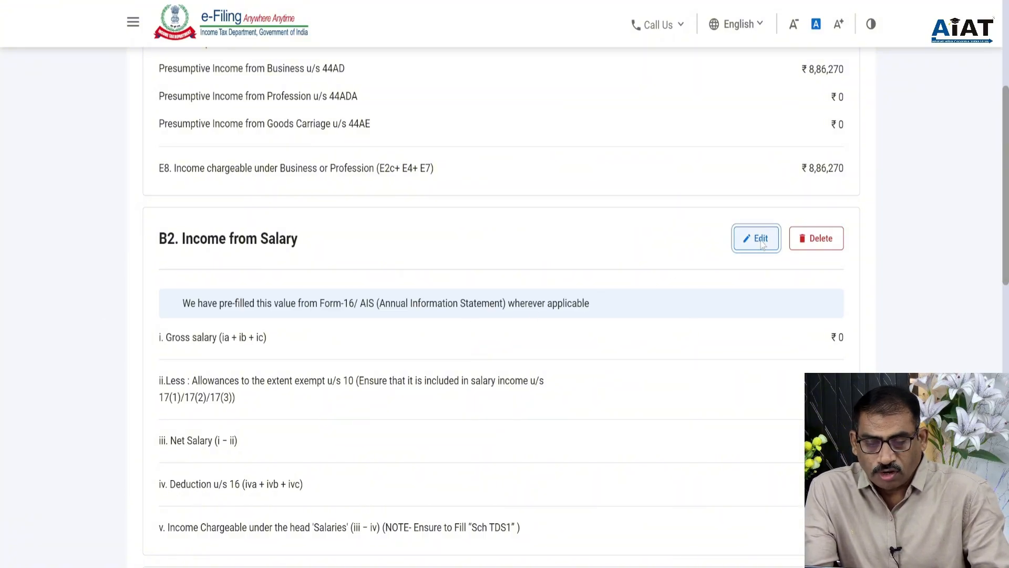
left_click(741, 368)
left_click(768, 319)
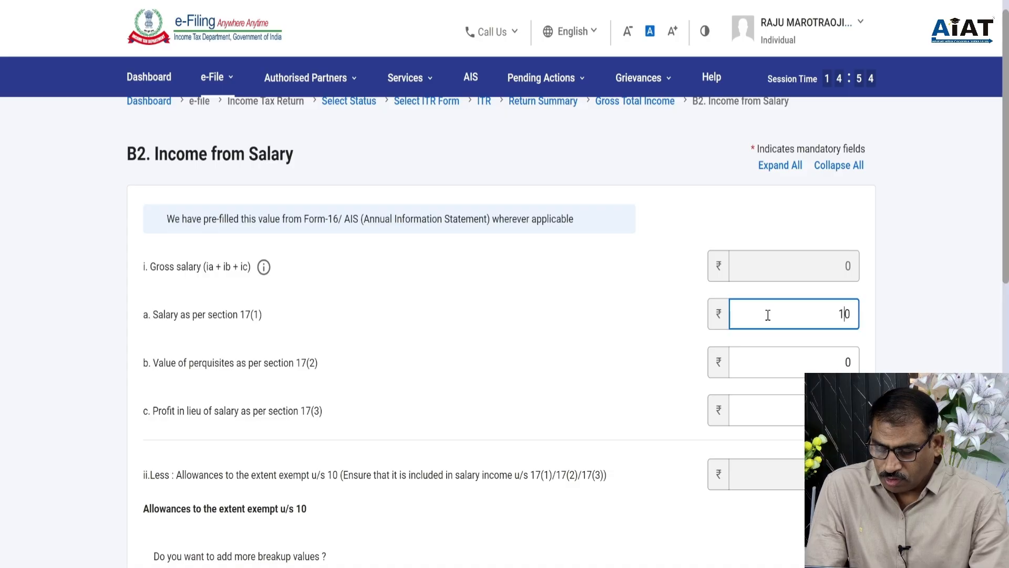
type("20")
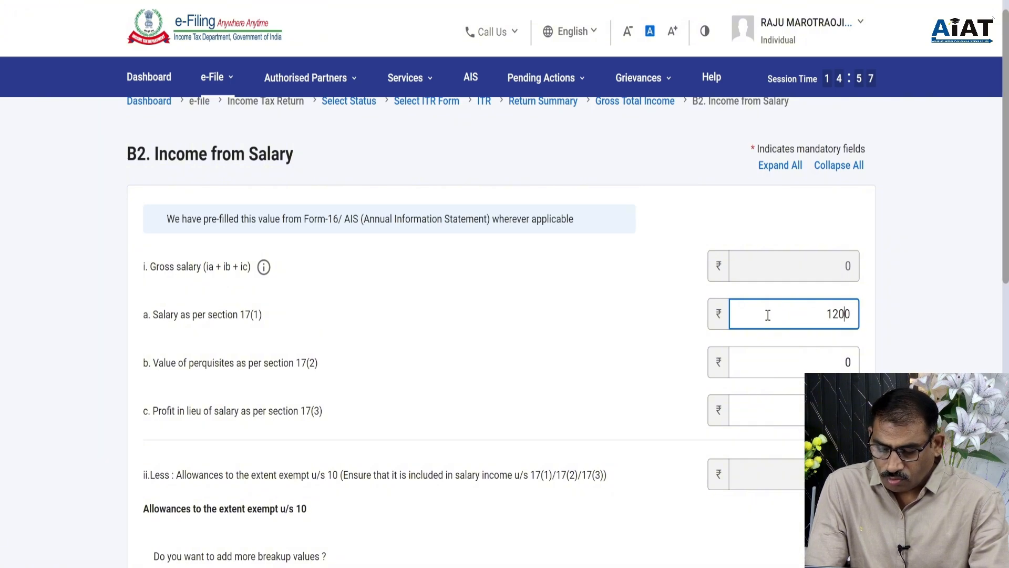
type("6")
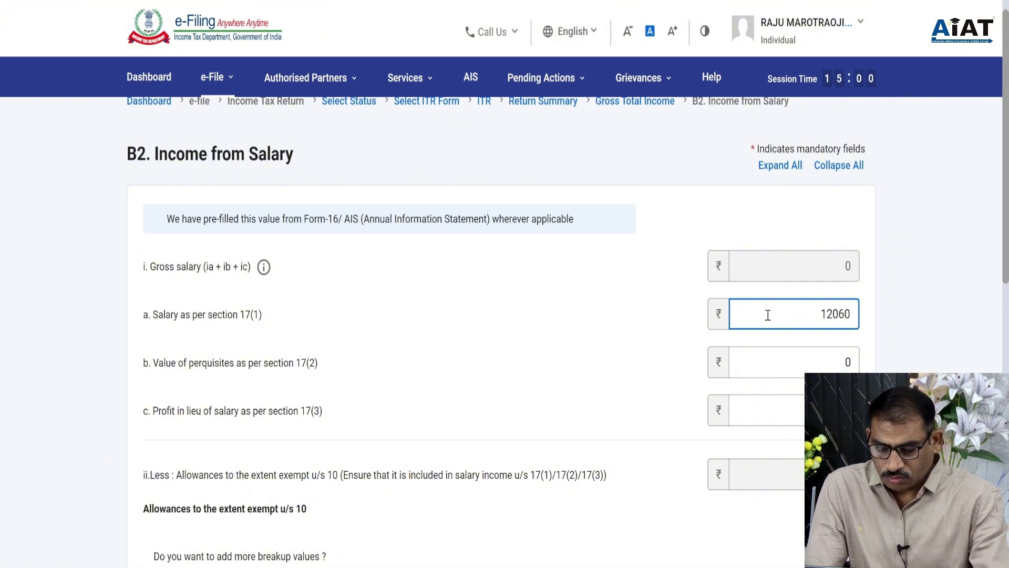
type("7")
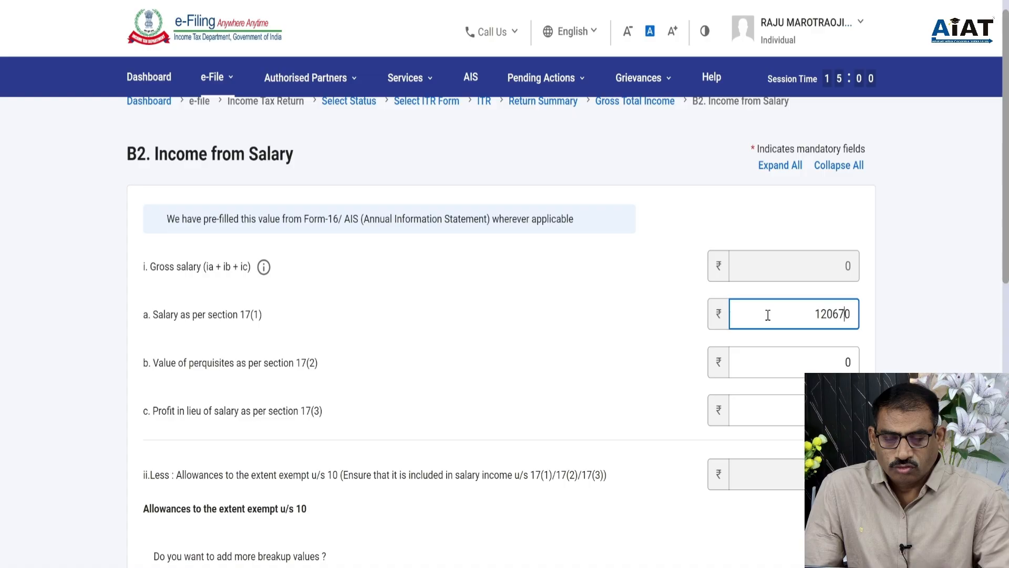
left_click(771, 348)
left_click(505, 383)
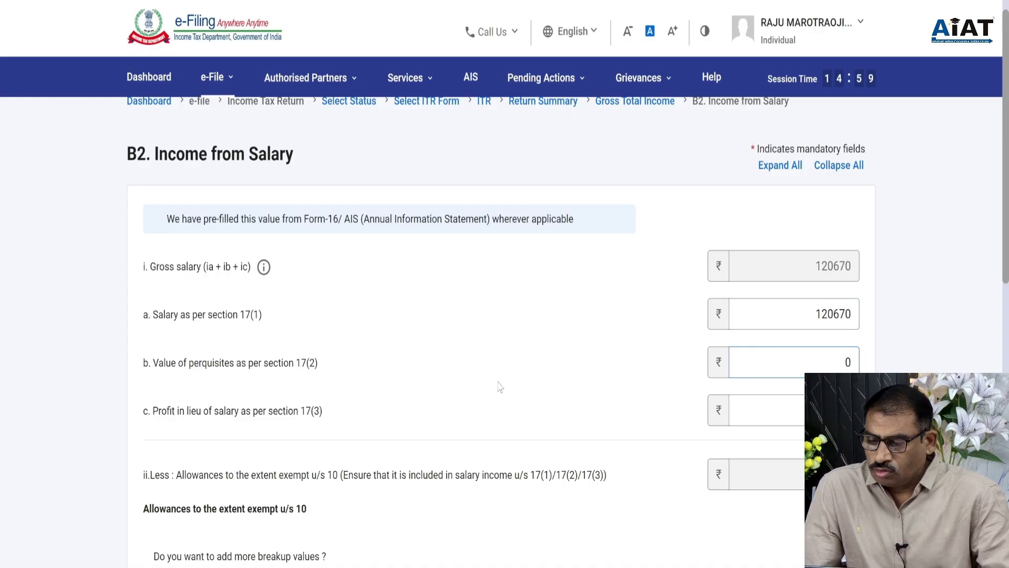
Check the net salary and the deductions u/s 16, and confirm the Income from Salary schedule
scroll(510, 383, "down", 8)
scroll(517, 383, "down", 1)
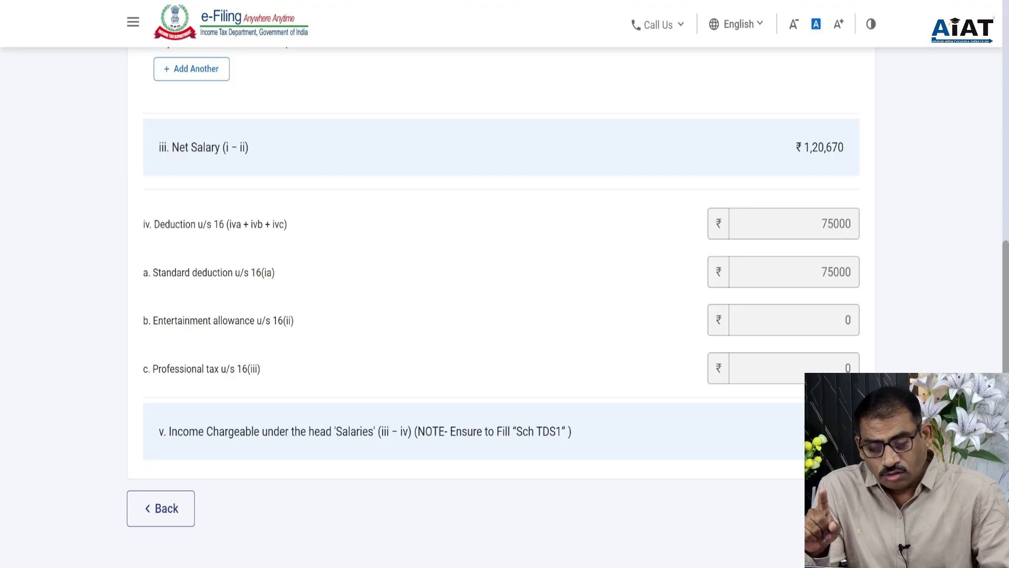
left_click(840, 508)
Expand the details under B3. Income from House Property and open a blank entry for a new property
scroll(609, 239, "down", 5)
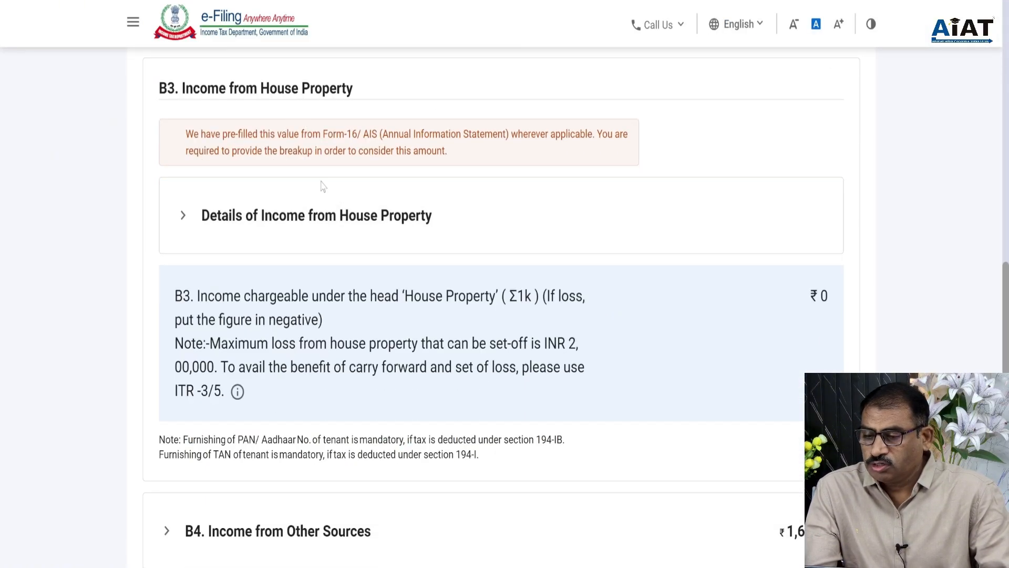
left_click(337, 223)
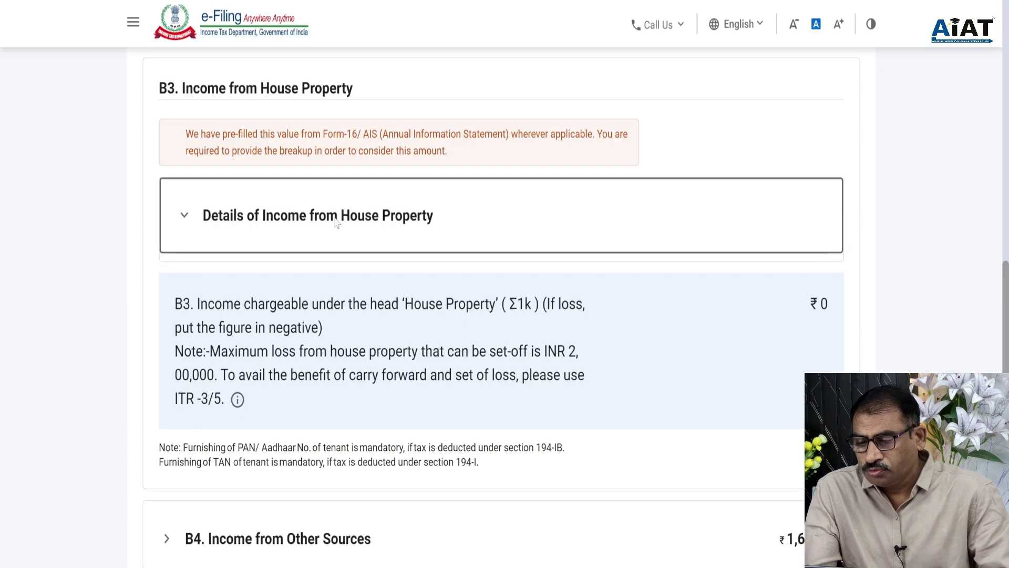
left_click(251, 327)
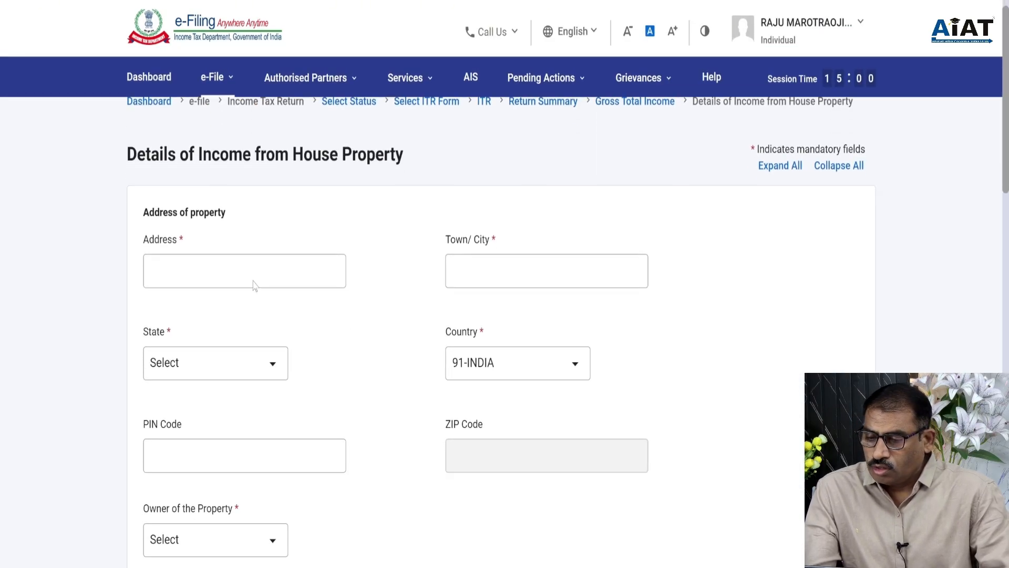
scroll(400, 291, "down", 5)
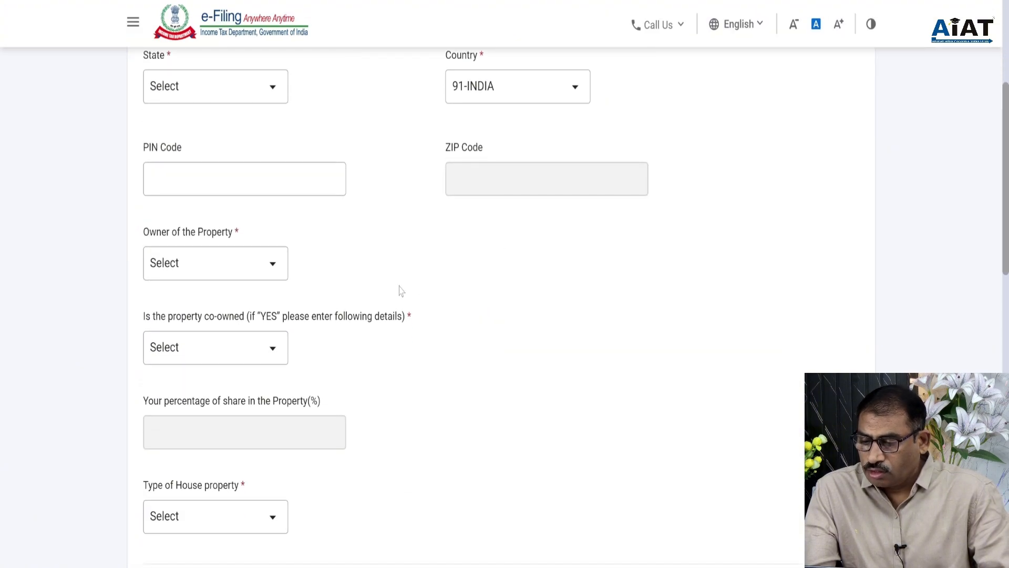
Examine the choices for owner of the property, co-ownership and type of house property without selecting any
left_click(251, 274)
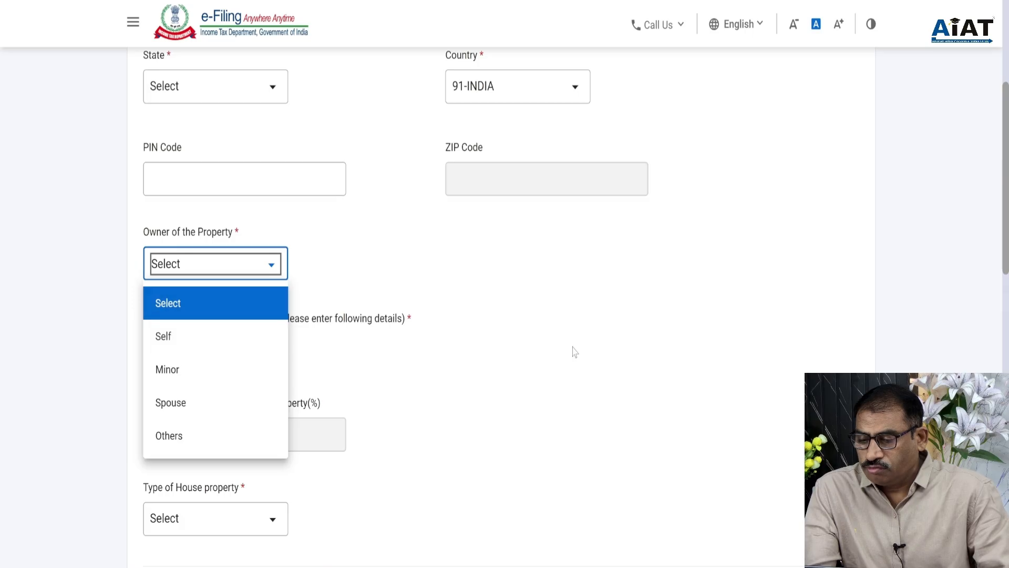
left_click(540, 290)
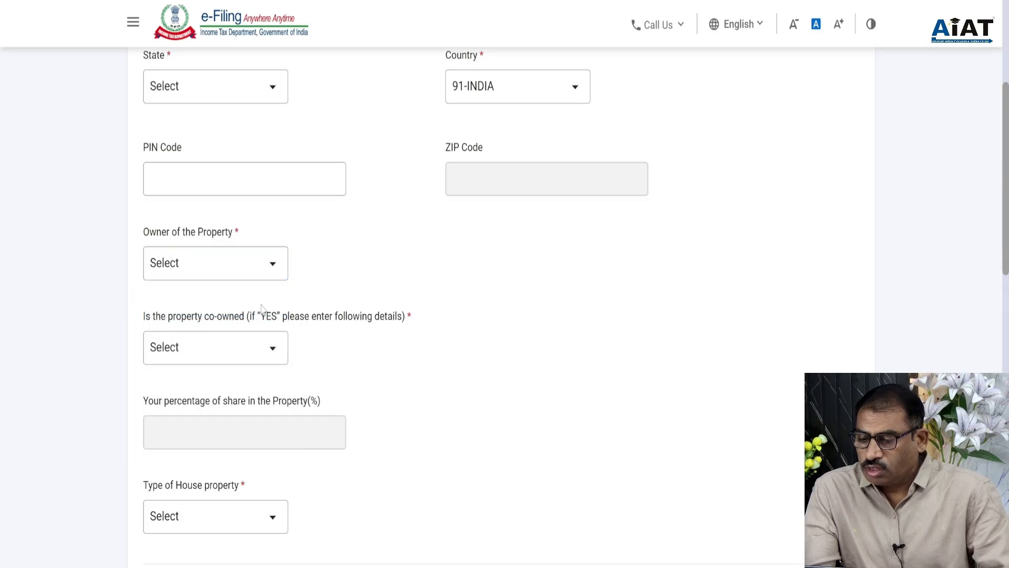
left_click(262, 357)
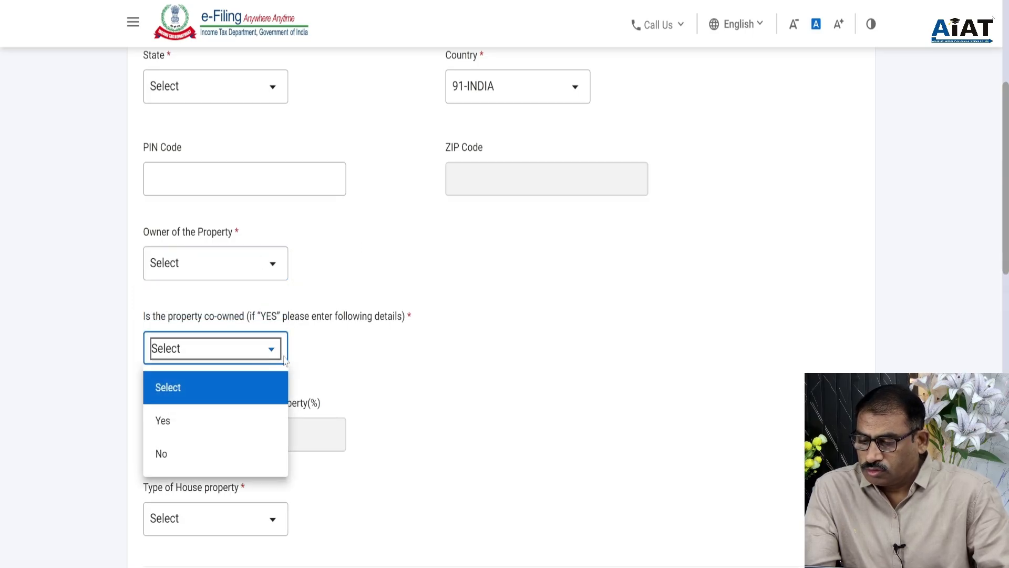
left_click(511, 375)
scroll(466, 356, "down", 3)
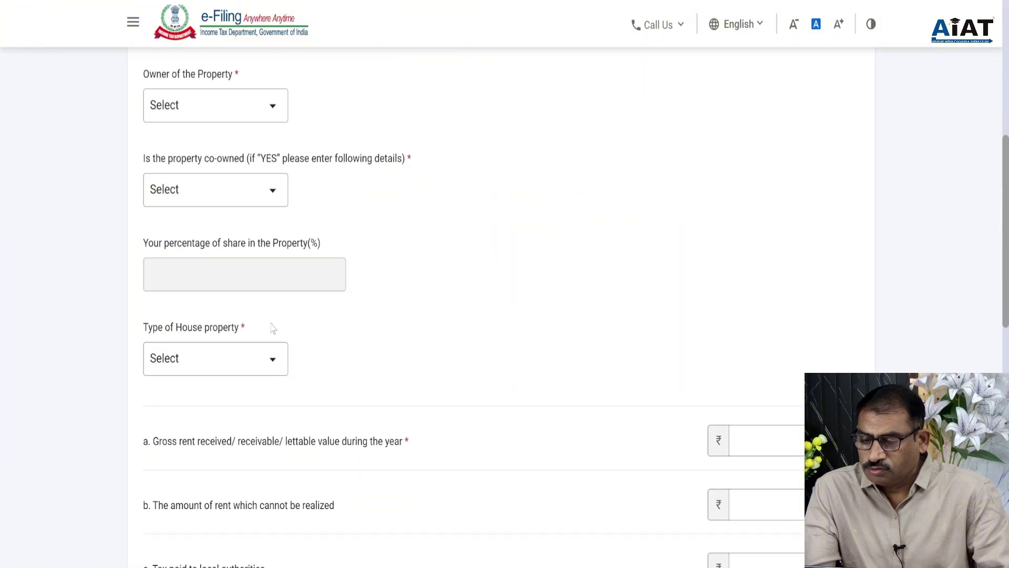
left_click(272, 363)
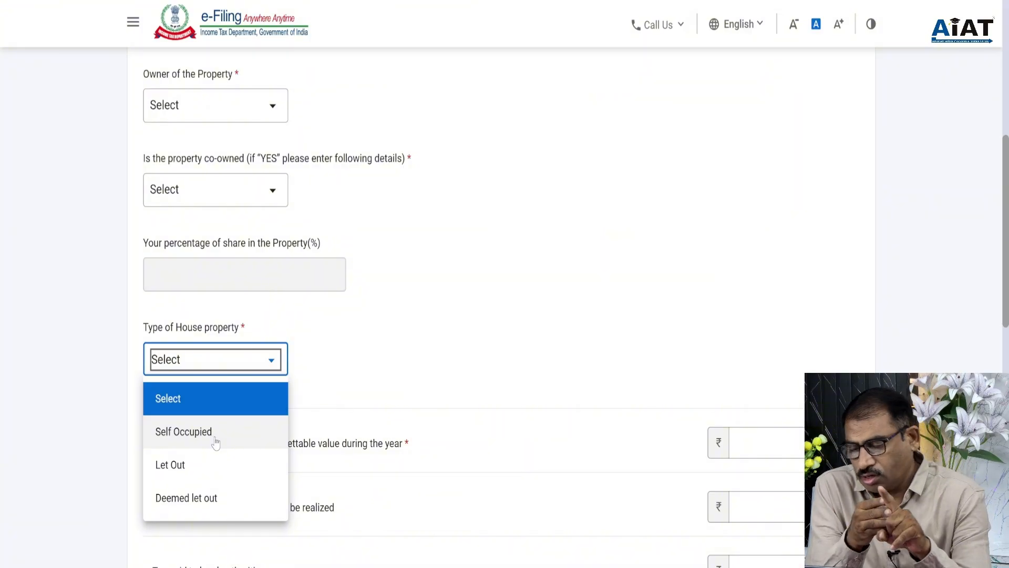
scroll(323, 383, "up", 2)
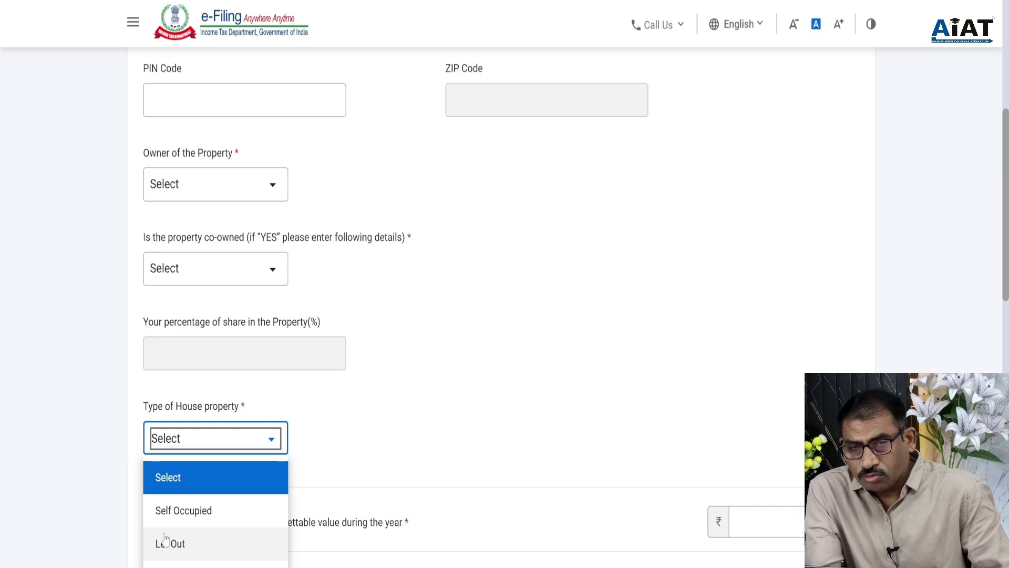
scroll(371, 364, "down", 3)
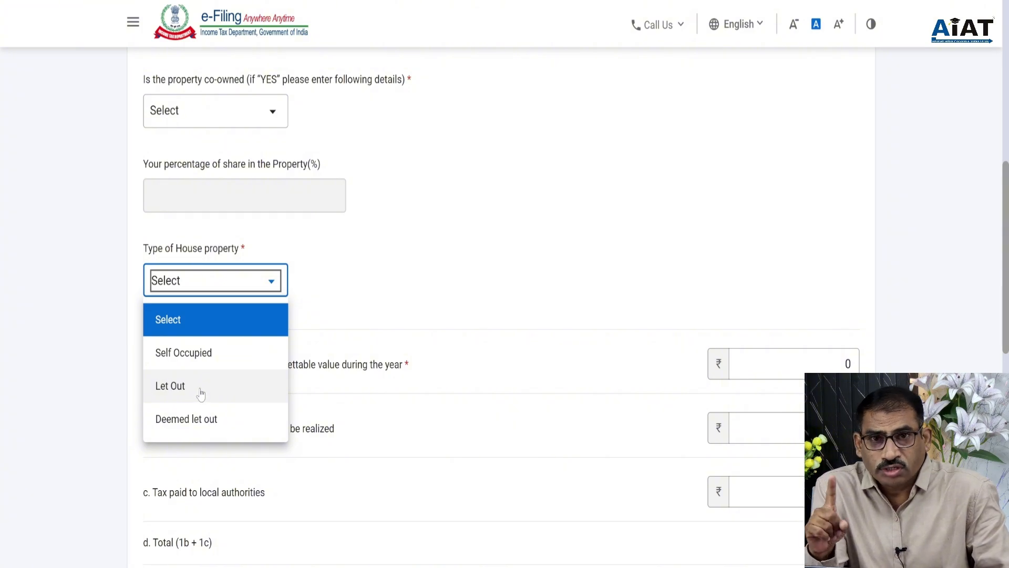
left_click(567, 201)
Review the rent, local tax, annual value and borrowed capital interest fields, and return to Gross Total Income without adding a property
scroll(482, 349, "down", 5)
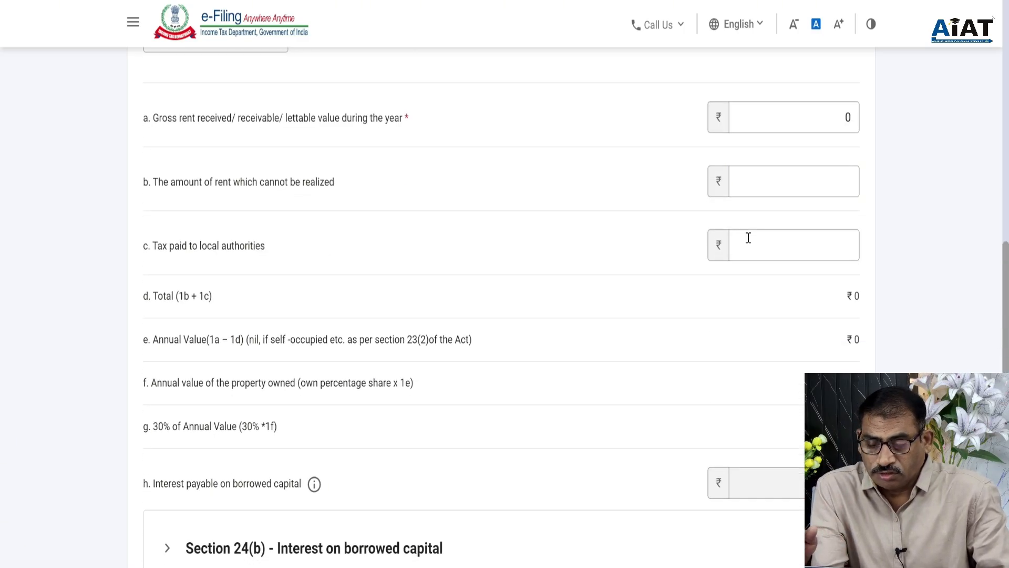
scroll(741, 241, "down", 5)
scroll(749, 245, "down", 3)
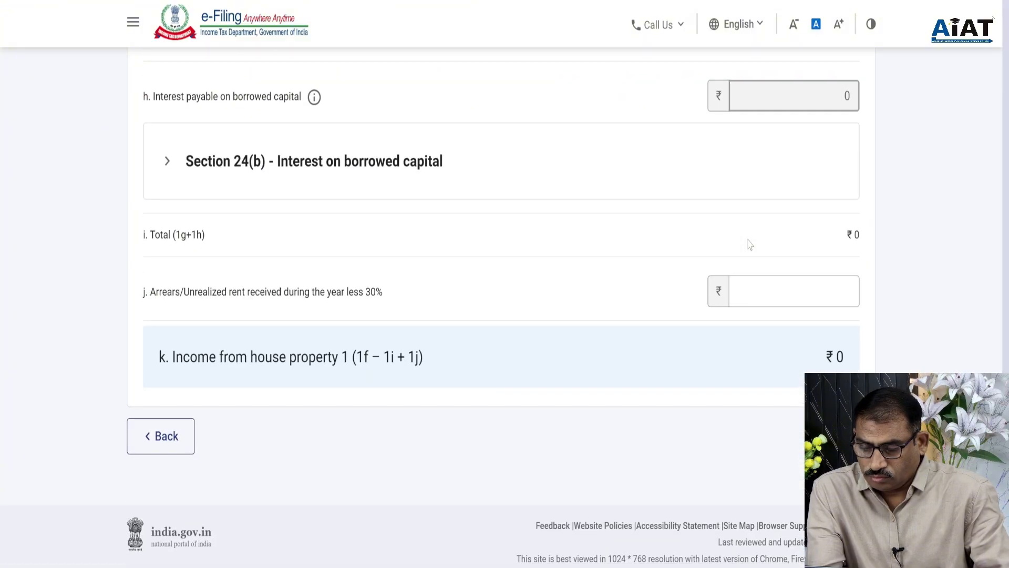
scroll(674, 268, "up", 7)
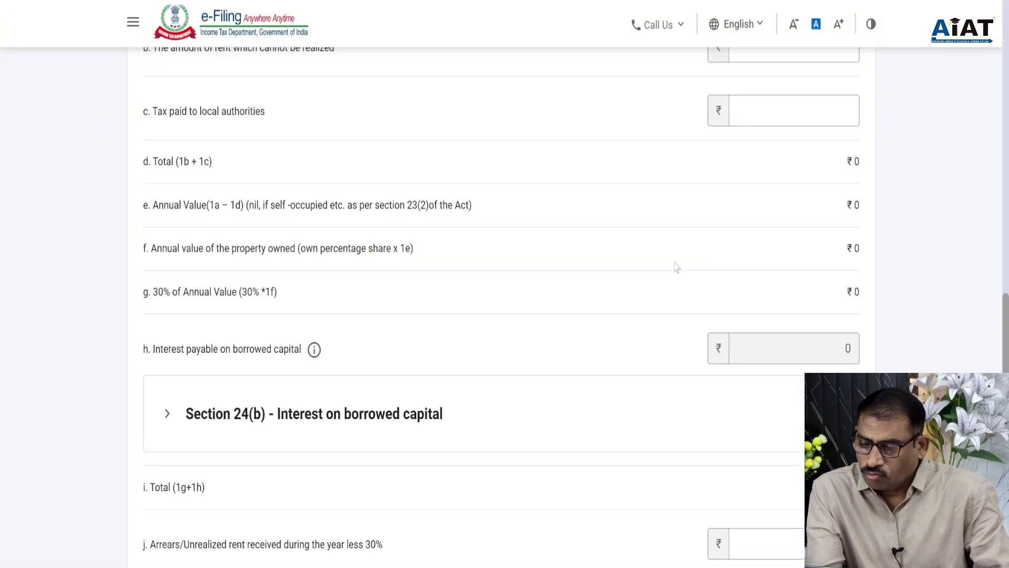
scroll(676, 268, "down", 4)
scroll(677, 268, "down", 4)
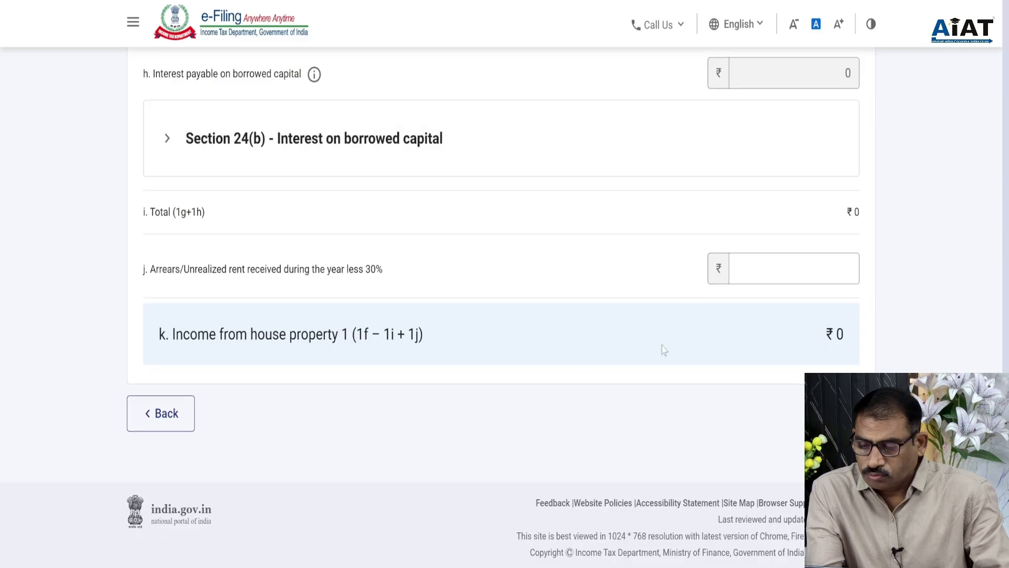
scroll(662, 239, "up", 17)
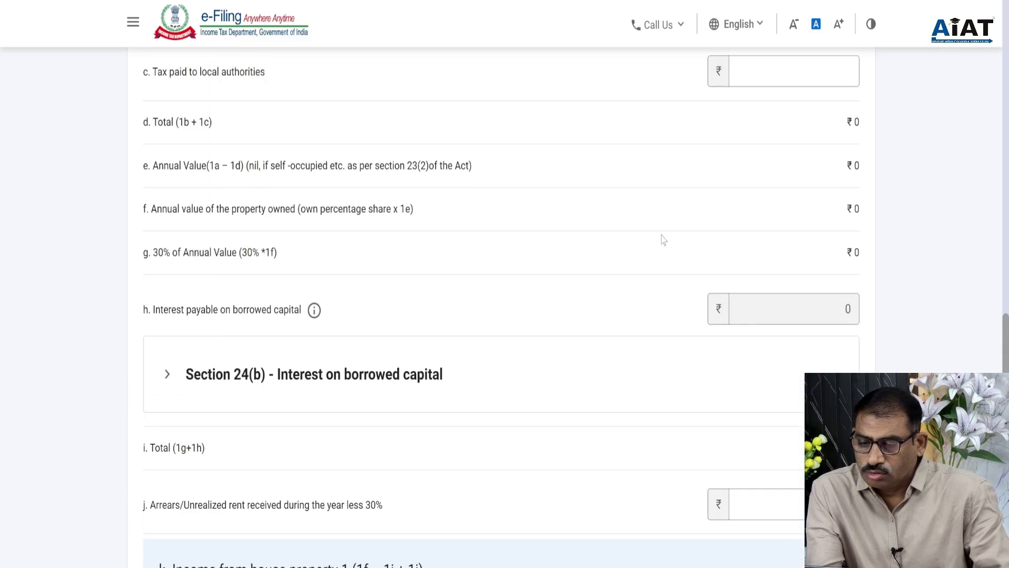
scroll(478, 219, "up", 7)
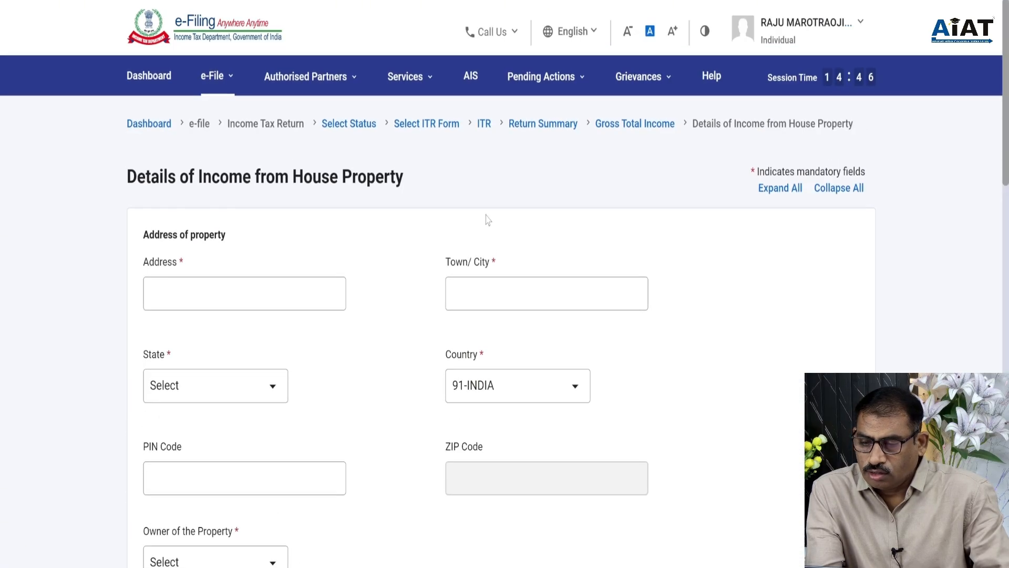
scroll(486, 219, "down", 10)
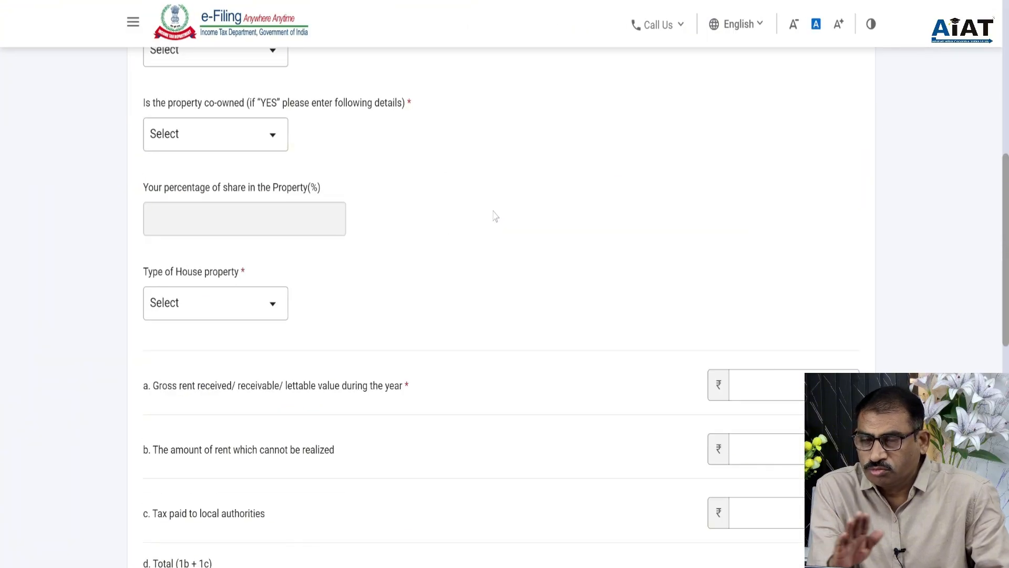
scroll(494, 217, "down", 1)
scroll(494, 215, "down", 12)
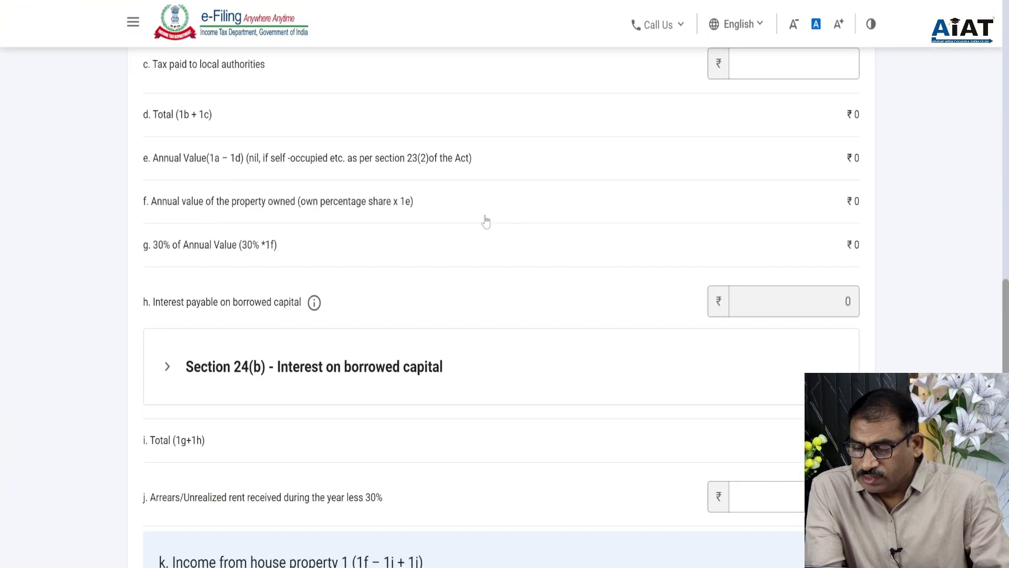
left_click(169, 459)
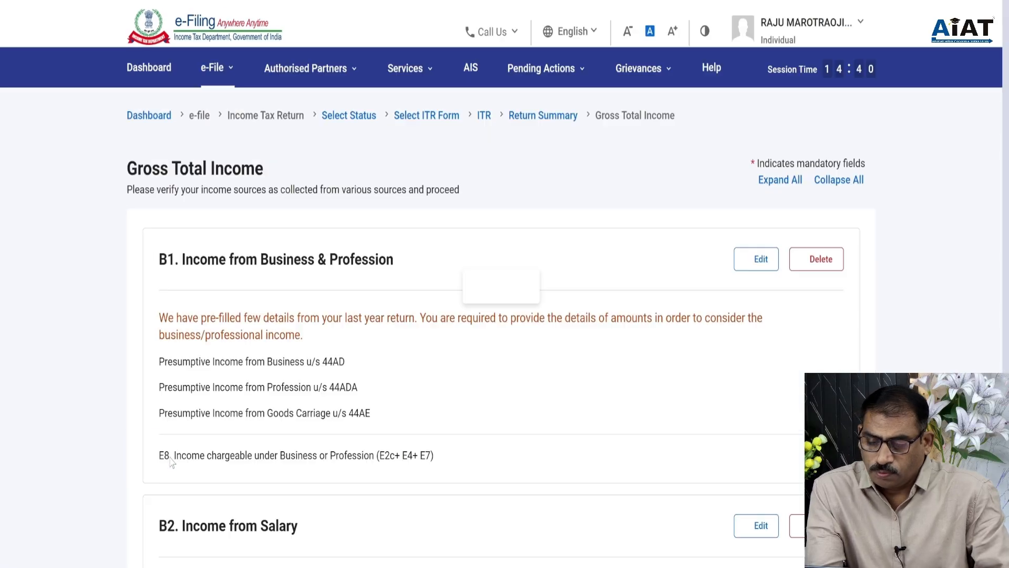
Check the breakup of B4. Income from Other Sources and confirm the Gross Total Income schedule
scroll(371, 382, "down", 10)
scroll(389, 373, "down", 8)
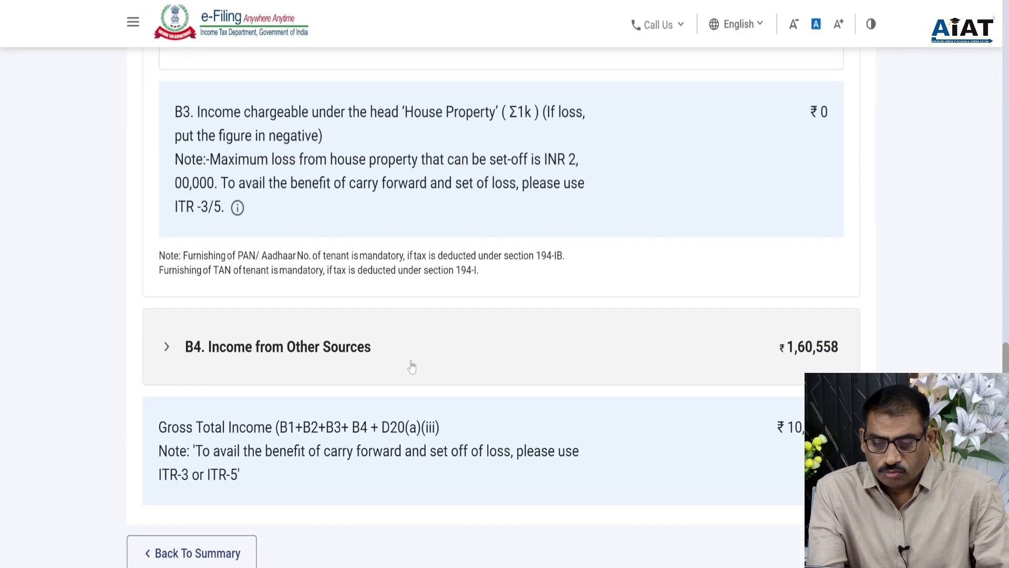
scroll(416, 363, "down", 3)
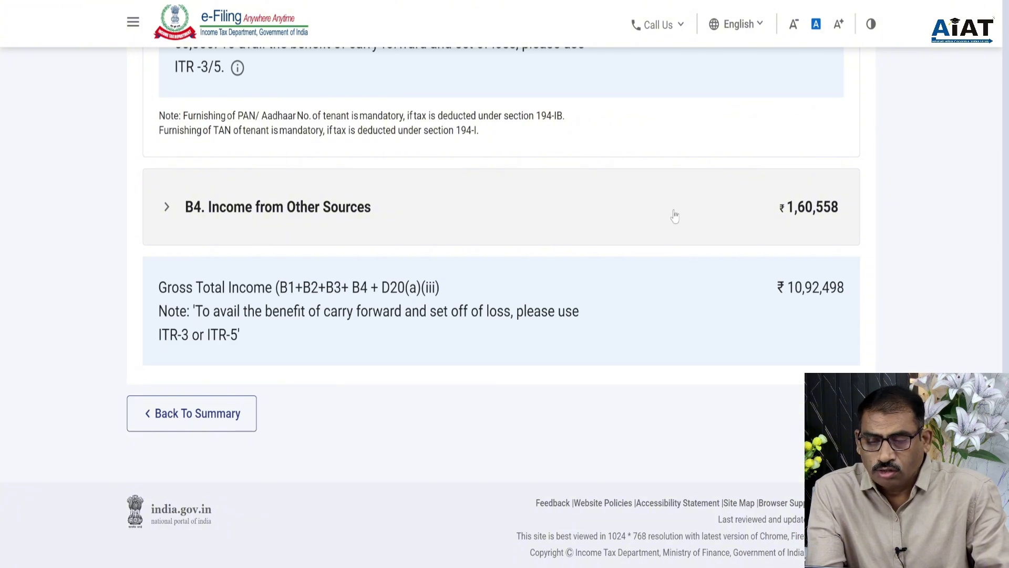
left_click(294, 218)
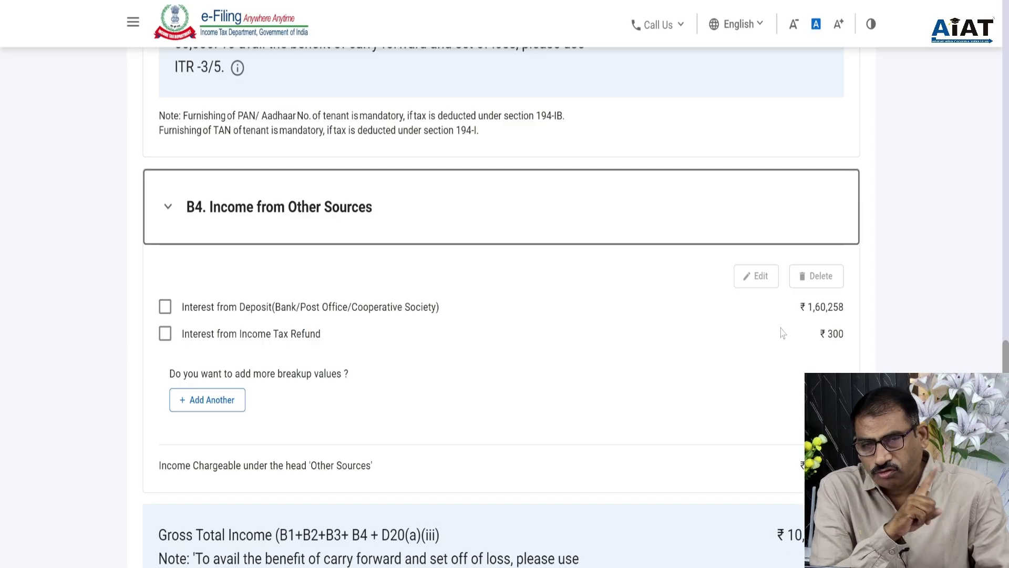
scroll(788, 387, "down", 5)
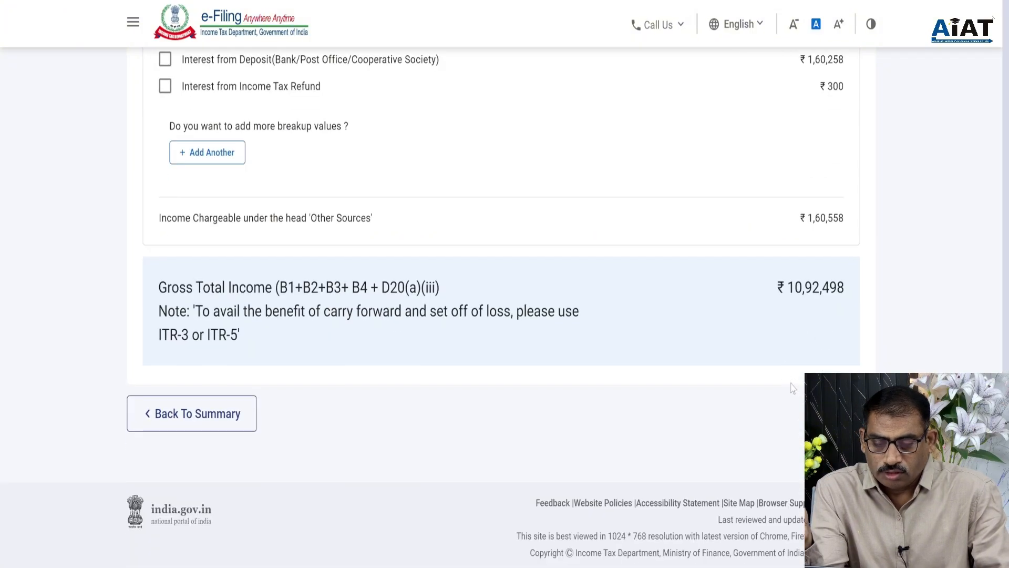
left_click(840, 414)
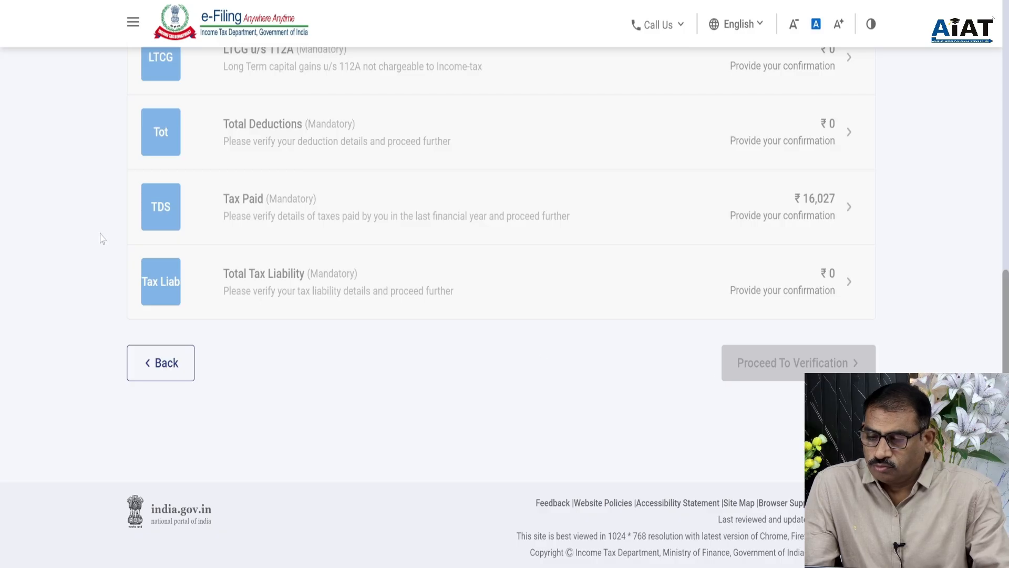
Open the Disclosure Exempt Income schedule and review items E11 to E25 in Financial Particulars of the Business
scroll(104, 232, "up", 3)
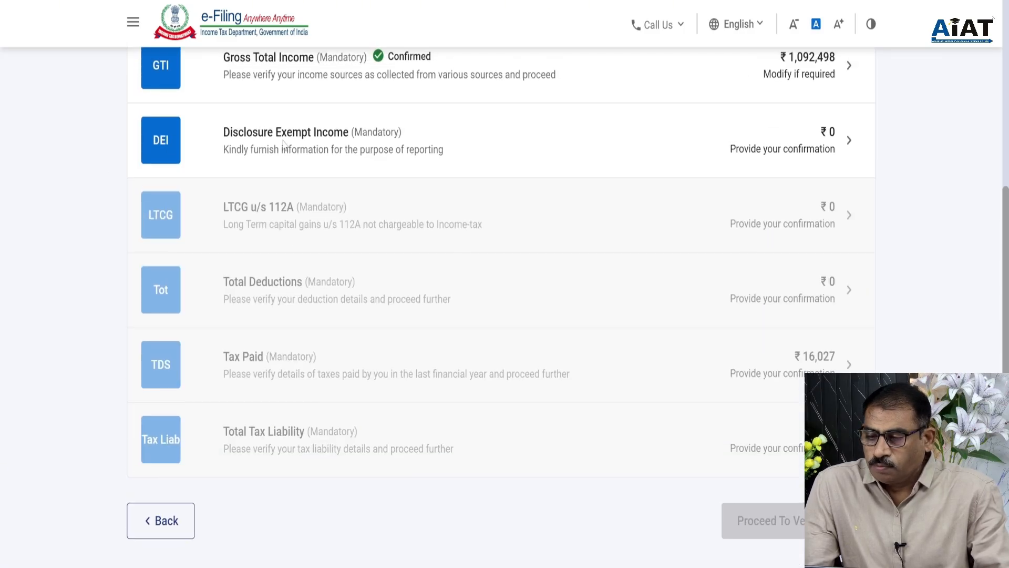
left_click(330, 143)
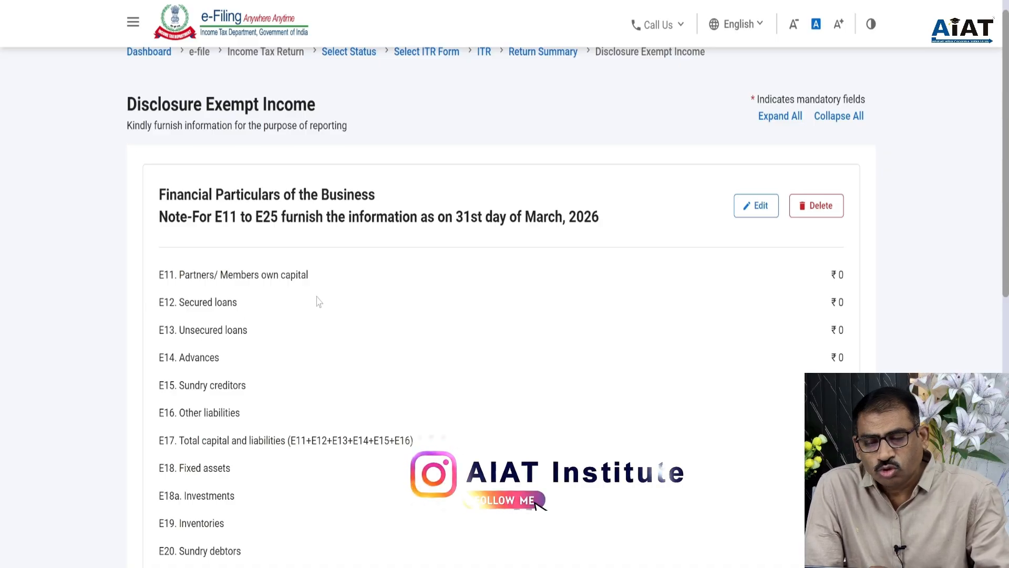
scroll(323, 299, "down", 5)
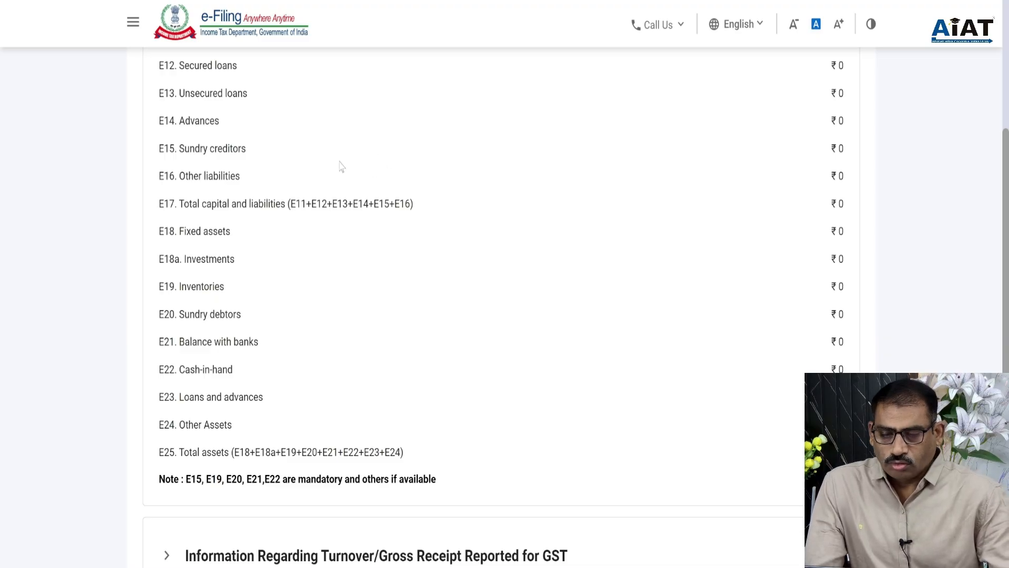
scroll(465, 364, "down", 3)
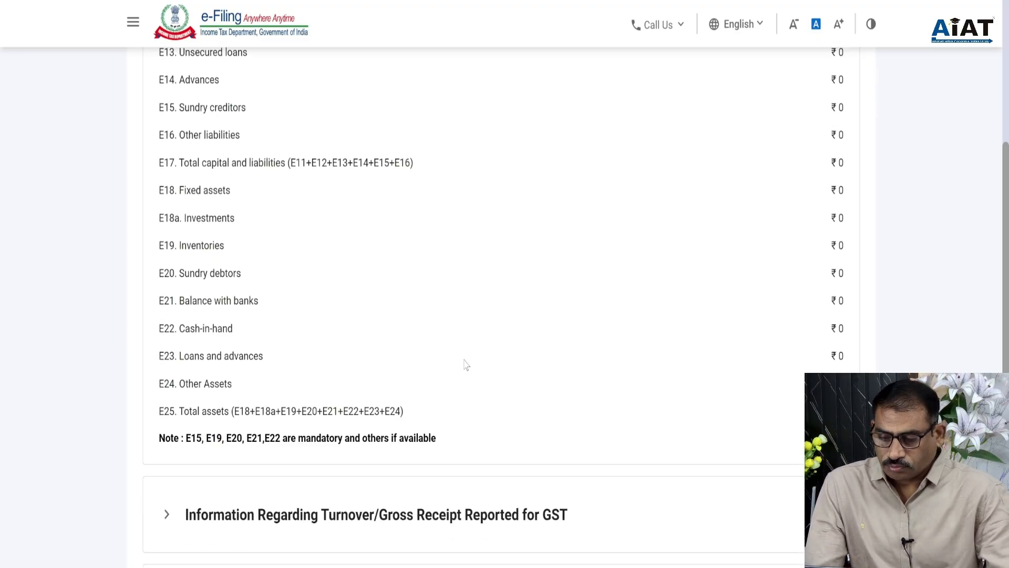
scroll(563, 356, "up", 10)
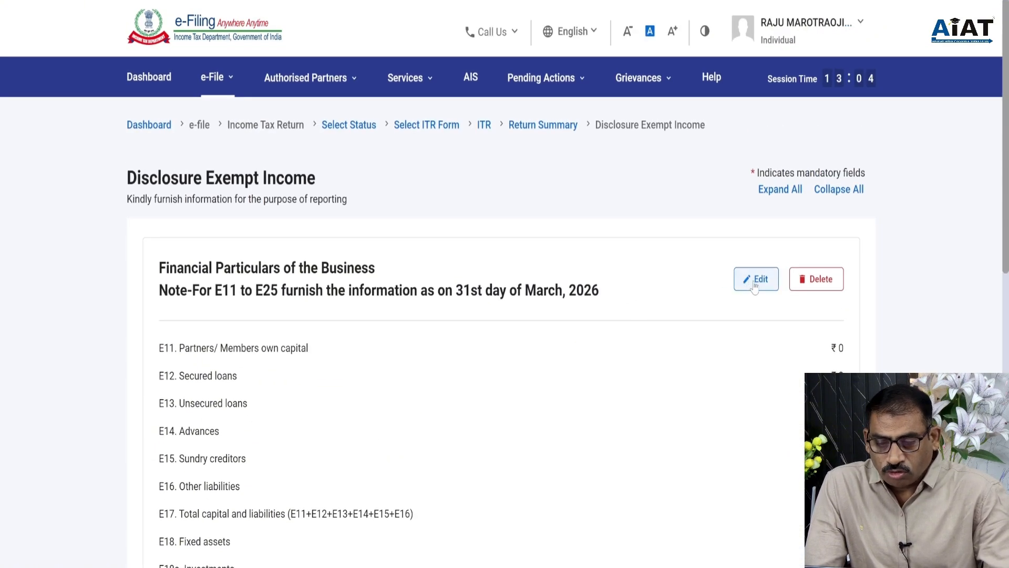
Edit Financial Particulars of the Business and set E15. Sundry creditors to 85400
left_click(755, 280)
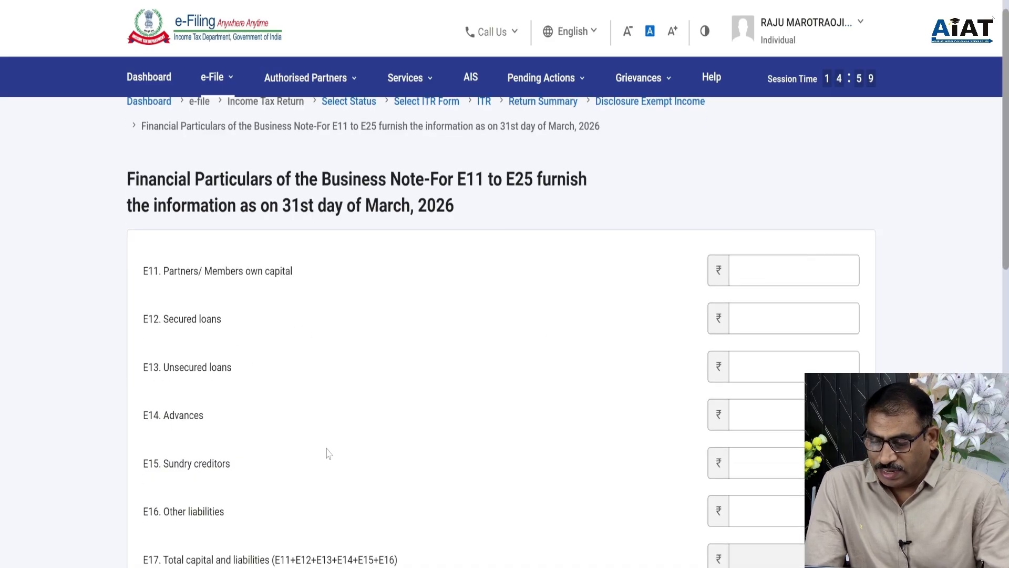
left_click(761, 468)
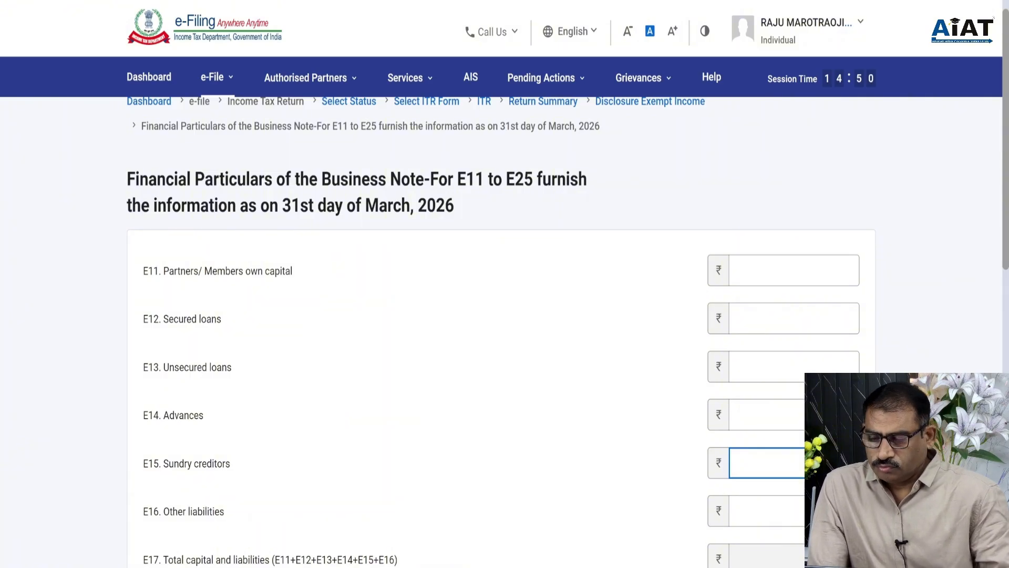
type("85400")
Set E19. Inventories to 235670, E20. Sundry debtors to 355600 and E21. Balance with banks to 23570
scroll(803, 338, "down", 4)
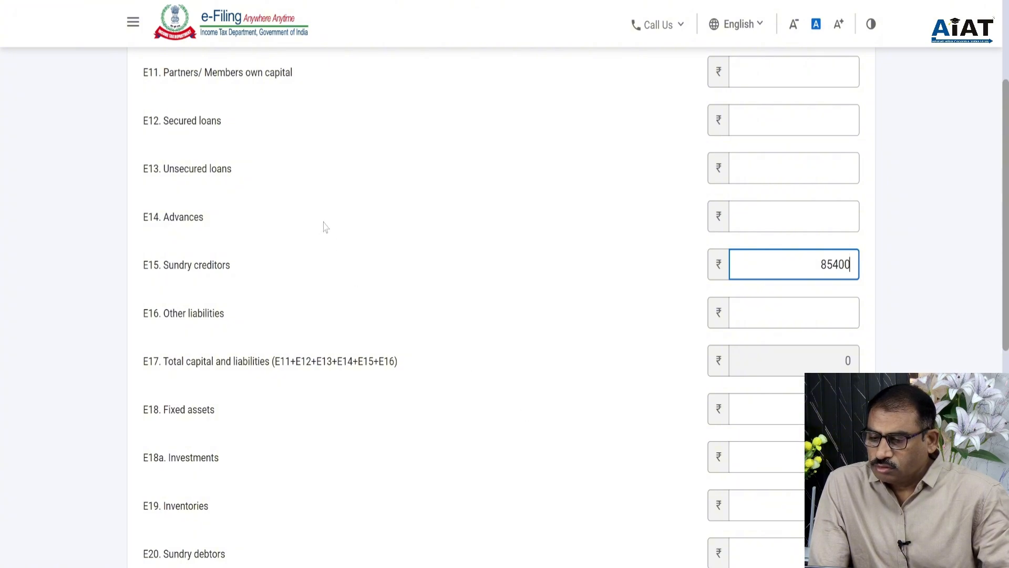
scroll(371, 287, "down", 2)
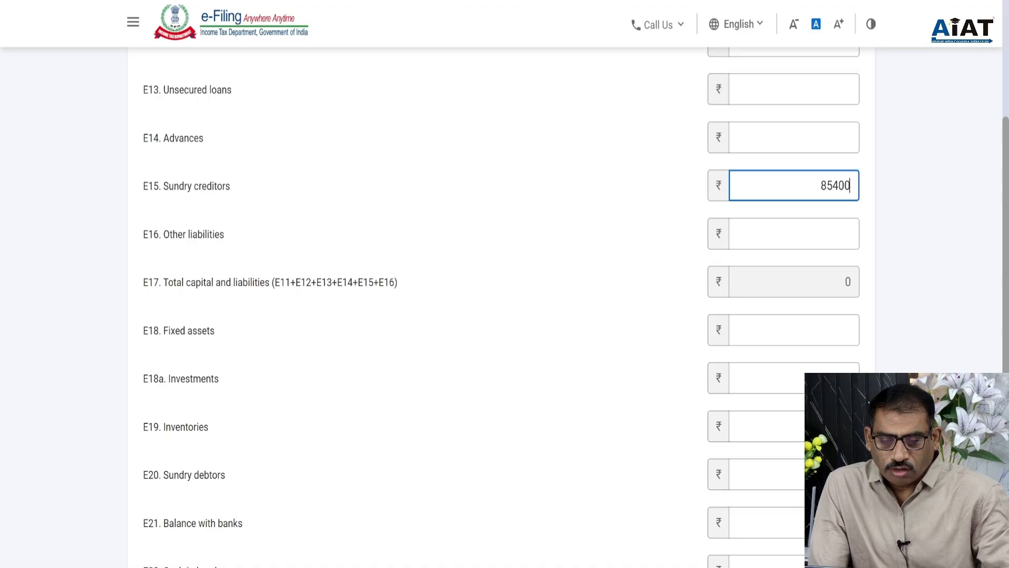
left_click(826, 426)
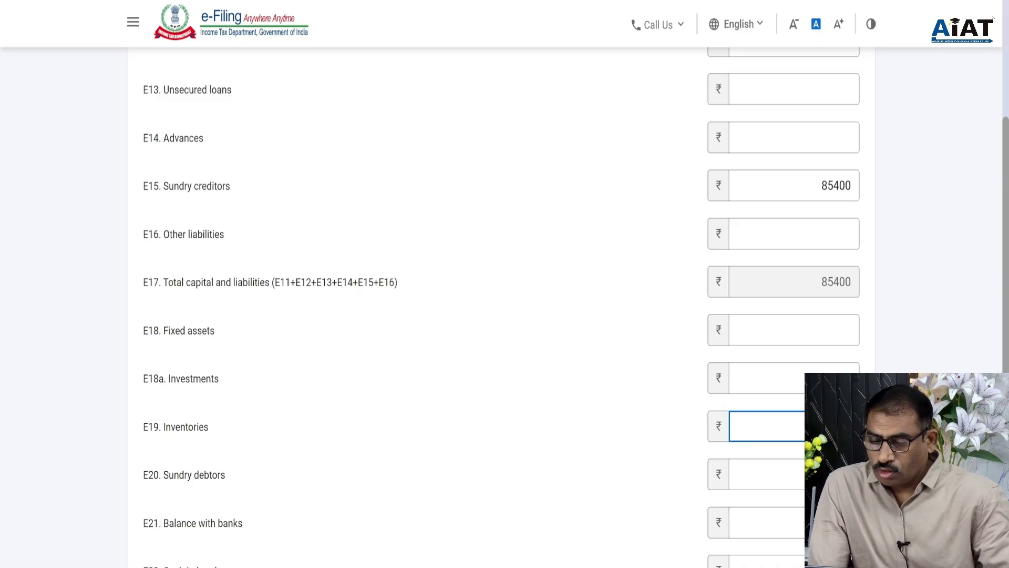
left_click(827, 475)
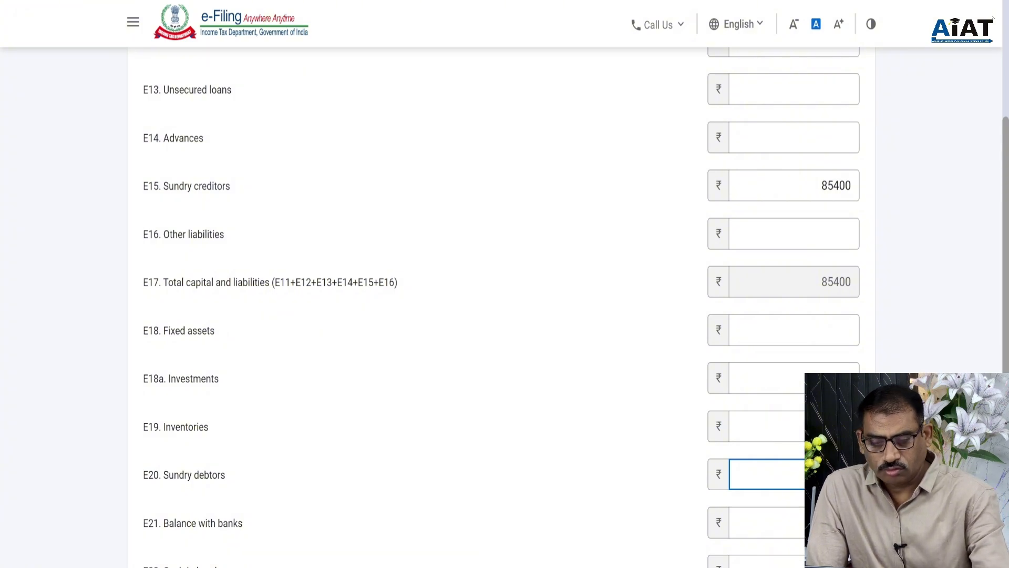
key("Tab")
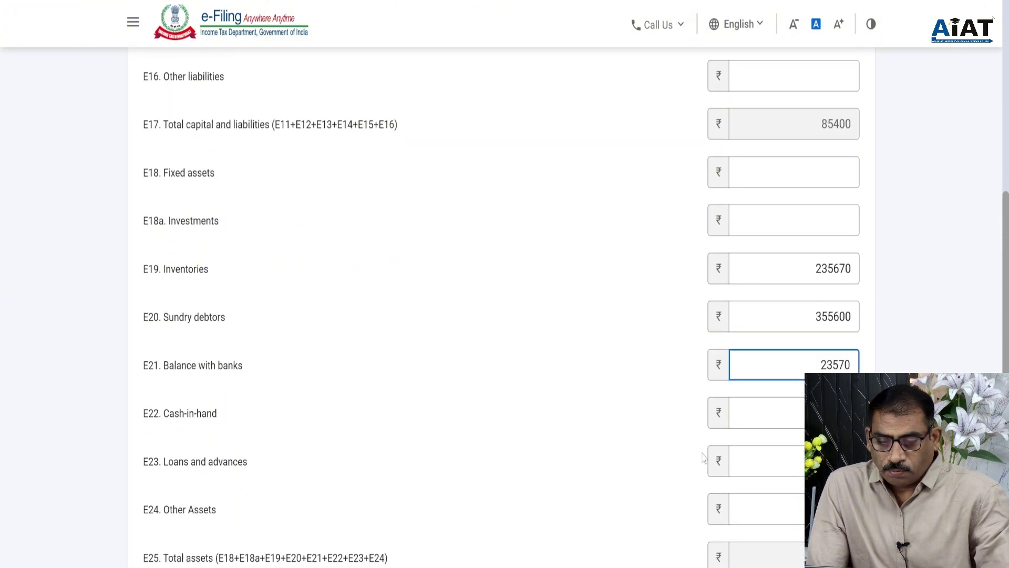
Set E22. Cash-in-hand to 35400 and save the Financial Particulars of the Business
left_click(793, 409)
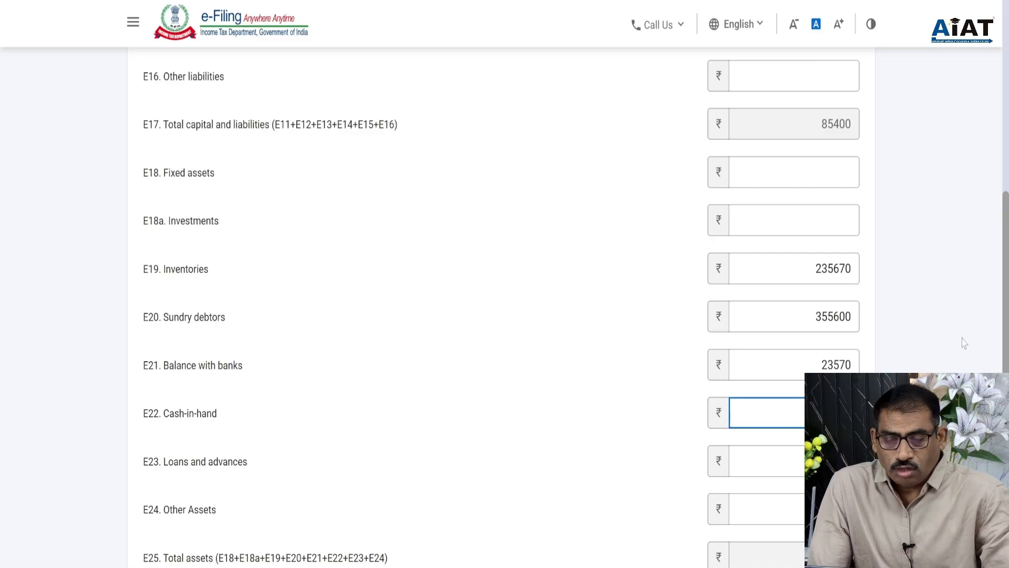
scroll(965, 342, "down", 3)
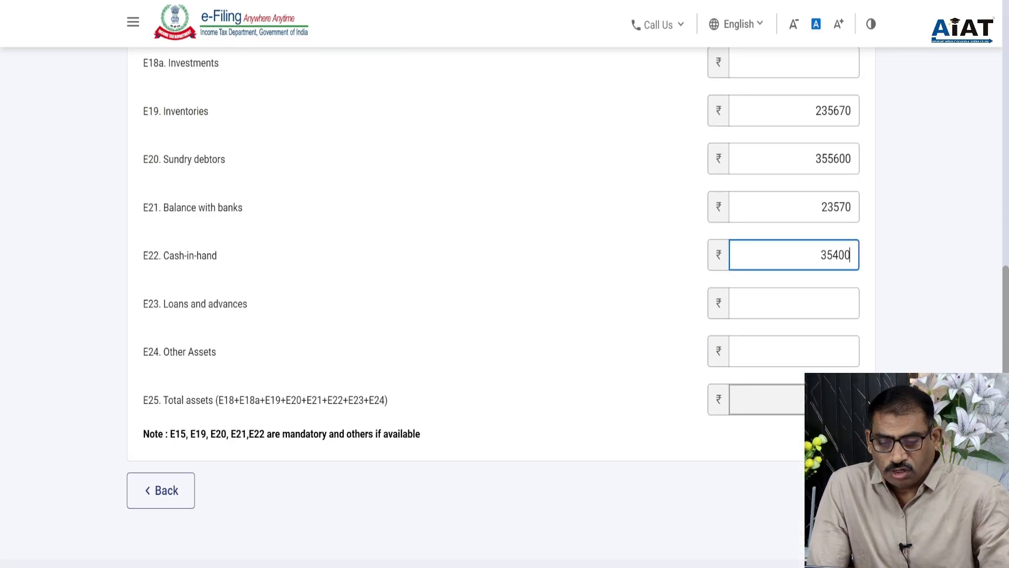
scroll(809, 341, "up", 10)
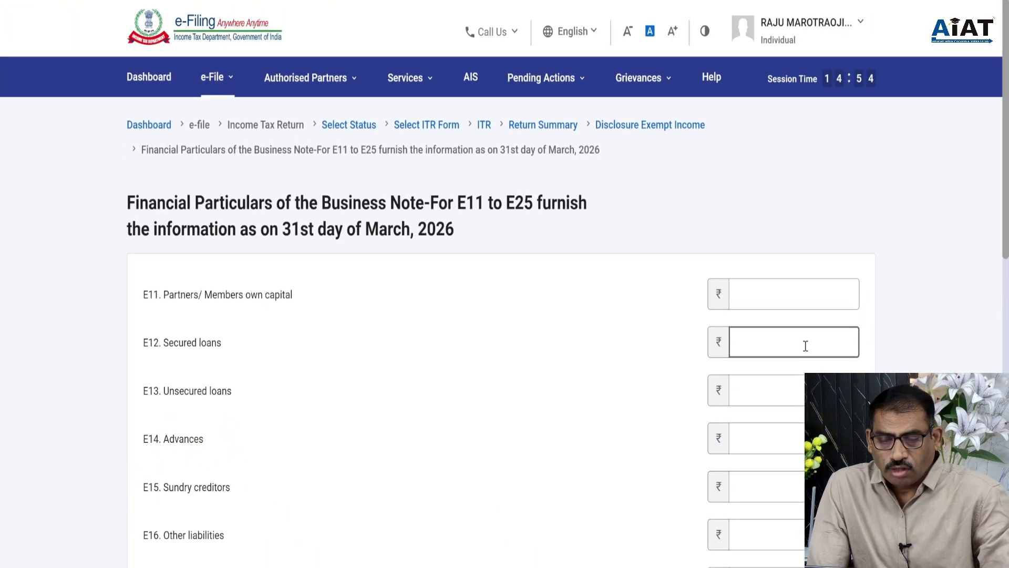
scroll(799, 324, "down", 10)
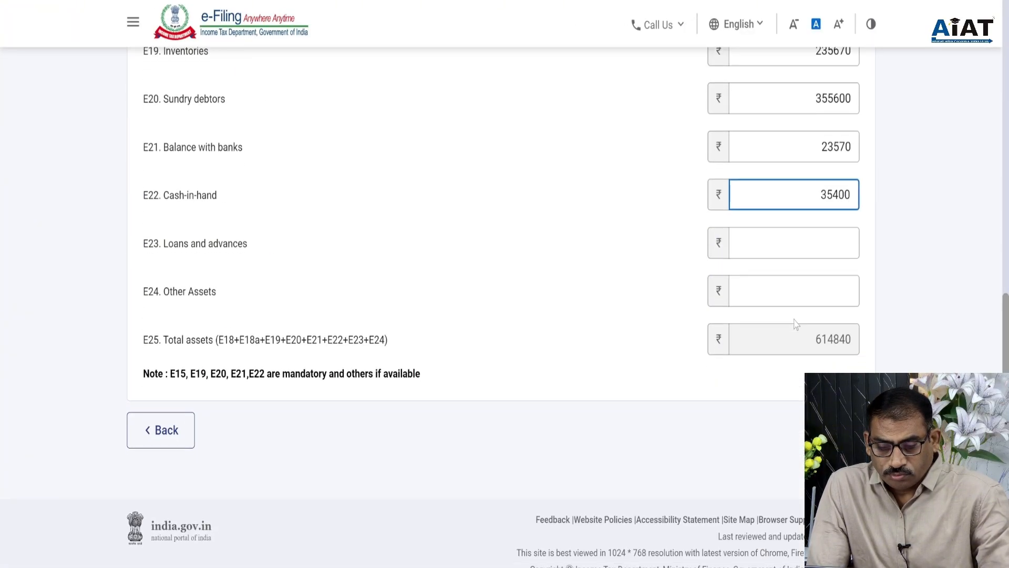
scroll(796, 324, "down", 1)
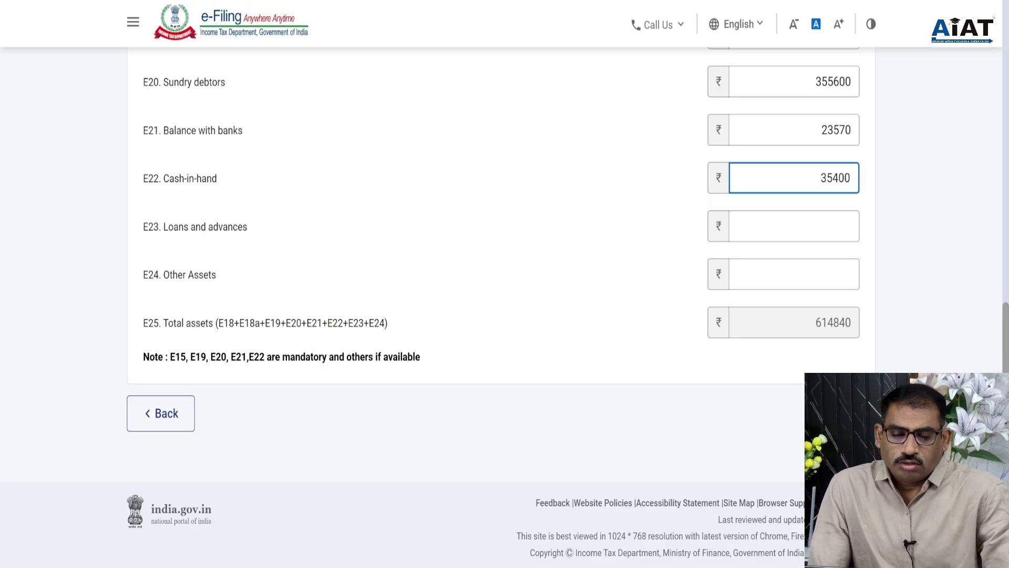
left_click(841, 413)
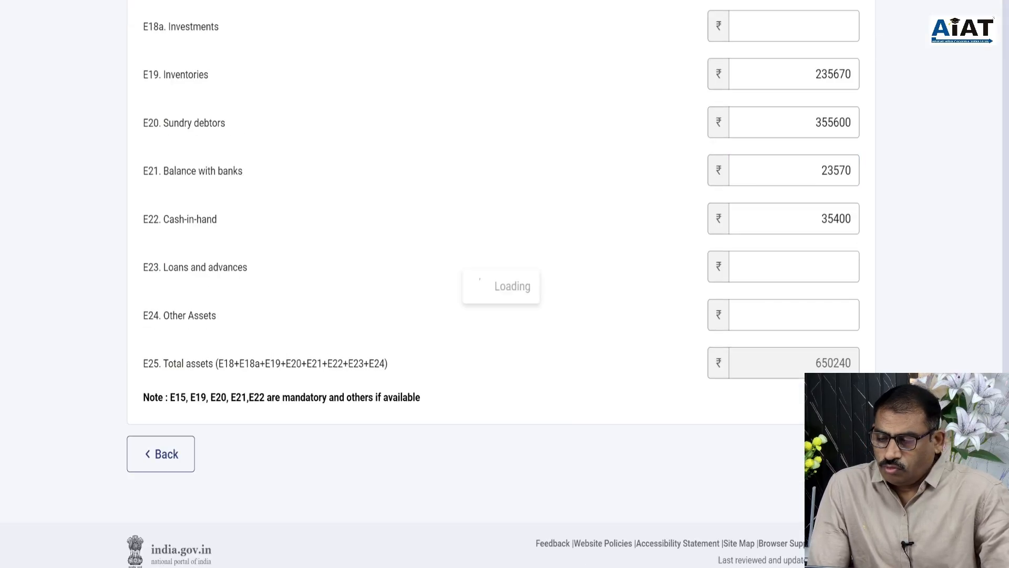
Check the GSTIN entry's annual value of outward supplies without changing it, and confirm the Disclosure Exempt Income schedule
scroll(520, 300, "up", 15)
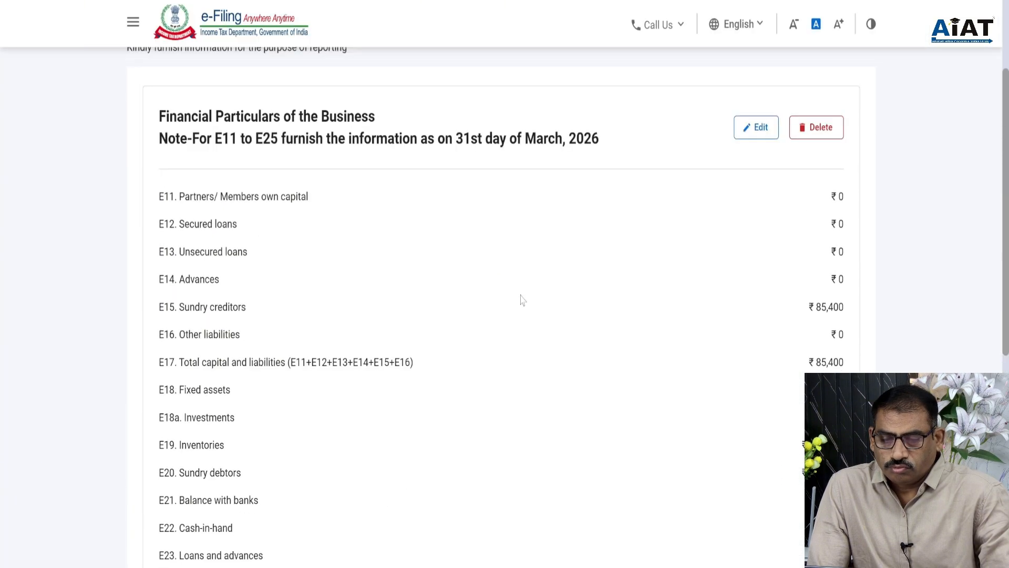
scroll(671, 196, "down", 10)
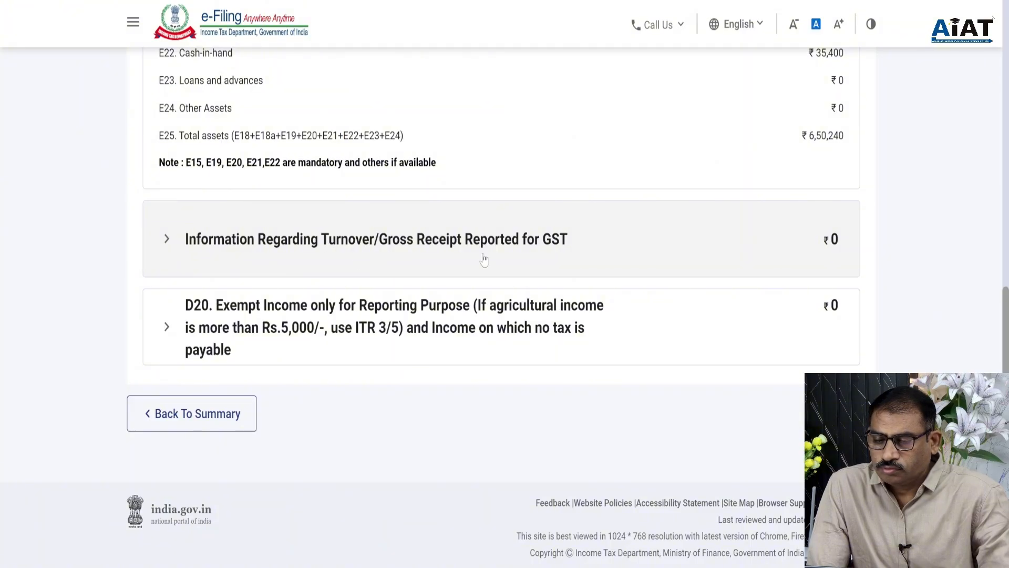
left_click(520, 251)
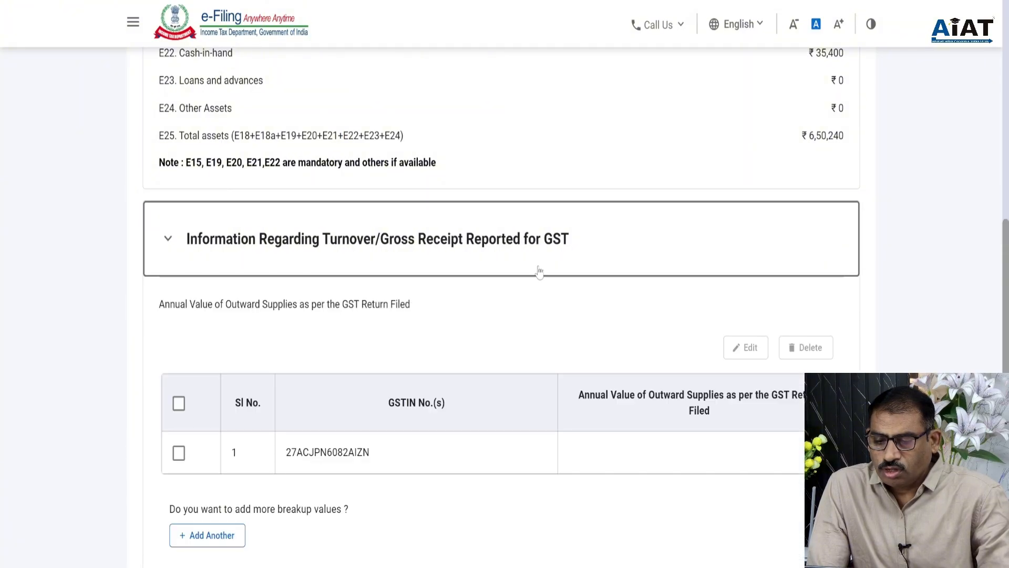
scroll(603, 289, "down", 3)
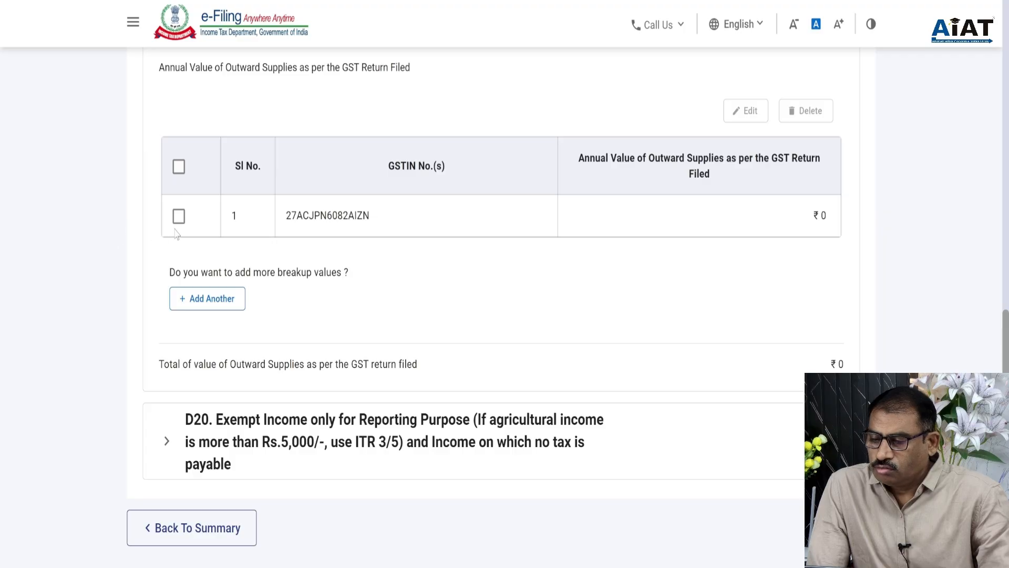
left_click(180, 219)
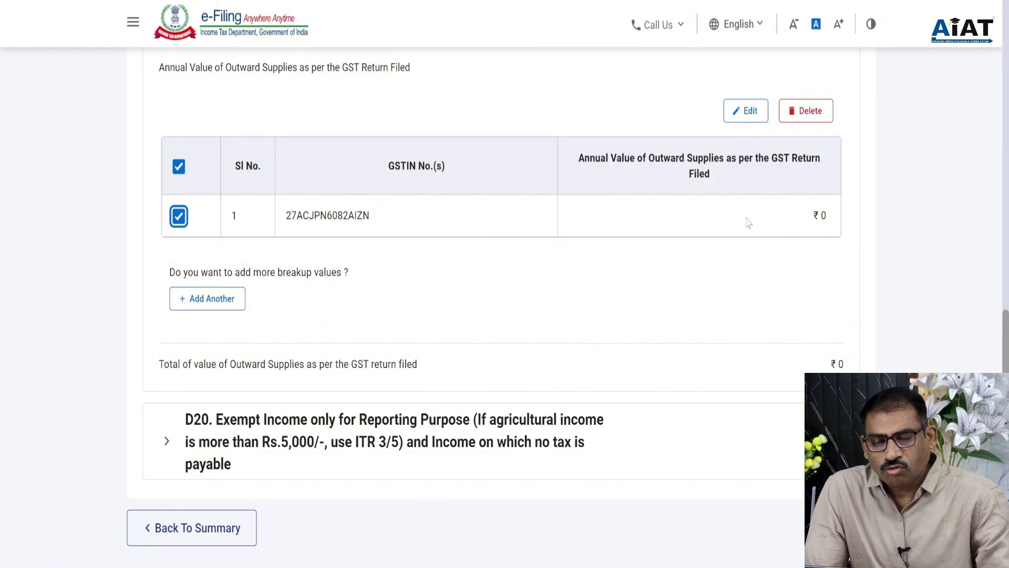
left_click(736, 121)
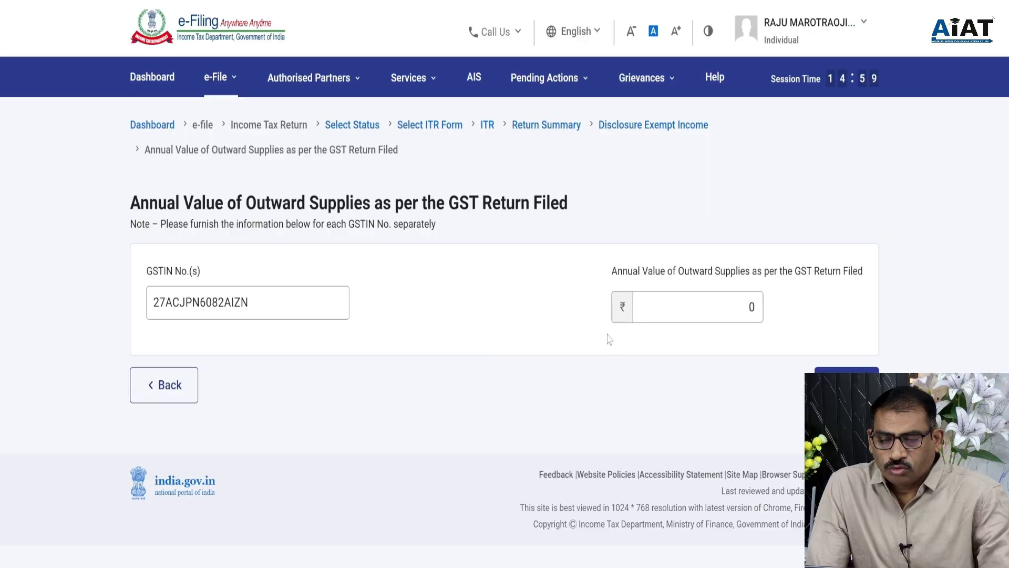
left_click(715, 315)
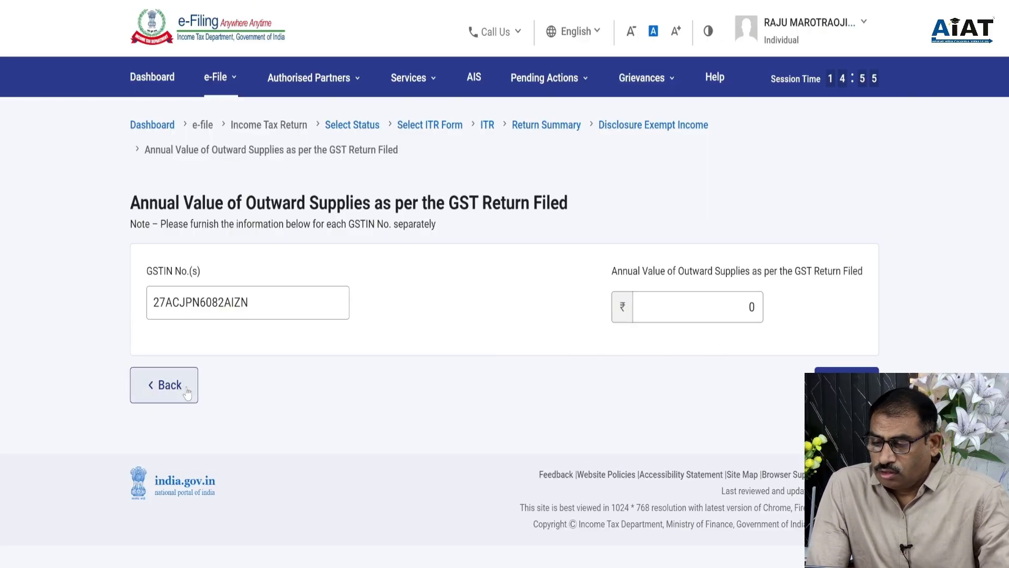
left_click(170, 389)
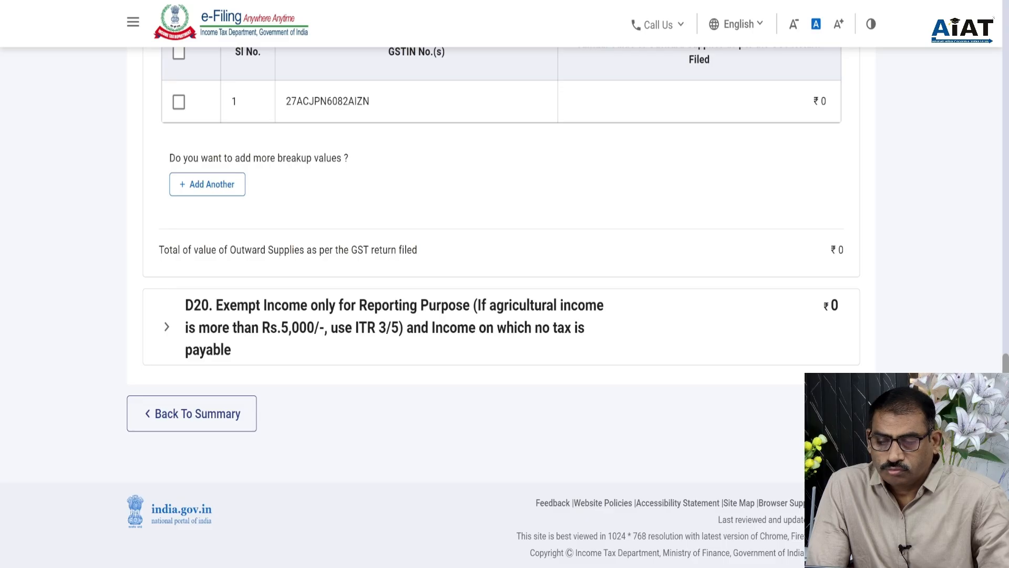
left_click(840, 413)
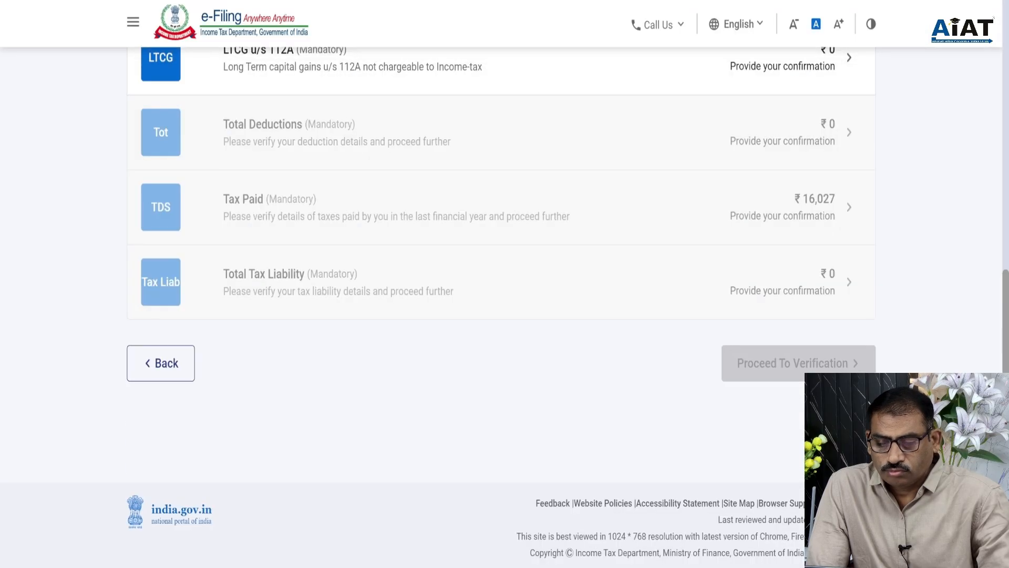
Open the LTCG u/s 112A schedule and confirm it with total sale consideration and cost of acquisition left blank
scroll(344, 201, "up", 5)
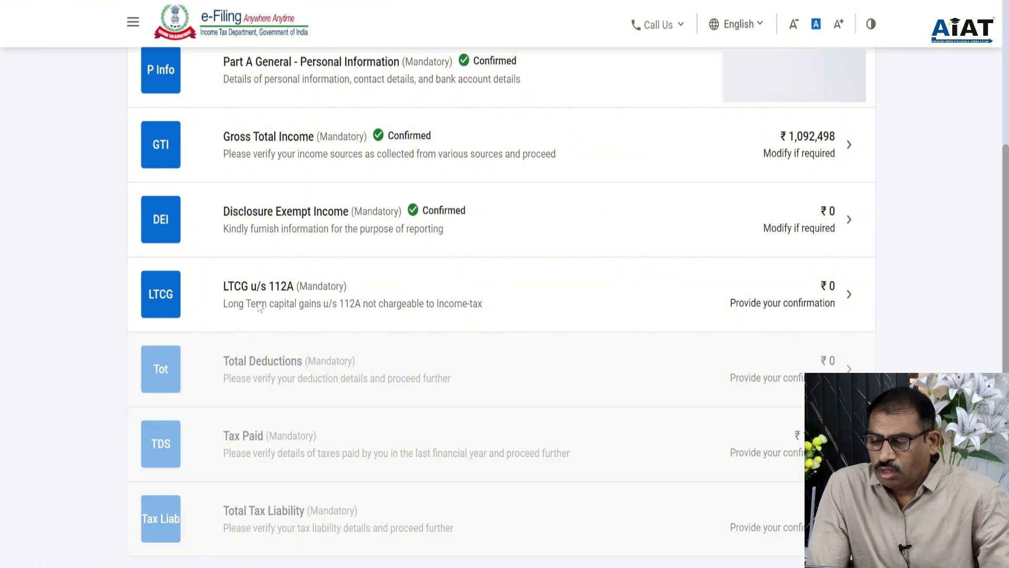
left_click(332, 300)
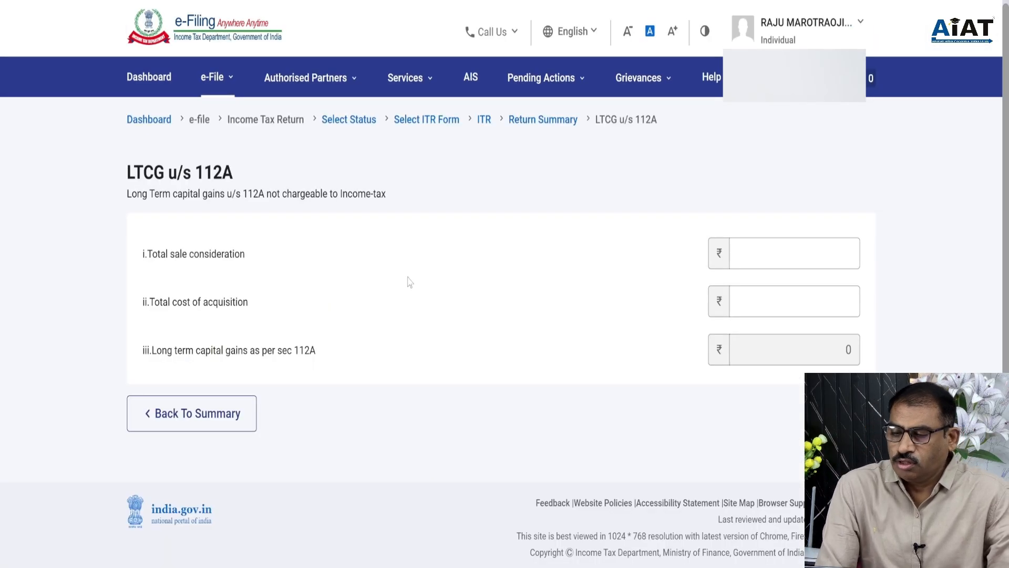
left_click(776, 264)
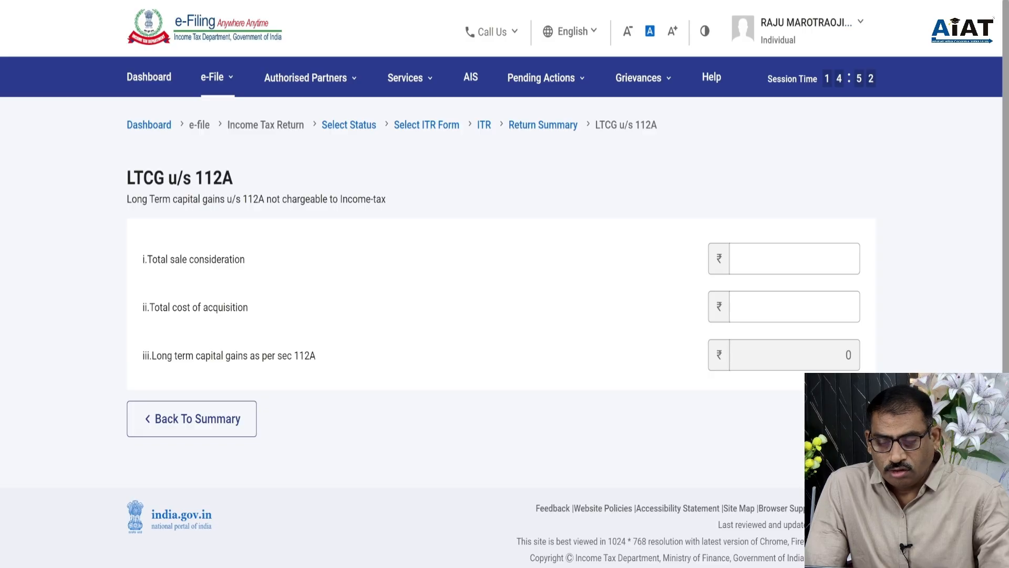
left_click(840, 419)
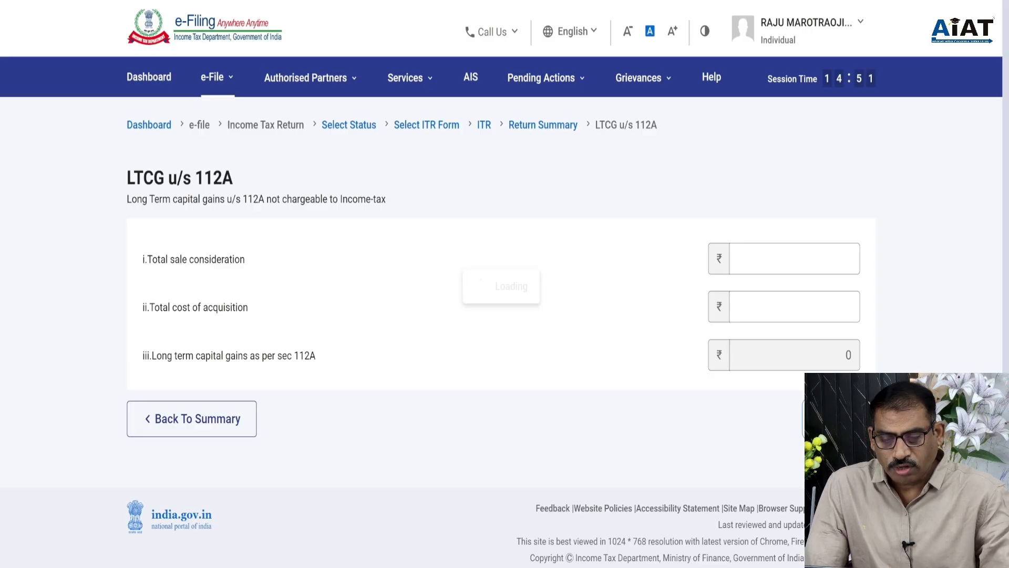
Review the 80CCD(2), 80CCH and other deduction items under Total Deductions, and confirm the schedule without claiming any
scroll(663, 380, "down", 3)
scroll(663, 380, "down", 3)
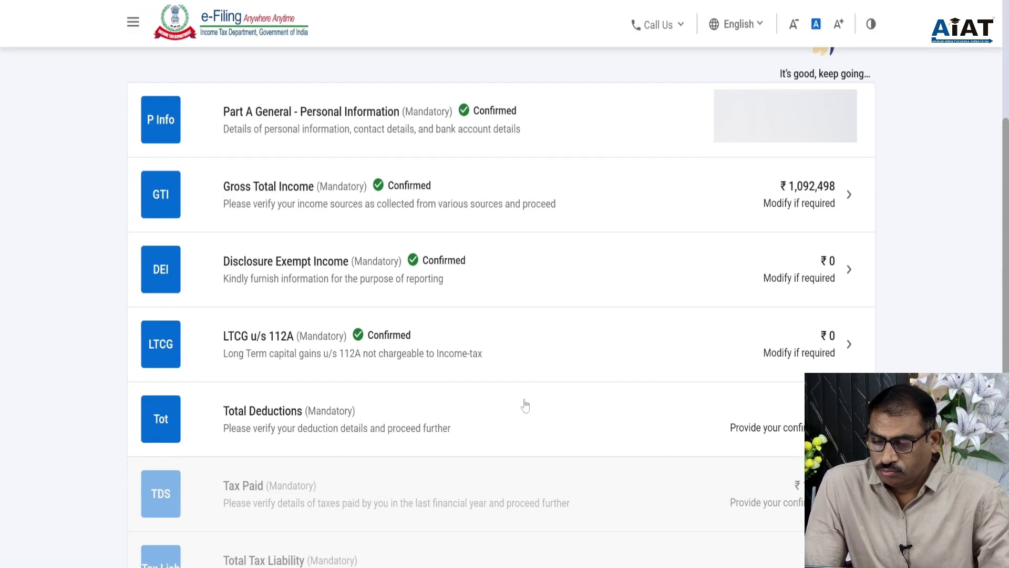
left_click(346, 422)
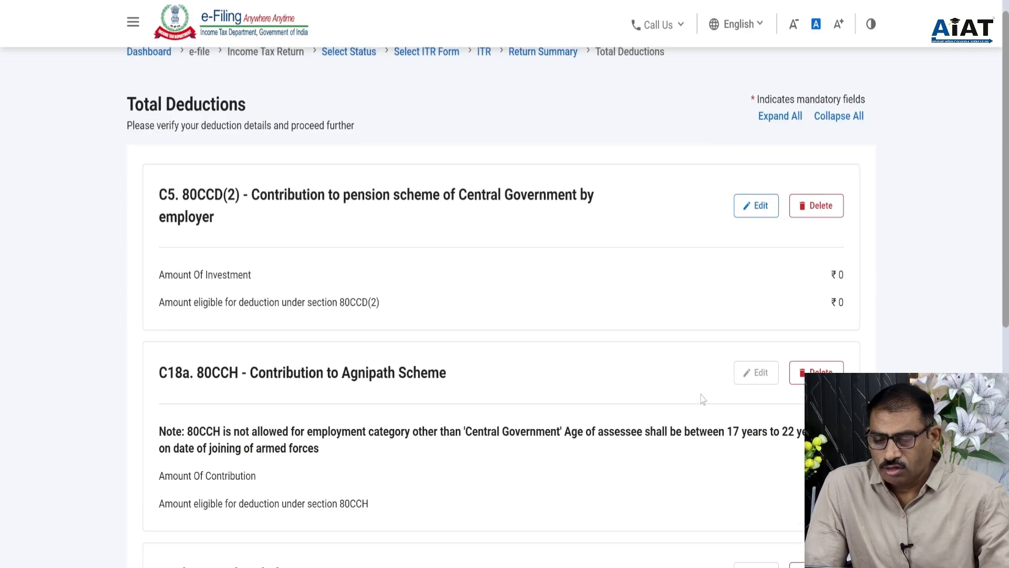
scroll(702, 399, "down", 5)
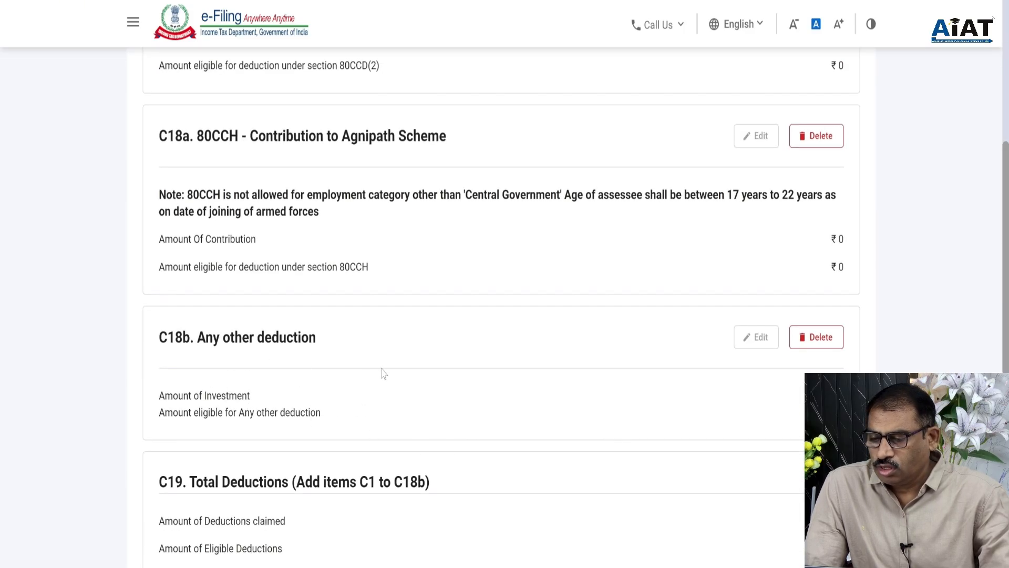
scroll(422, 377, "down", 3)
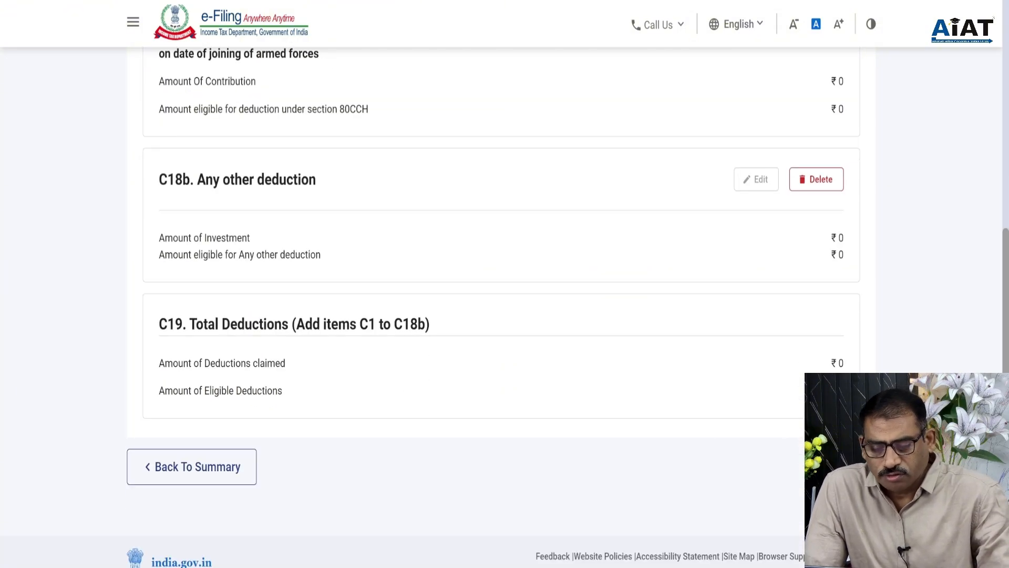
left_click(191, 467)
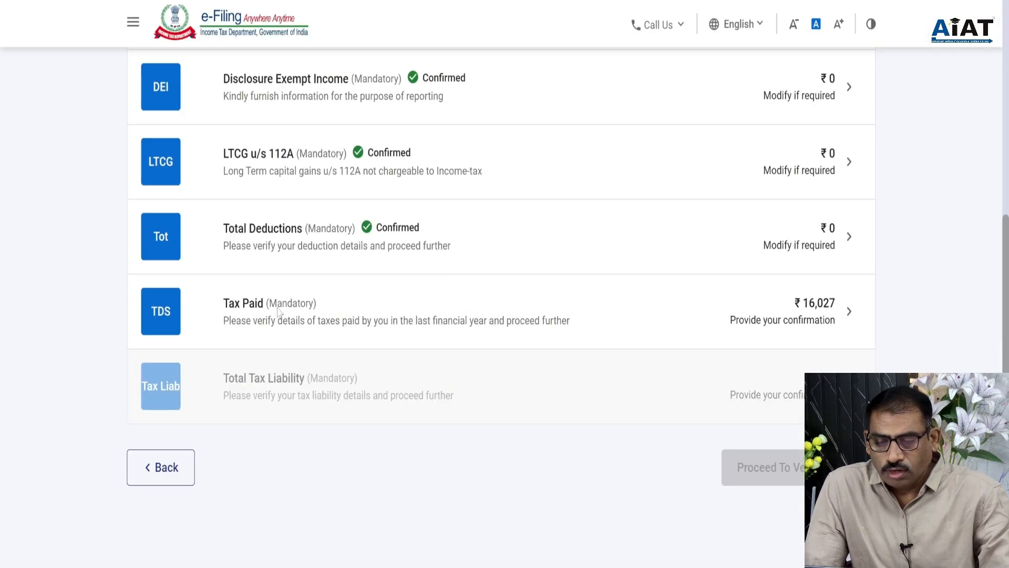
Open the Tax Paid schedule and review Sch TDS1 for salary and the deductor entry in Sch TDS2(i) for other income
left_click(305, 314)
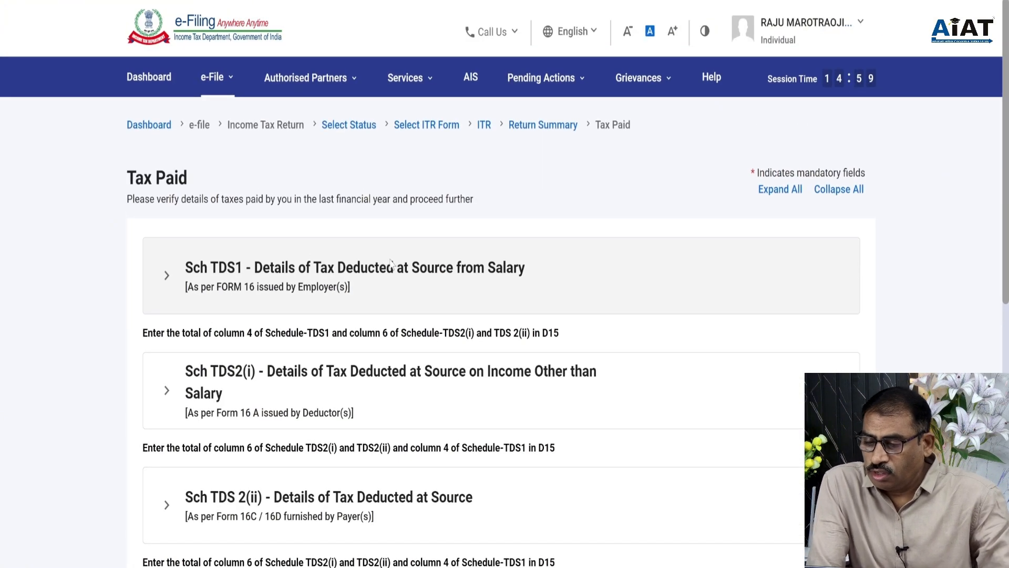
left_click(546, 307)
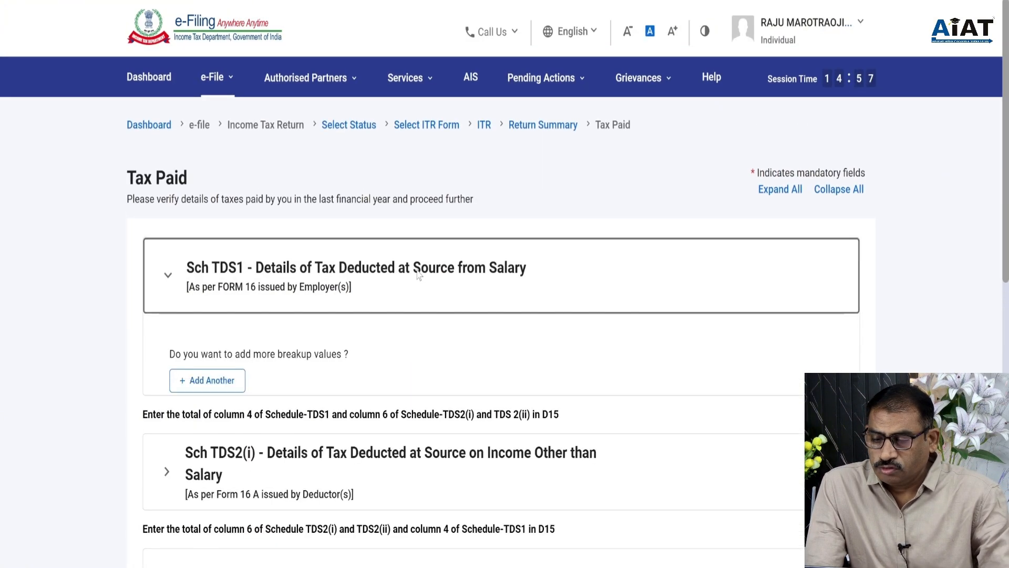
left_click(546, 307)
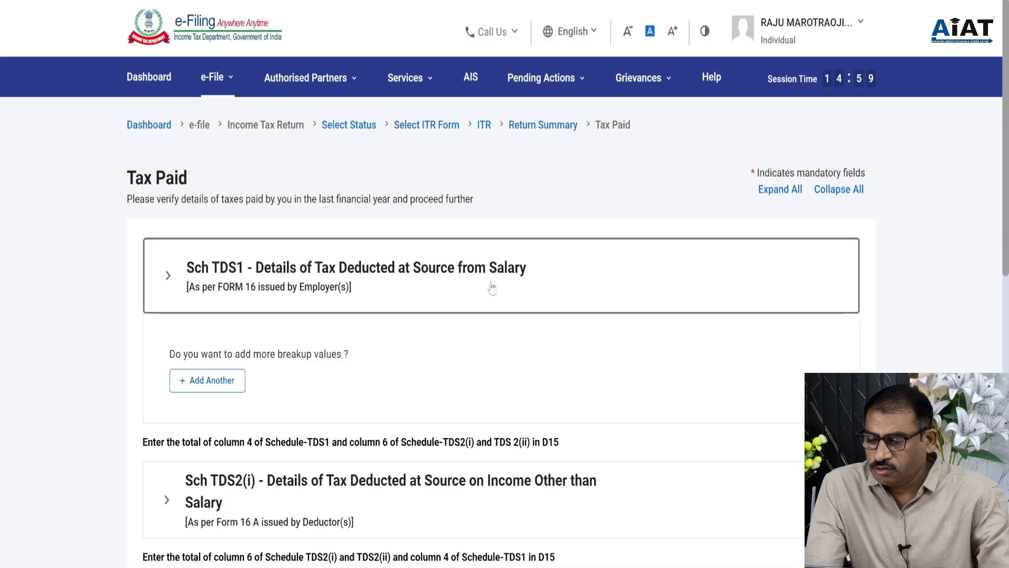
left_click(443, 388)
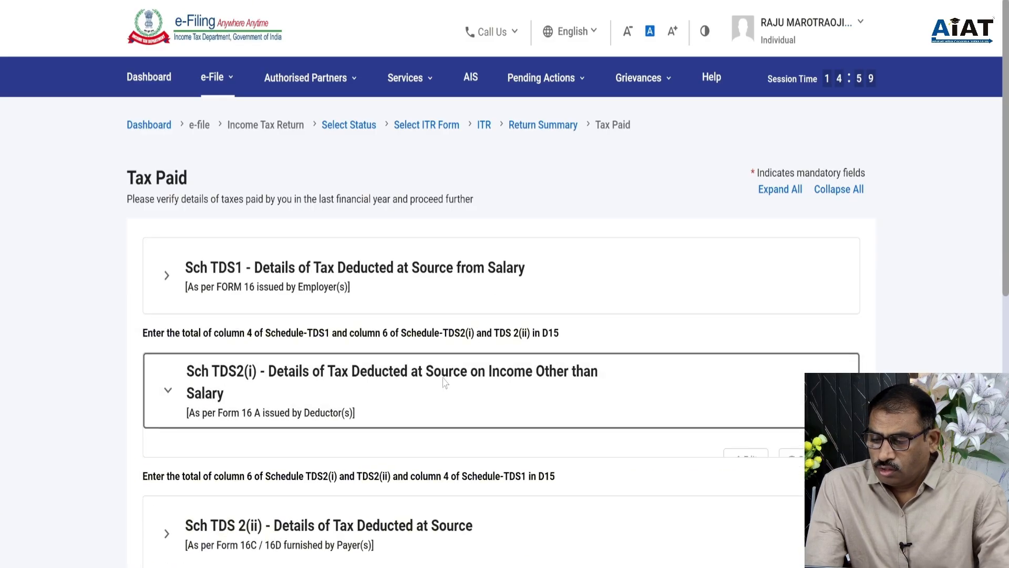
scroll(594, 377, "down", 5)
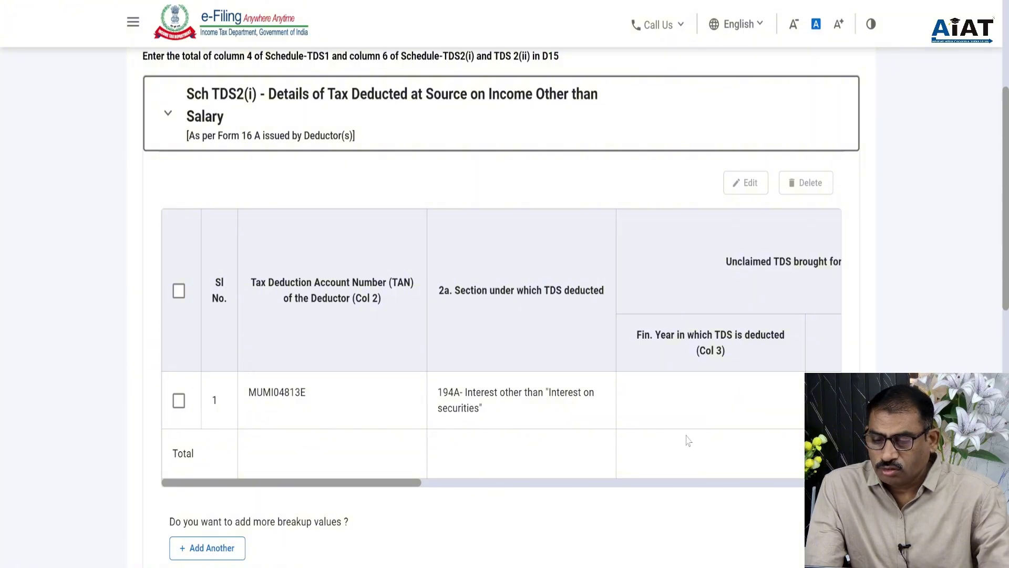
left_click_drag(403, 486, 155, 488)
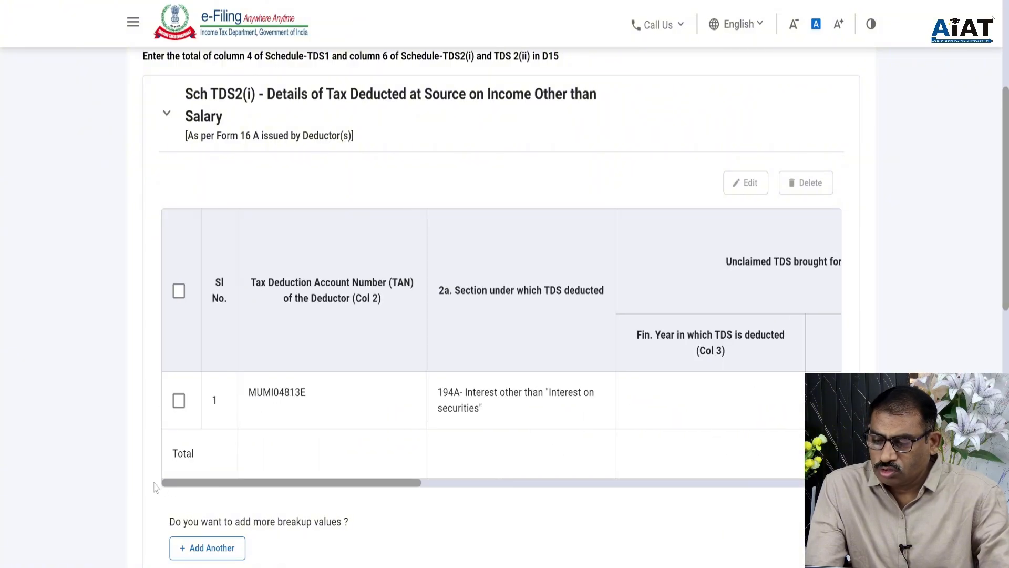
Review Sch TDS 2(ii), Sch TCS and Advance Tax and Self Assessment Tax Payments, and confirm the Tax Paid schedule without adding entries
scroll(451, 348, "down", 3)
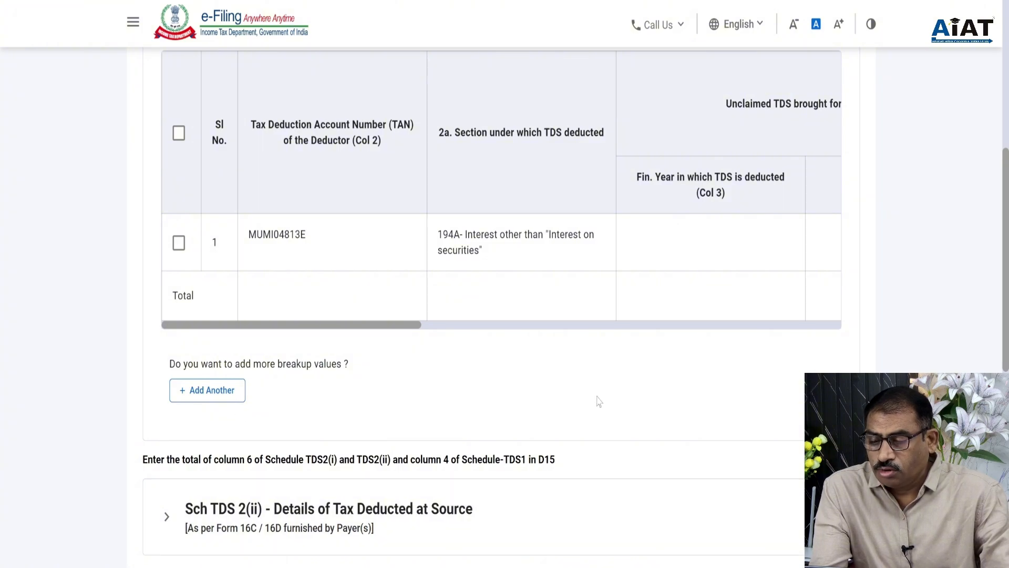
scroll(600, 403, "up", 4)
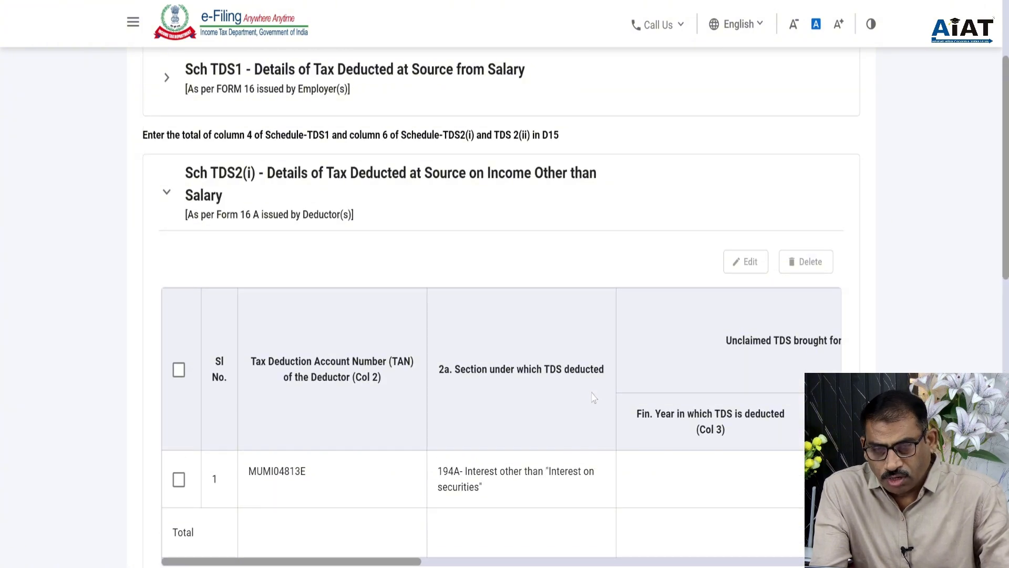
scroll(594, 398, "down", 7)
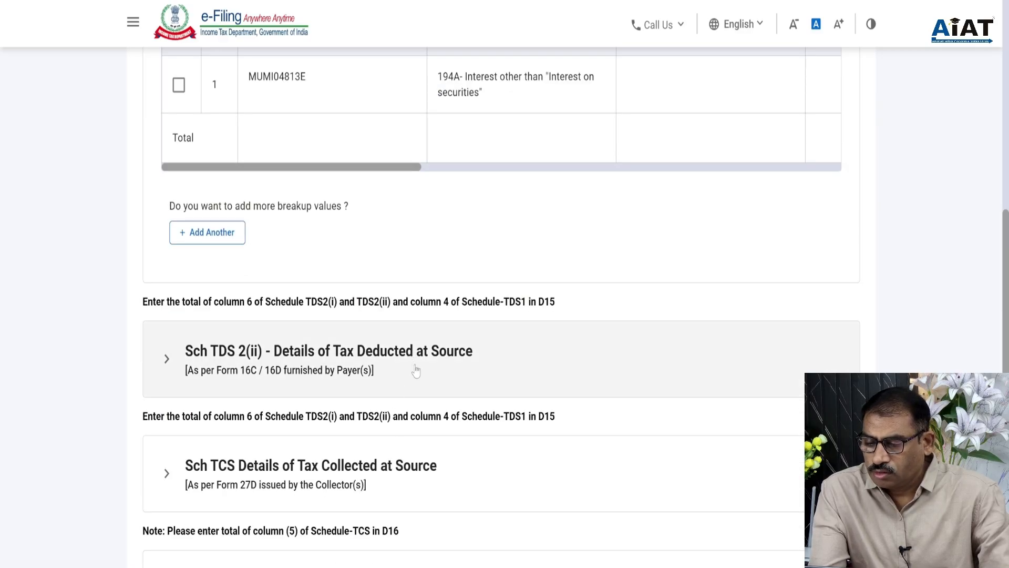
left_click(415, 371)
scroll(504, 378, "down", 2)
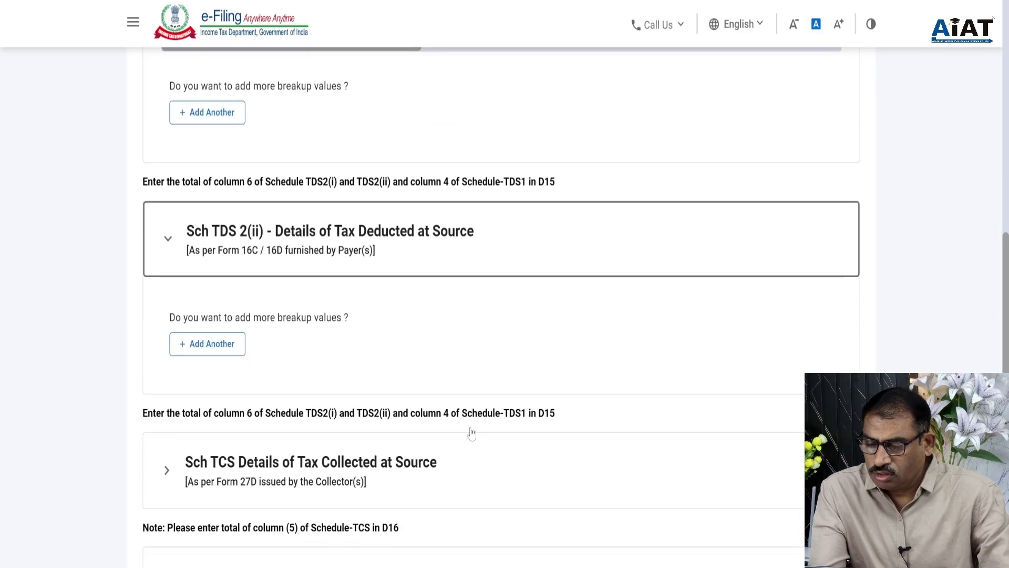
left_click(472, 434)
scroll(496, 435, "down", 1)
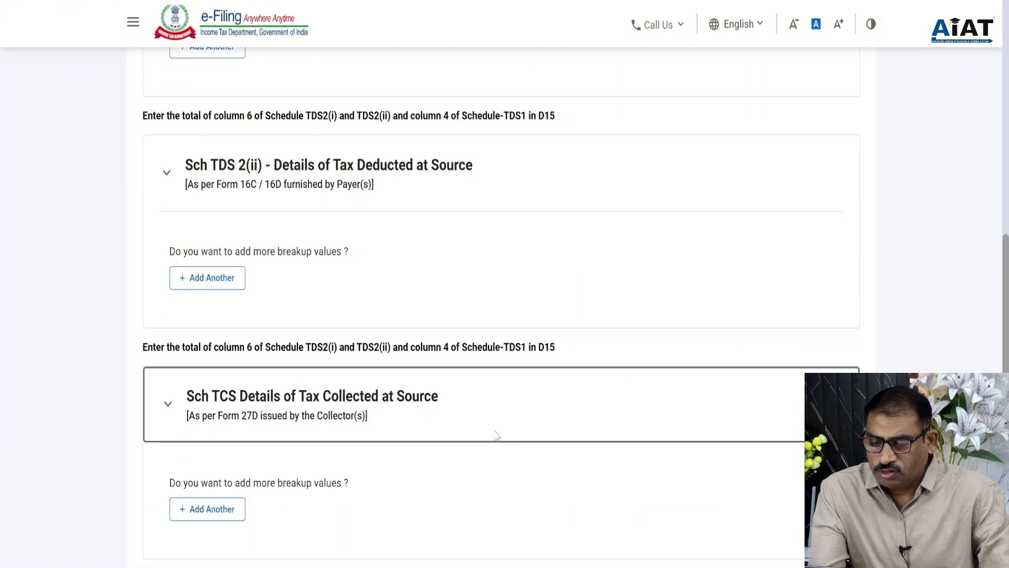
scroll(496, 436, "down", 5)
left_click(370, 367)
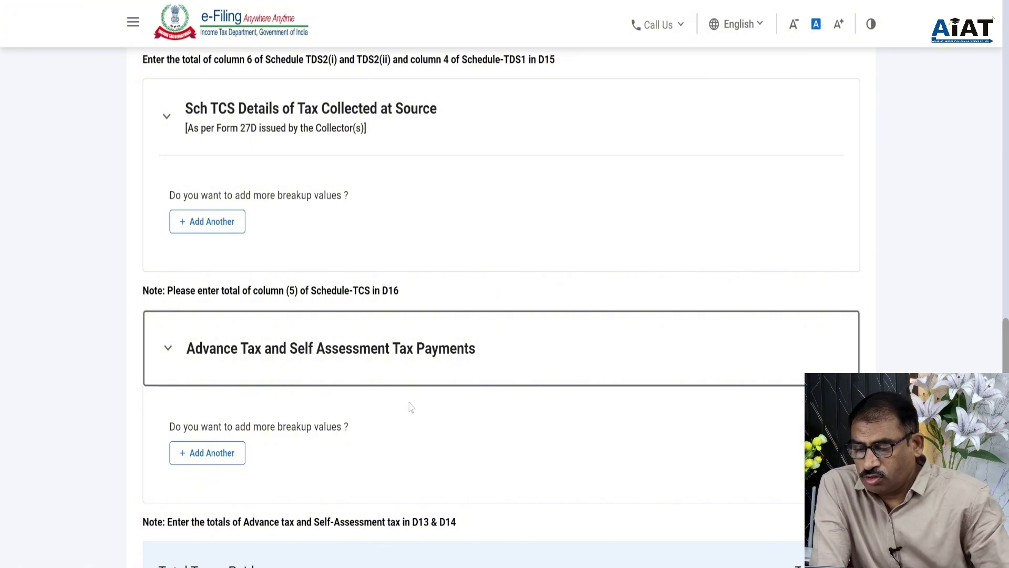
scroll(410, 408, "down", 5)
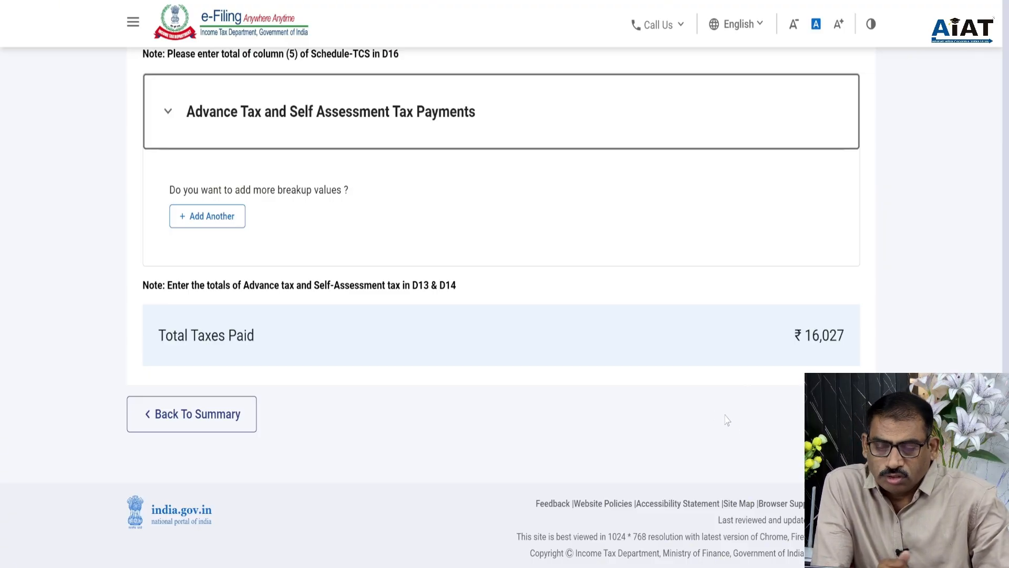
left_click(838, 414)
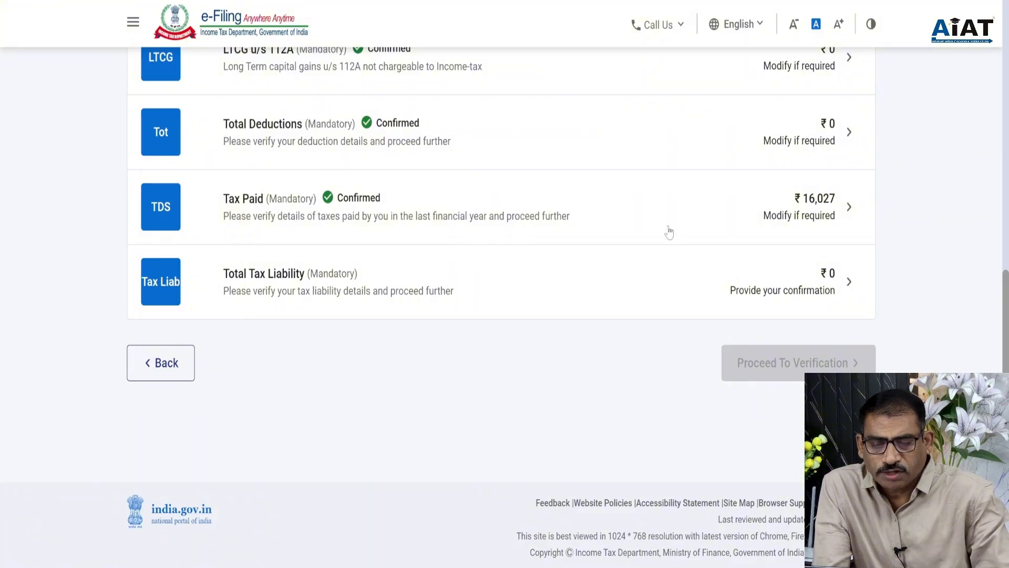
Open Total Tax Liability, examine the slab-wise computation of tax payable on total income and the interest and fee sections, and confirm the schedule
left_click(344, 283)
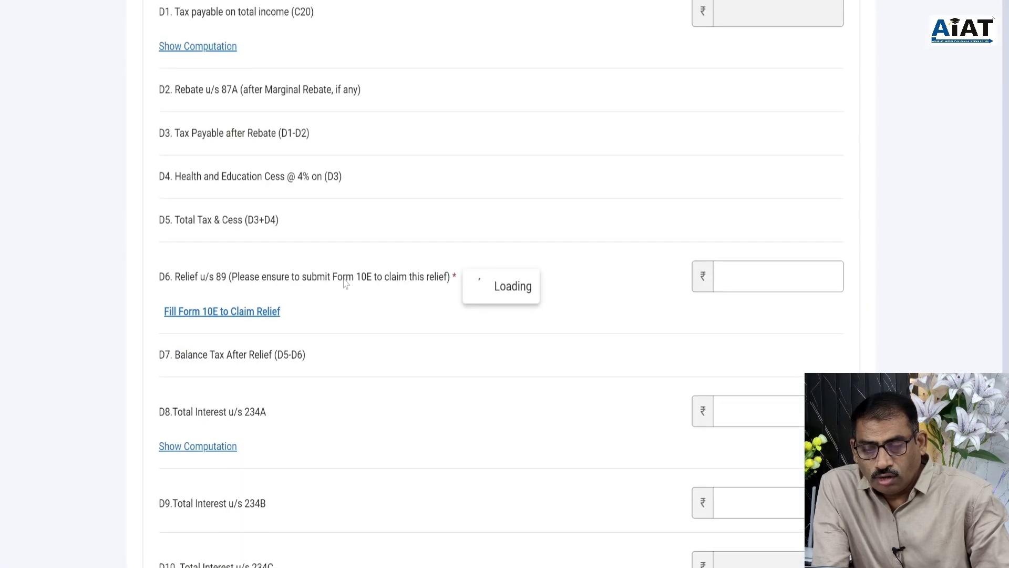
scroll(745, 317, "down", 10)
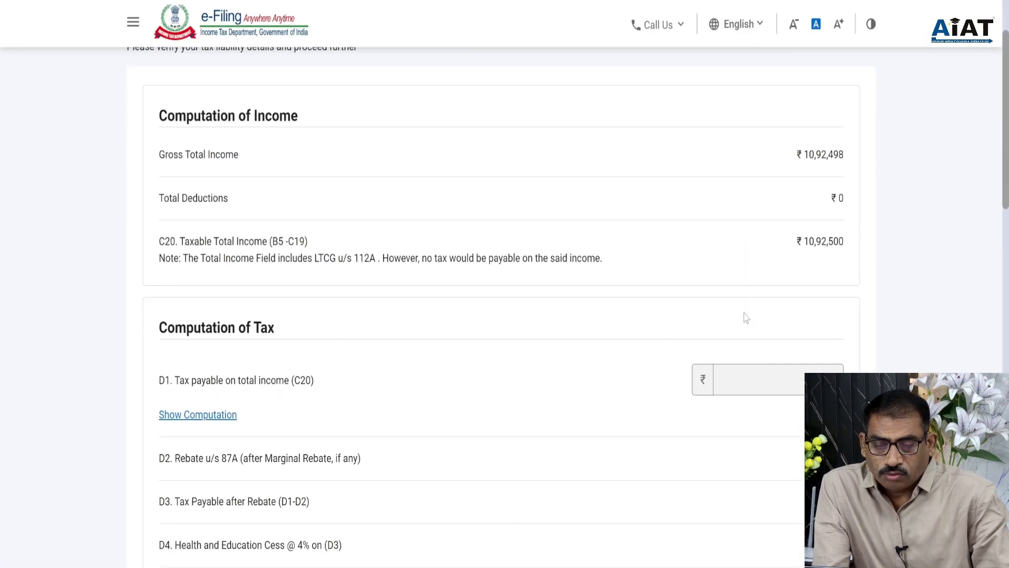
scroll(745, 317, "down", 10)
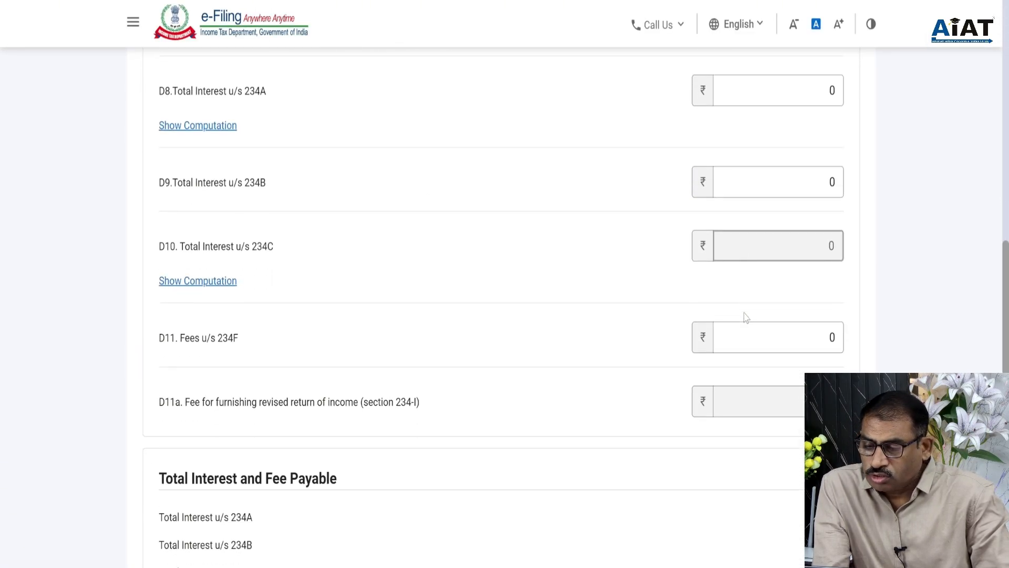
scroll(746, 318, "up", 12)
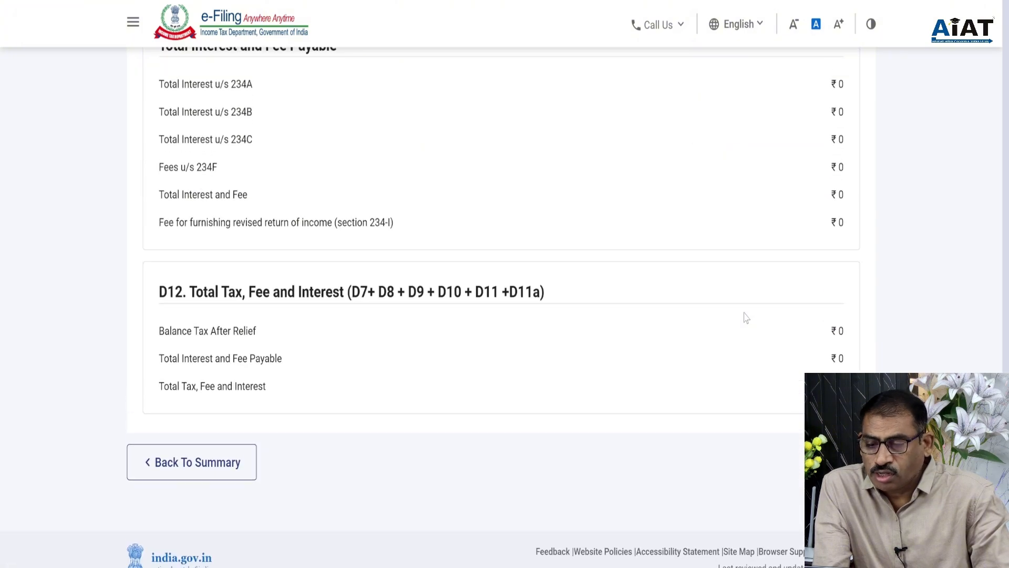
scroll(745, 318, "up", 5)
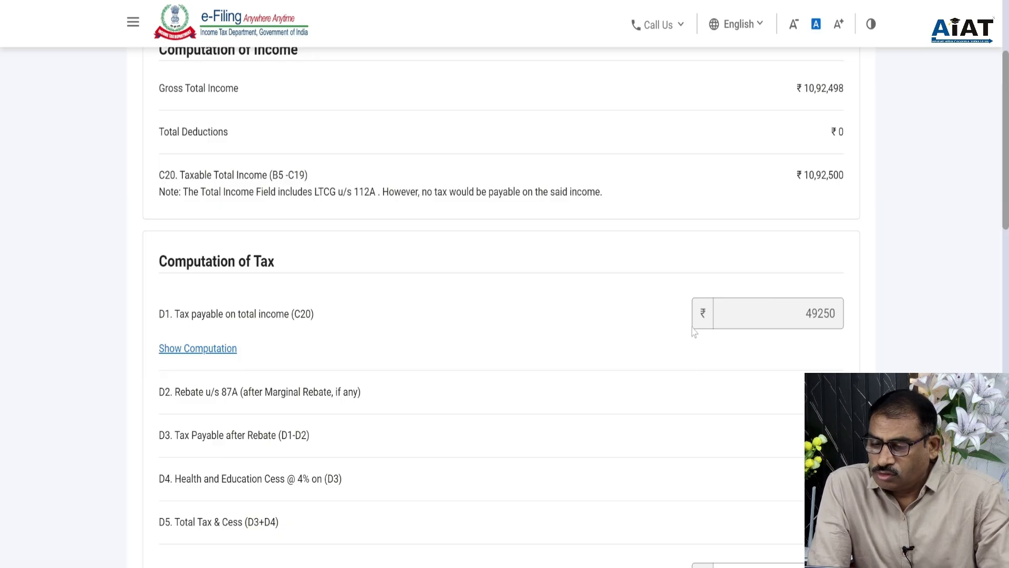
scroll(694, 328, "up", 4)
scroll(730, 352, "down", 4)
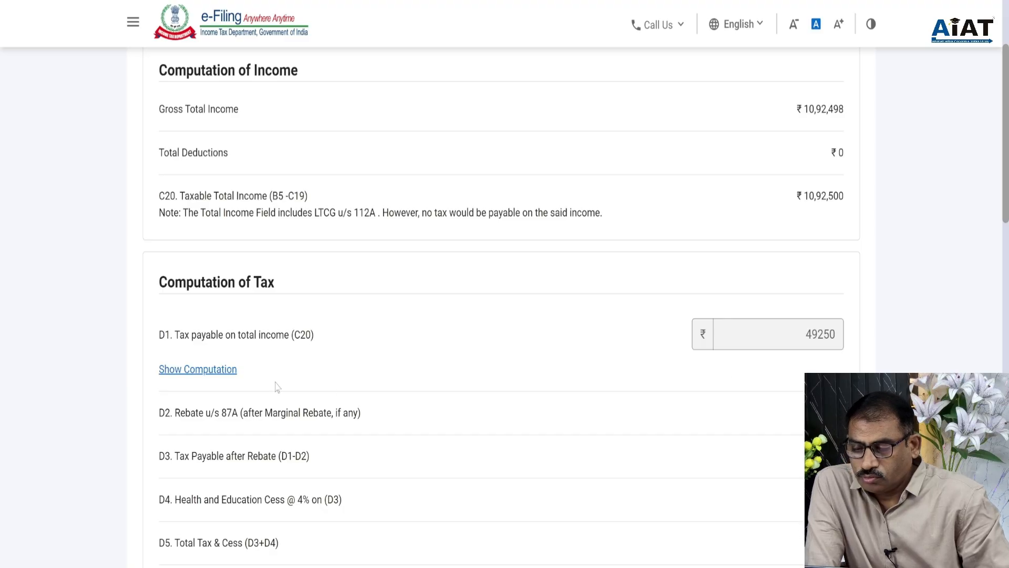
left_click(191, 372)
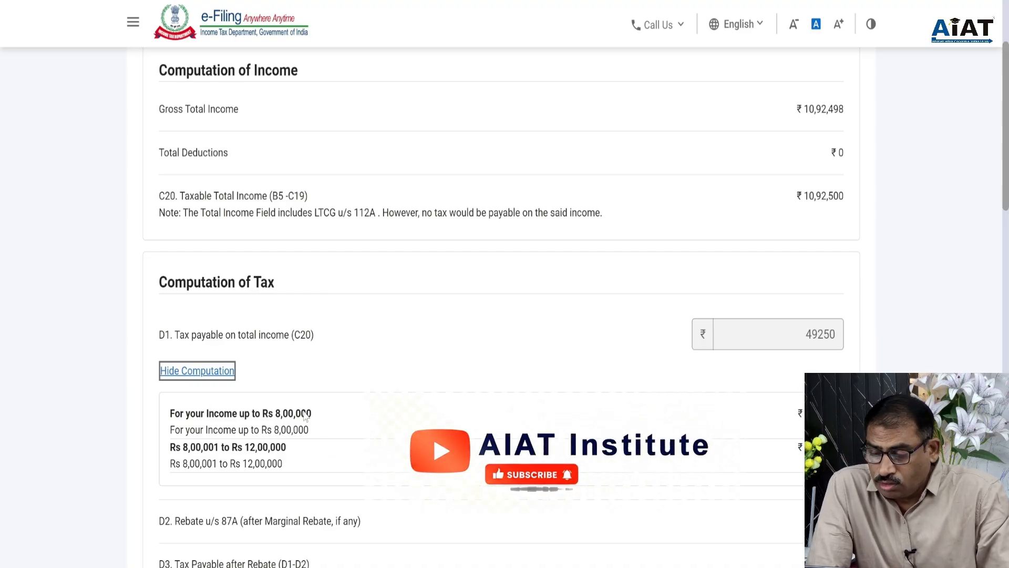
scroll(390, 374, "down", 12)
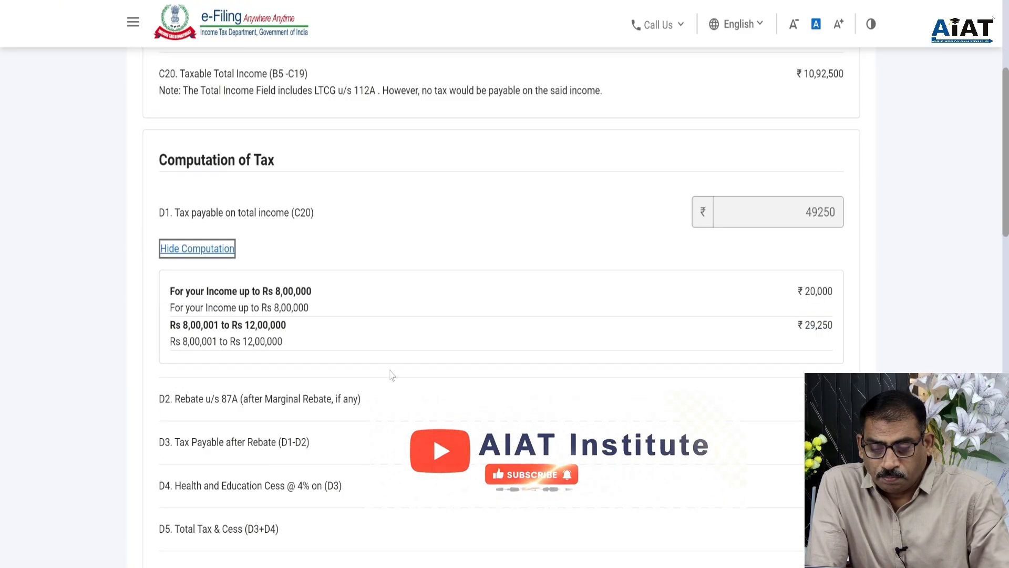
scroll(728, 423, "down", 9)
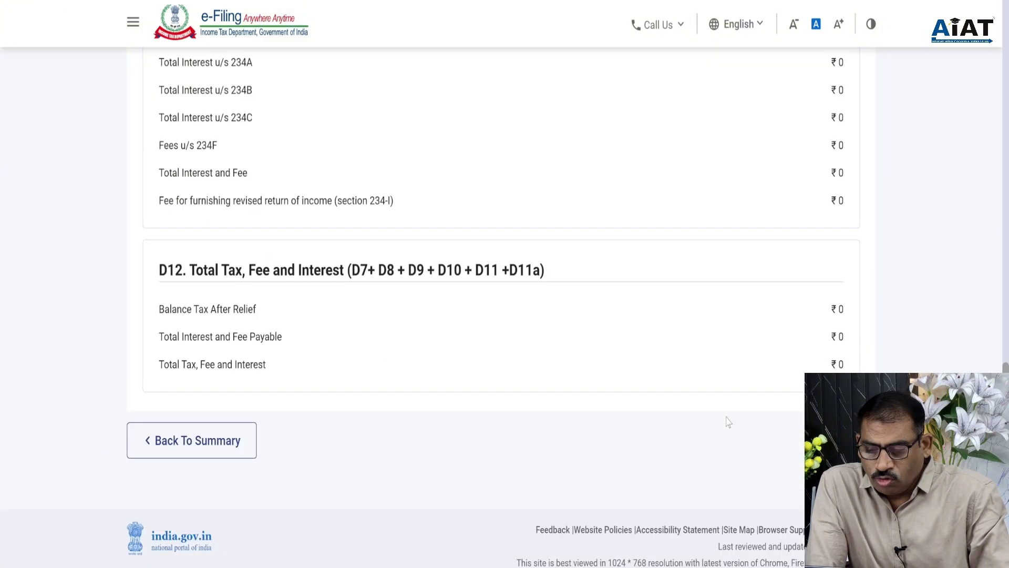
left_click(840, 413)
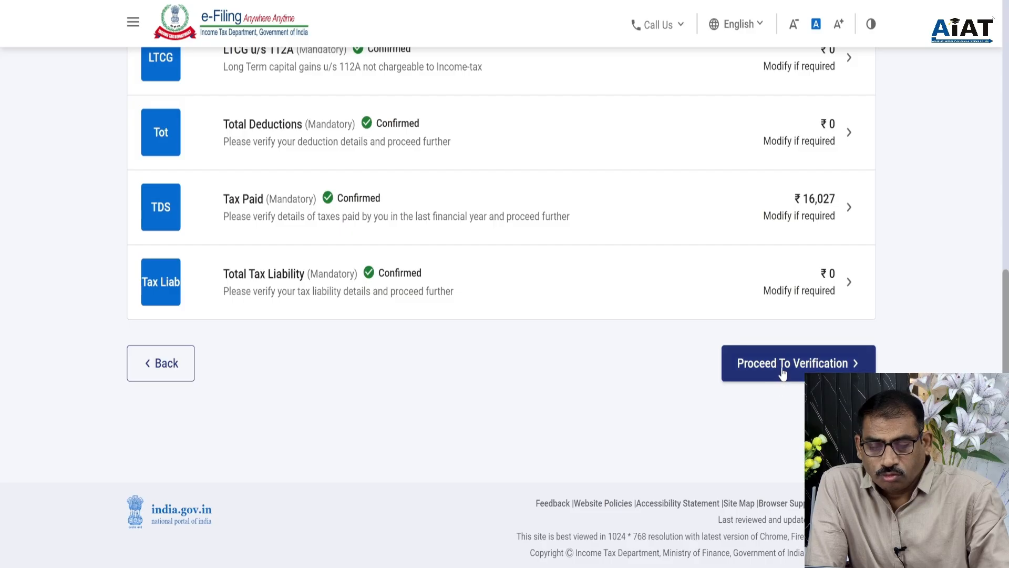
Proceed to verification, review the tax summary from taxable income to refund, and go on to preview and submit the return
left_click(783, 372)
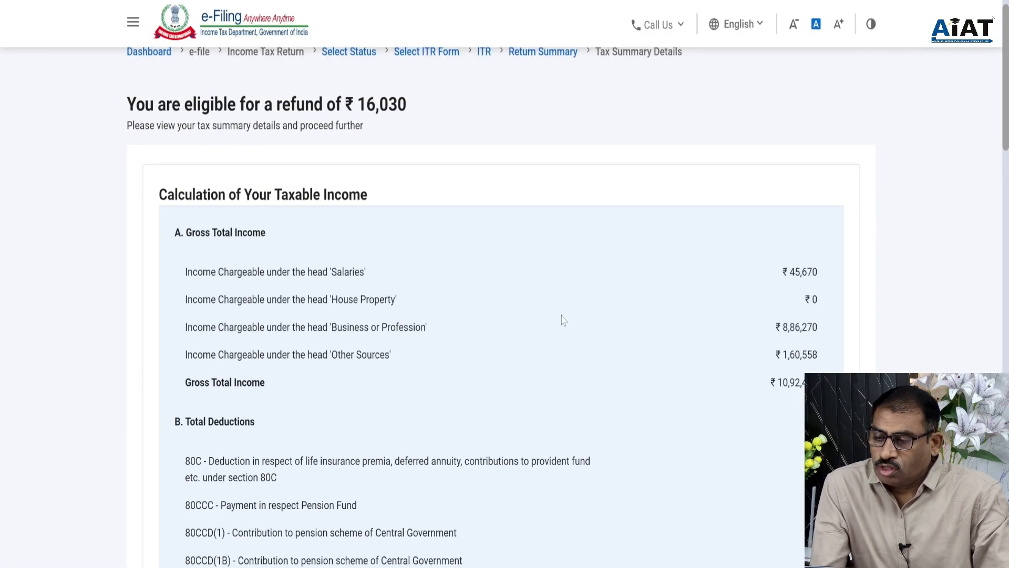
scroll(563, 320, "down", 15)
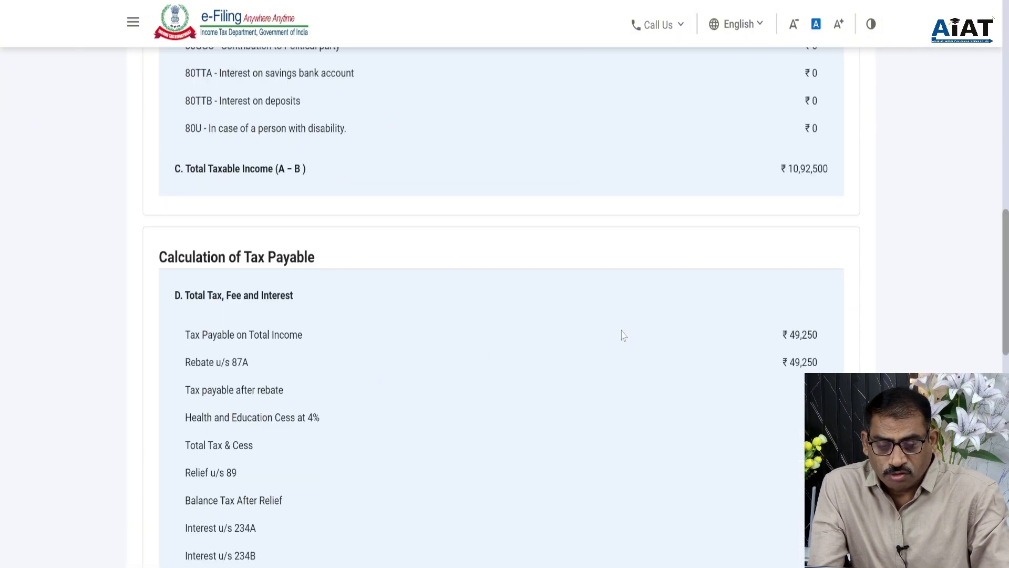
scroll(624, 335, "down", 15)
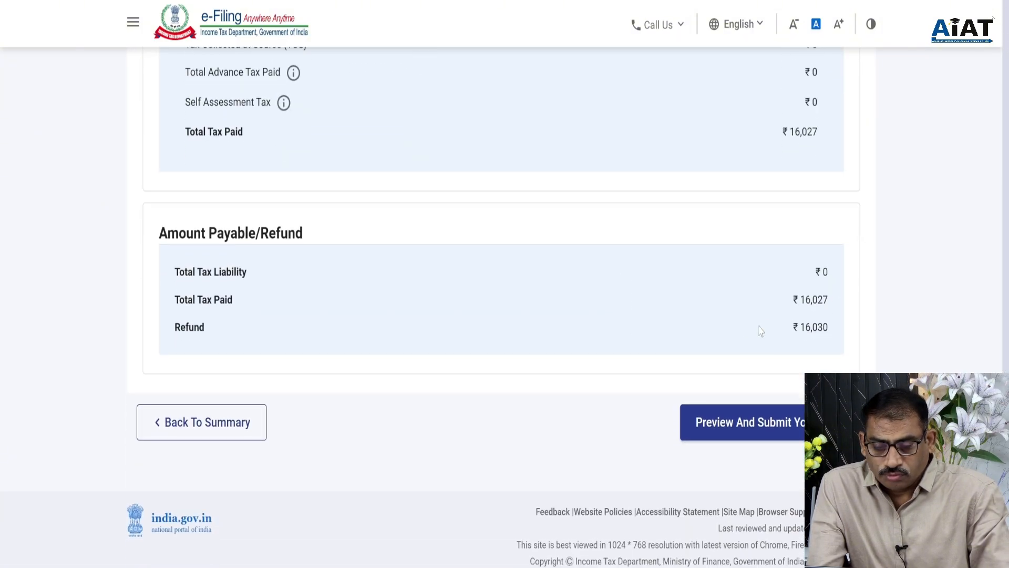
left_click(787, 430)
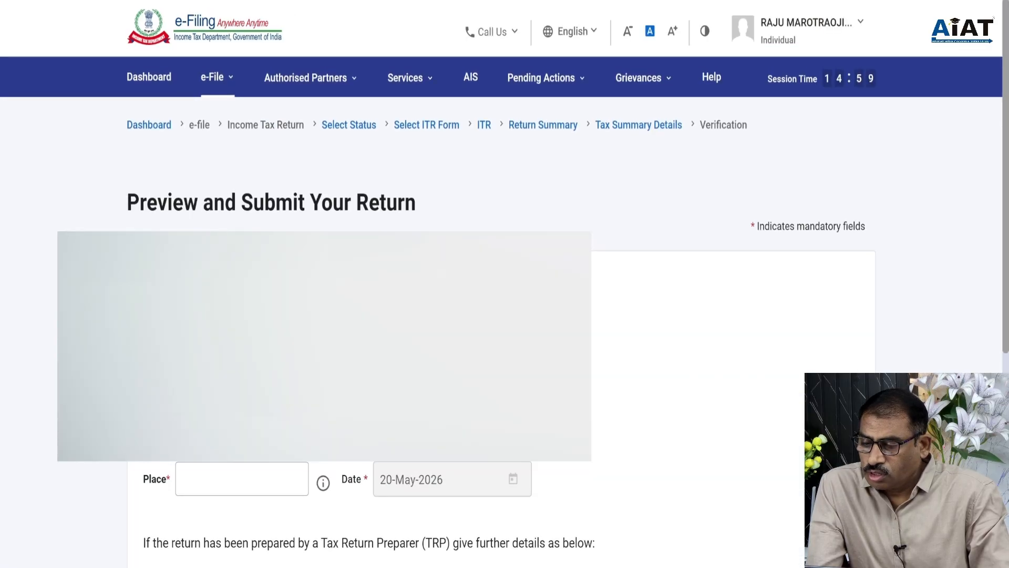
Complete the declaration with NAGPUR as the place, leave the Tax Return Preparer details blank, and proceed to validation
scroll(501, 312, "down", 3)
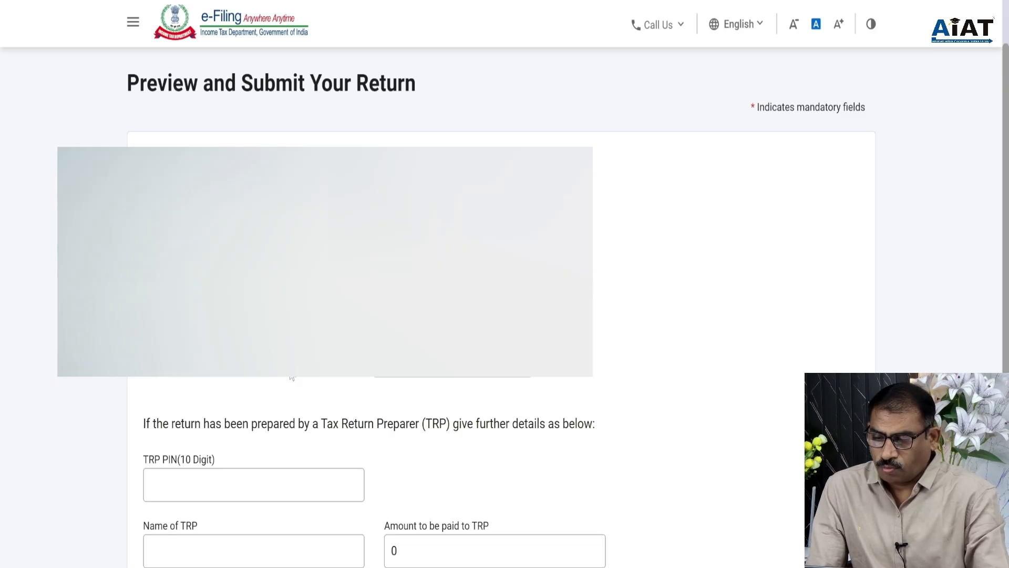
scroll(768, 442, "down", 5)
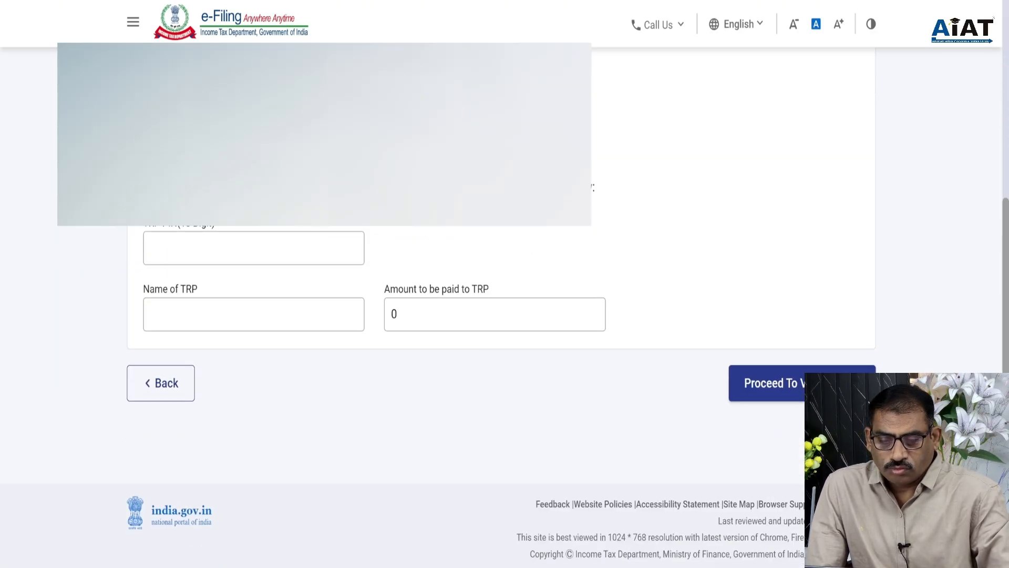
left_click(788, 388)
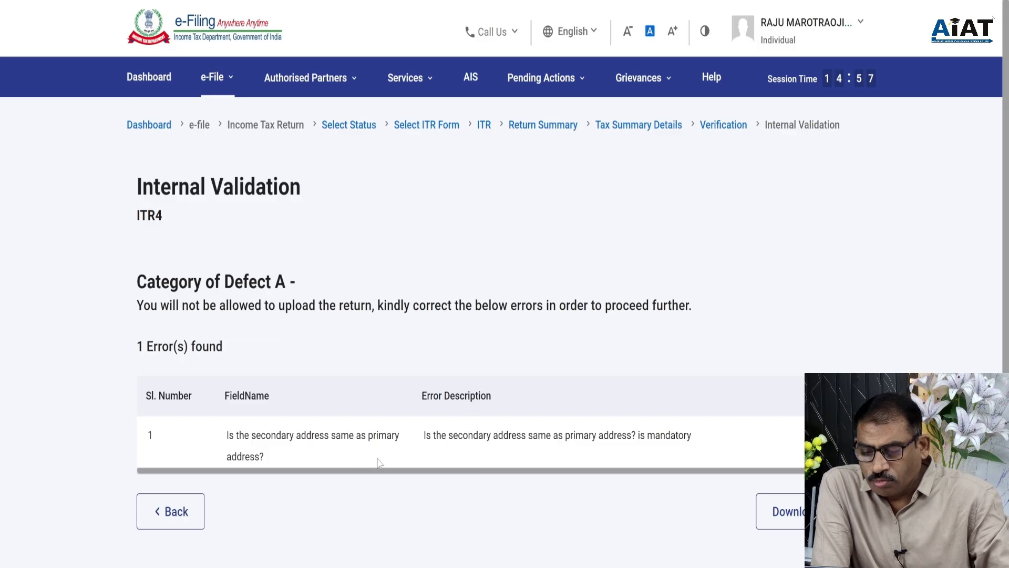
Go back from Internal Validation through the declaration and tax summary pages to the Return Summary
left_click(172, 516)
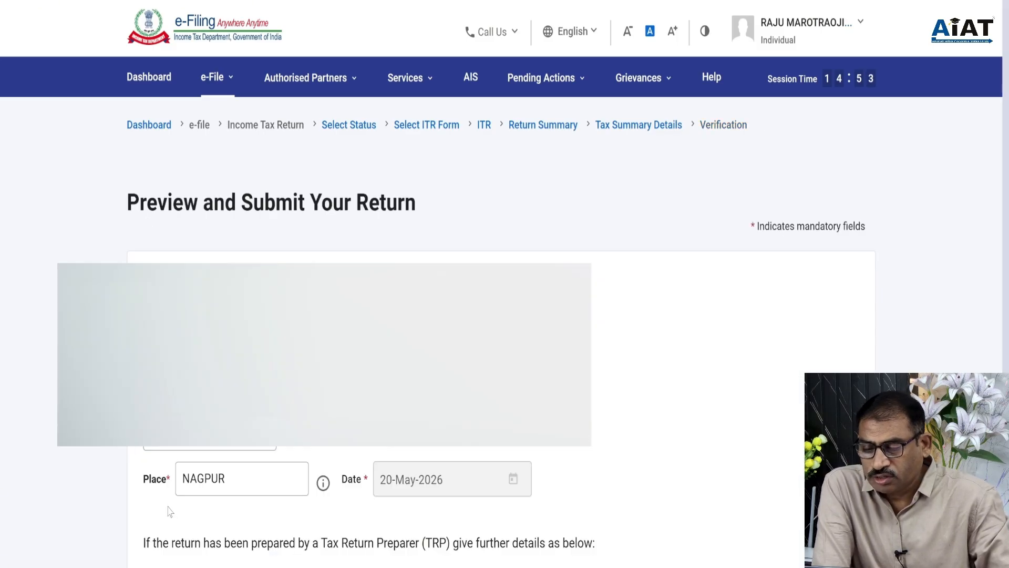
scroll(213, 521, "down", 7)
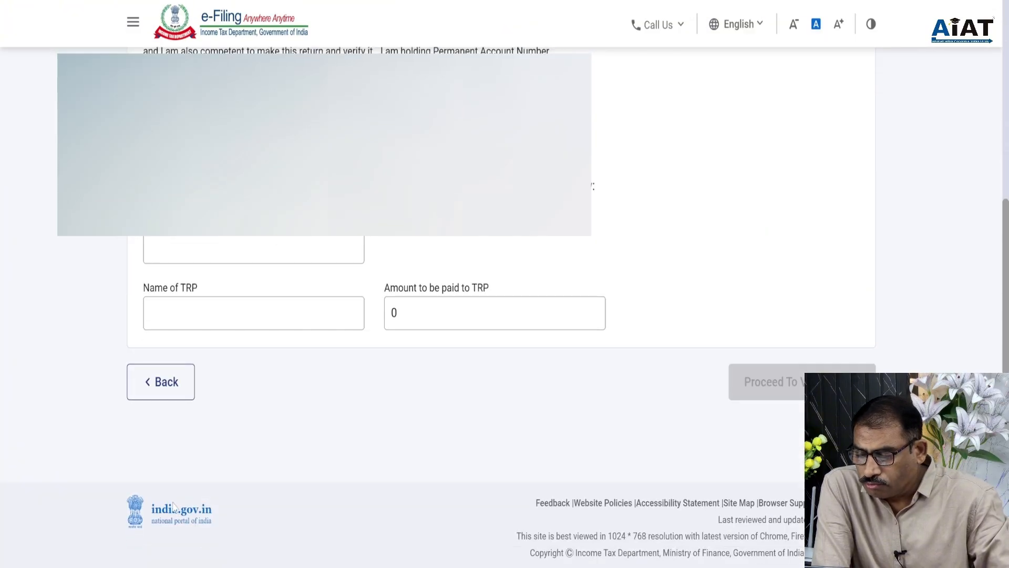
left_click(164, 399)
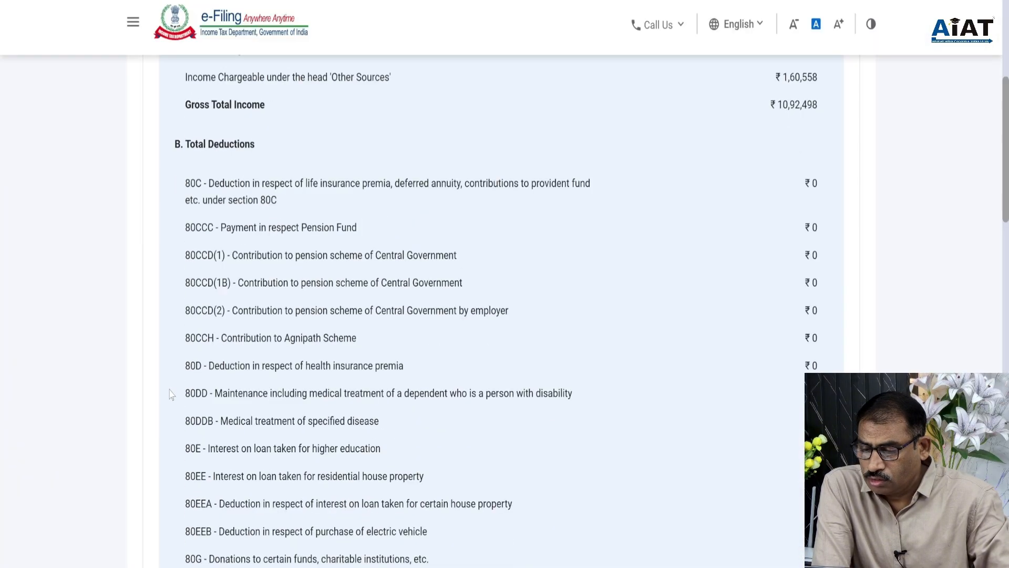
scroll(239, 469, "down", 7)
scroll(241, 473, "down", 15)
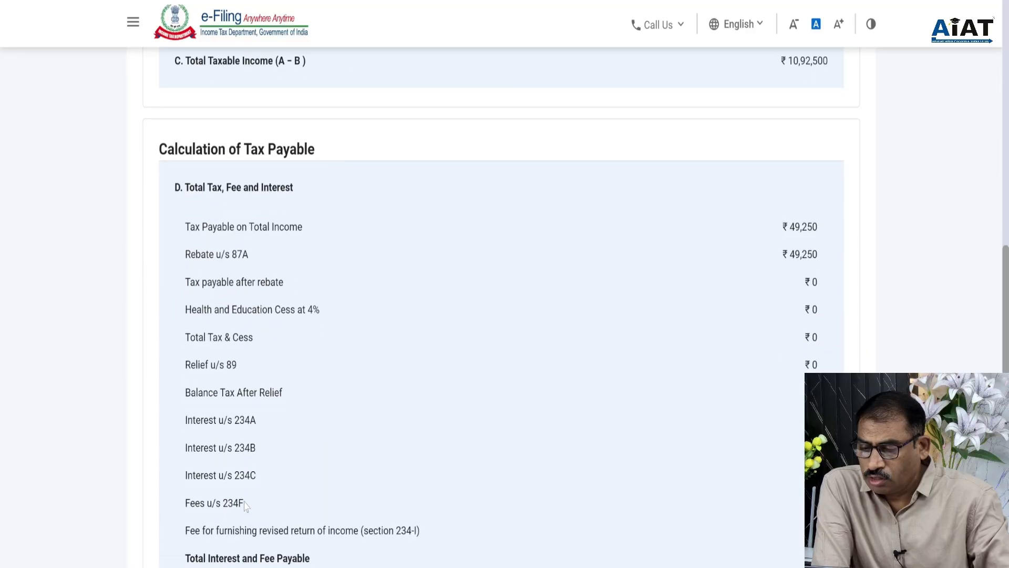
scroll(247, 505, "down", 5)
left_click(234, 505)
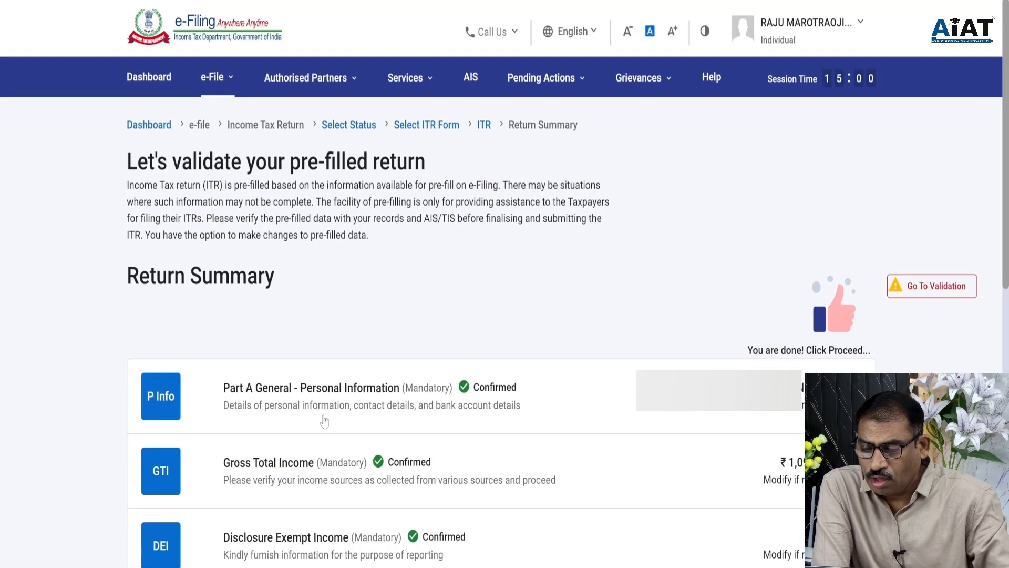
In the contact details of Part A General, answer Yes to the secondary address being same as primary, and reconfirm Personal Information
left_click(332, 397)
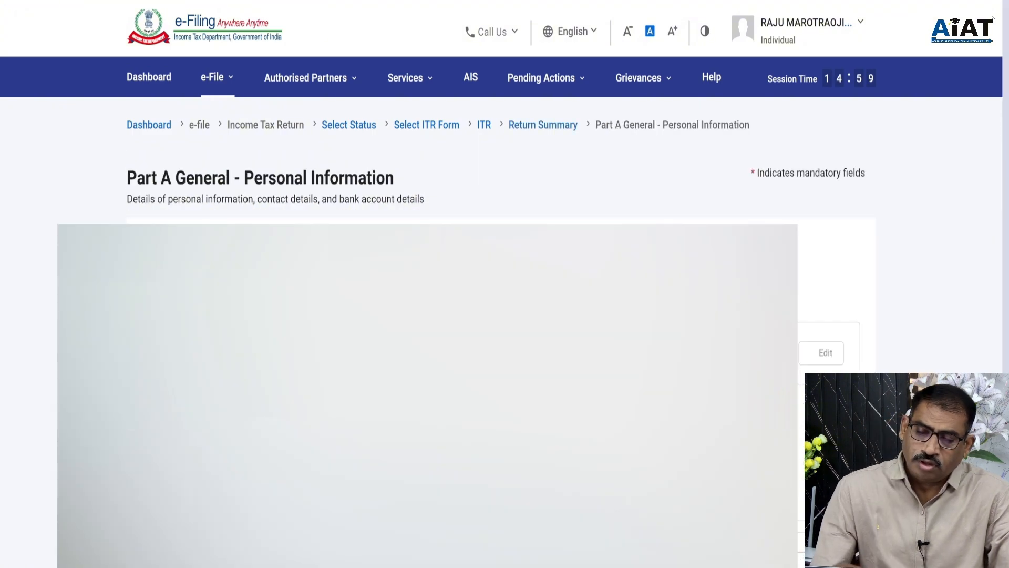
scroll(505, 158, "down", 3)
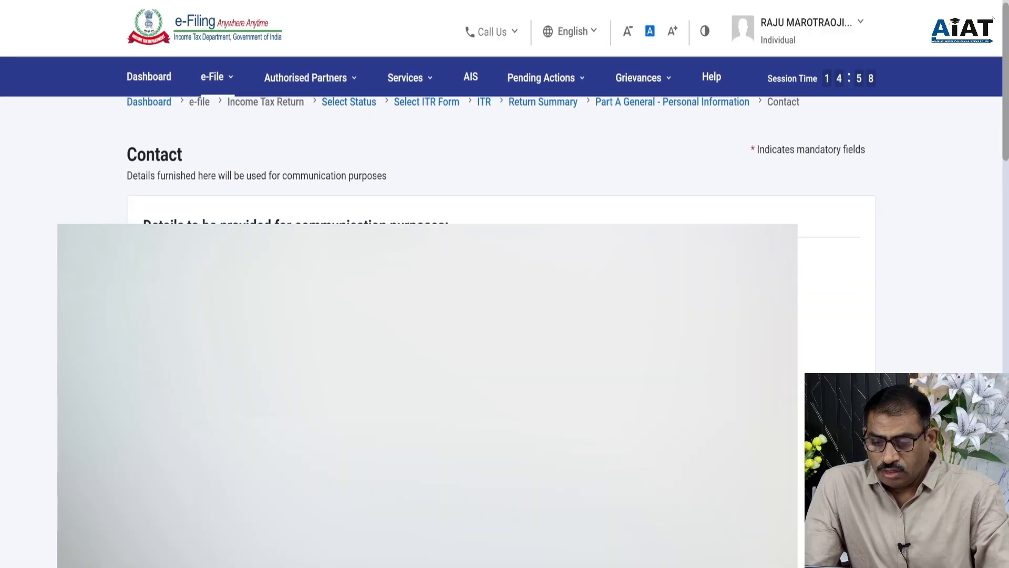
scroll(377, 369, "down", 3)
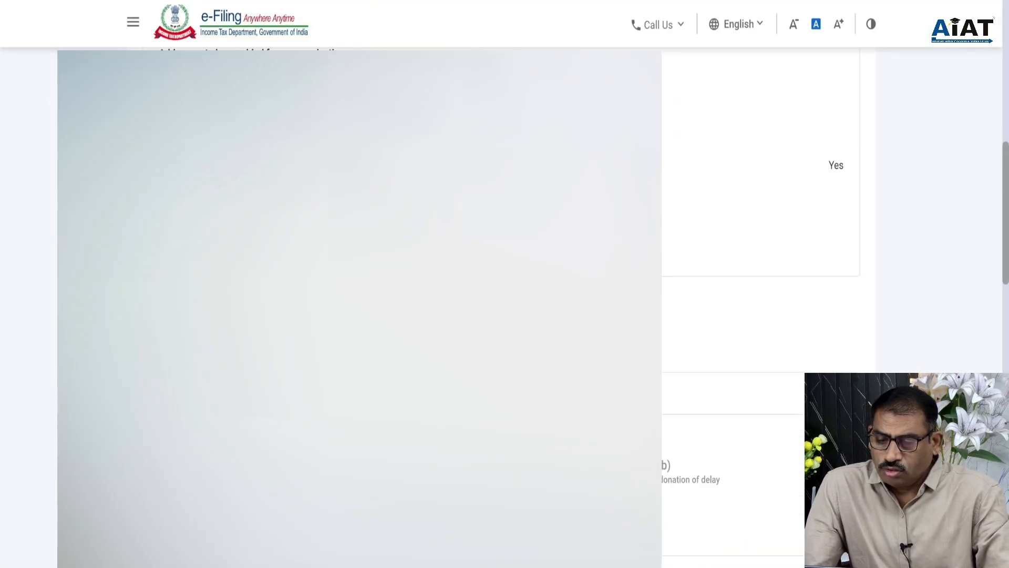
scroll(400, 326, "down", 2)
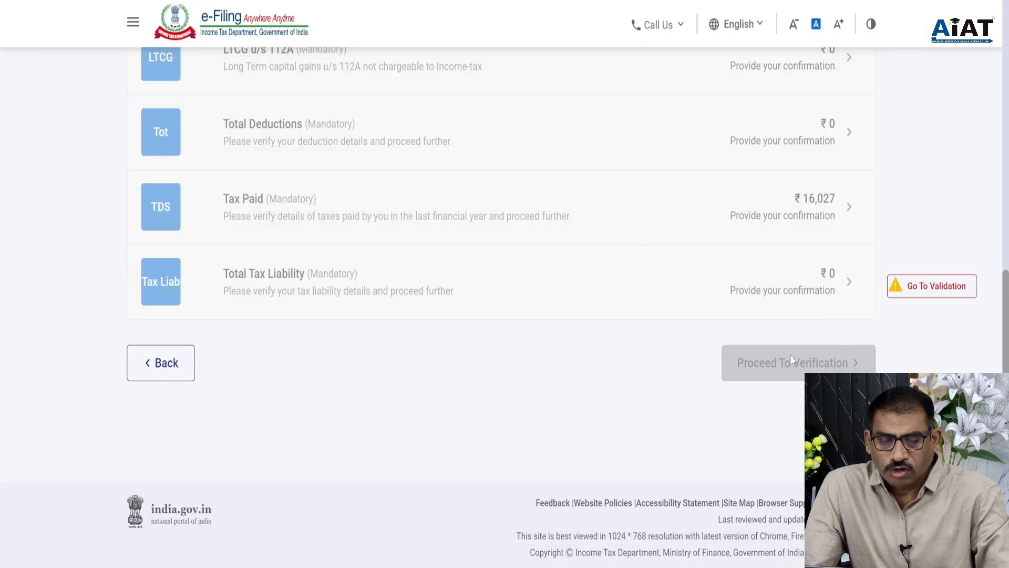
scroll(716, 356, "up", 8)
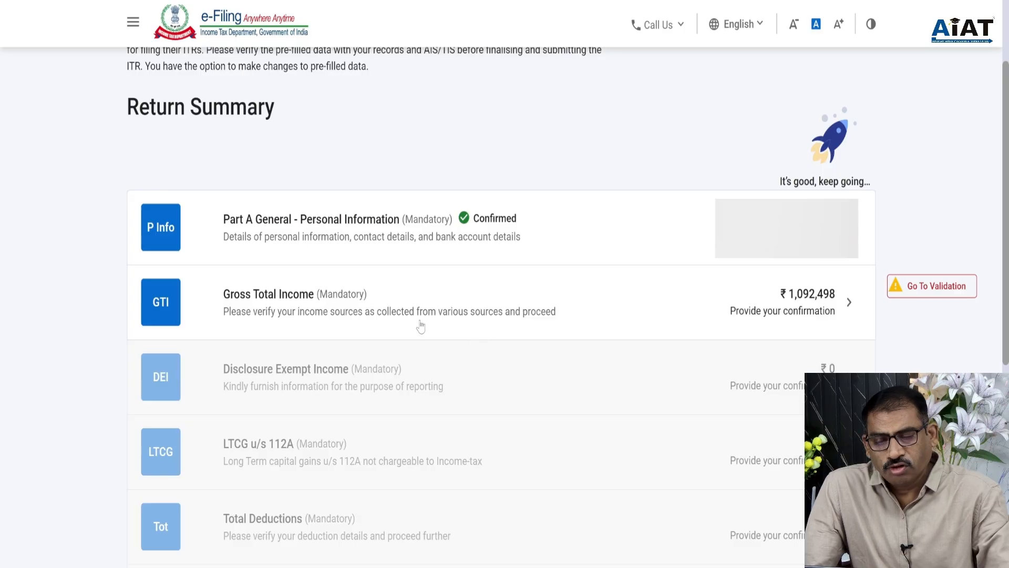
In the section 44AD details of Income from Business & Profession, set presumptive income E2a to 1080590 and confirm the section
left_click(393, 298)
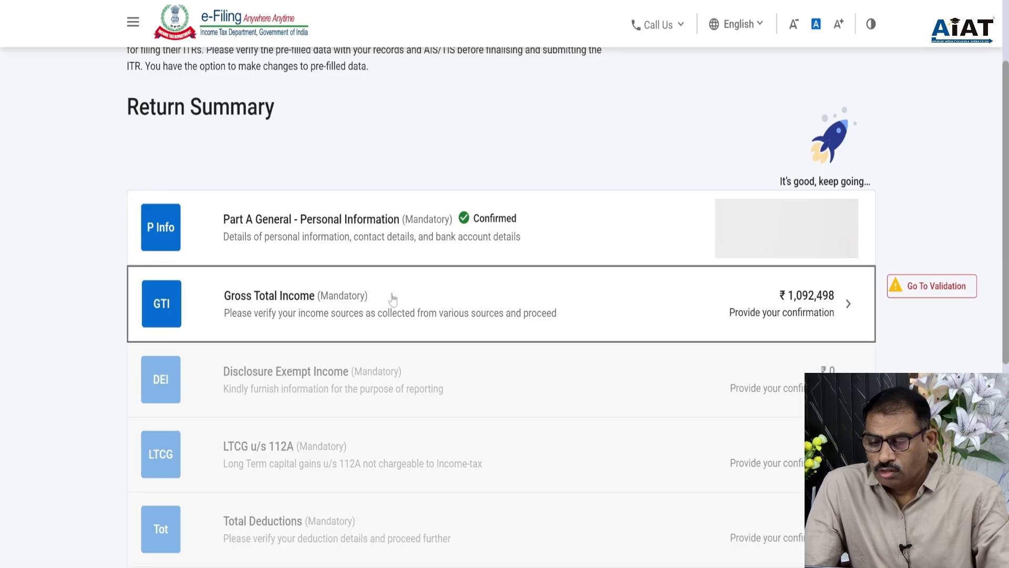
scroll(615, 365, "down", 6)
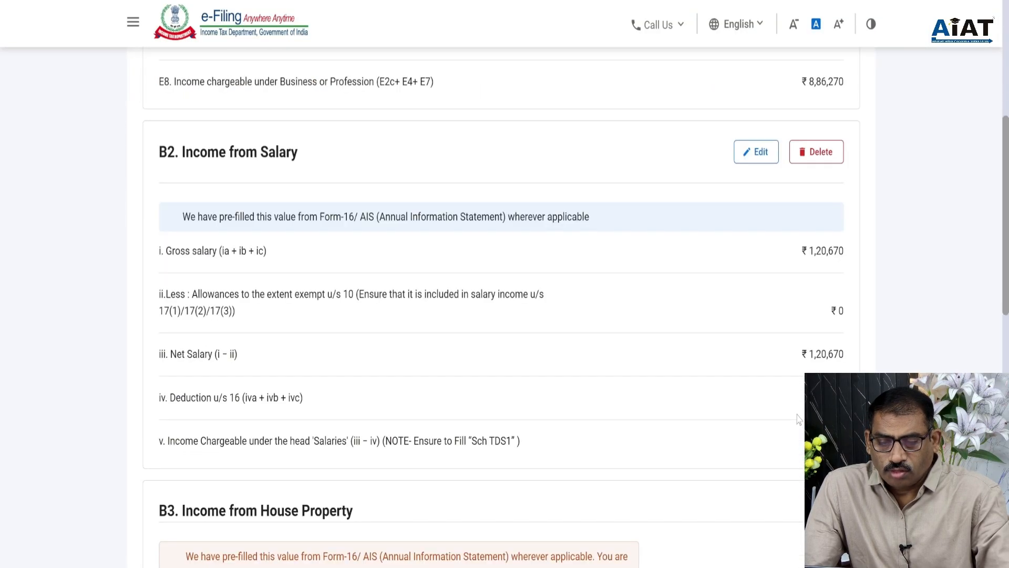
scroll(799, 419, "up", 5)
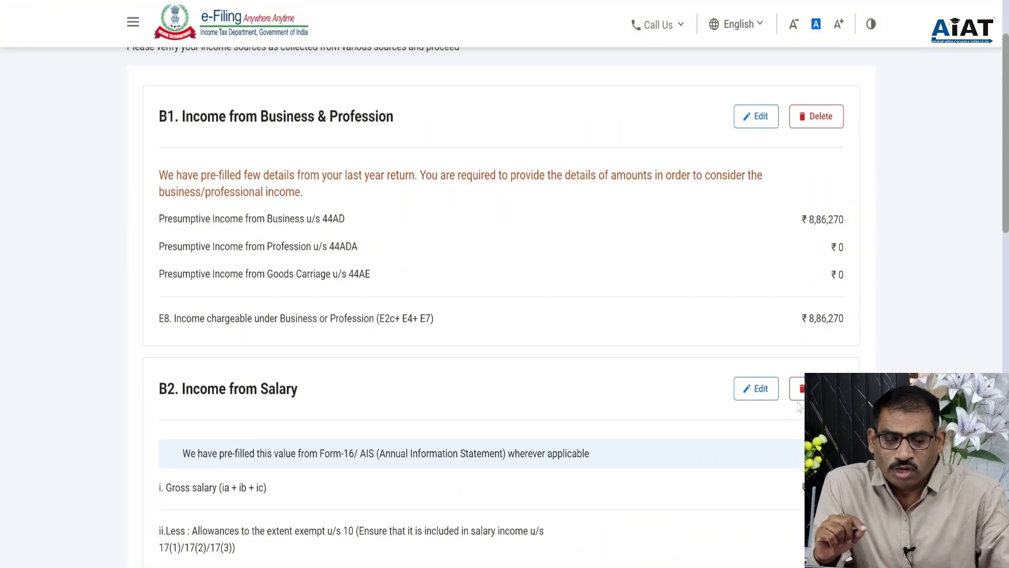
left_click(758, 120)
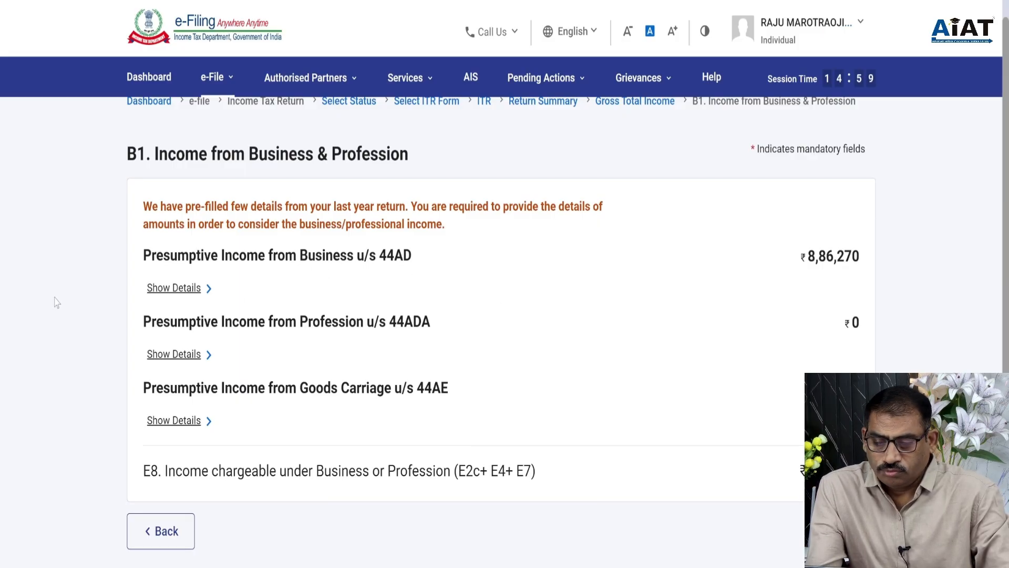
left_click(175, 293)
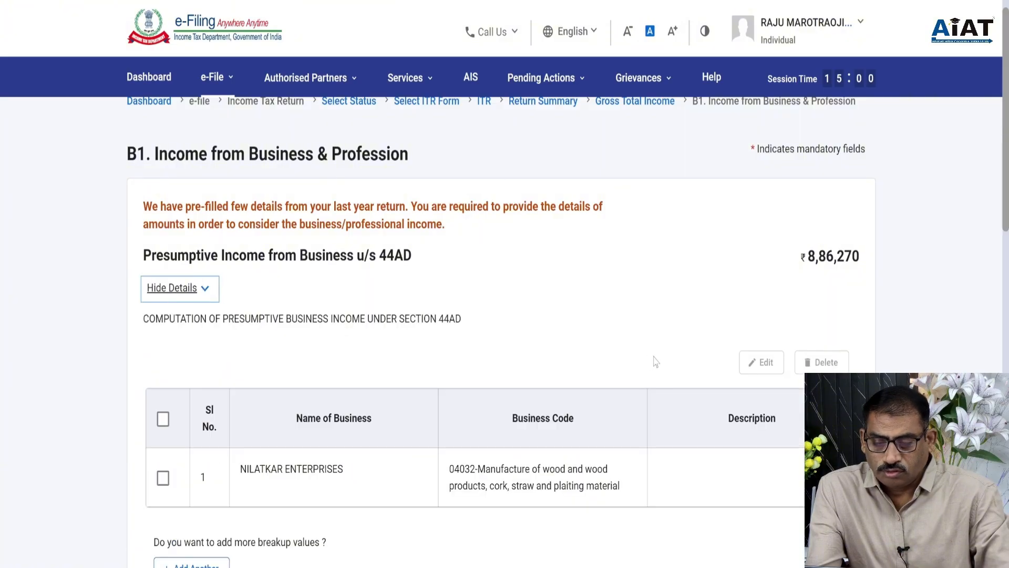
scroll(747, 291, "down", 5)
scroll(736, 316, "down", 1)
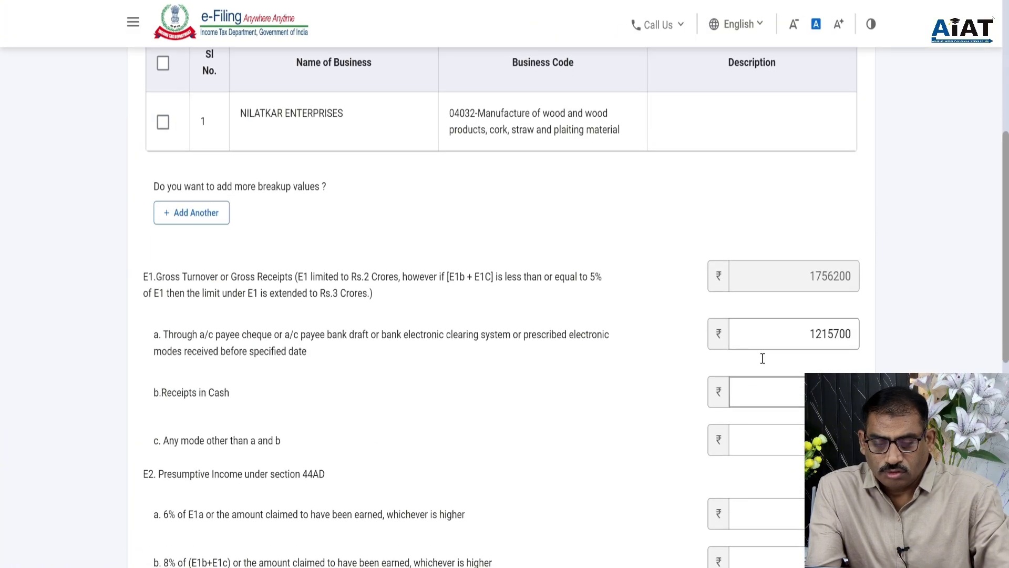
scroll(820, 426, "down", 1)
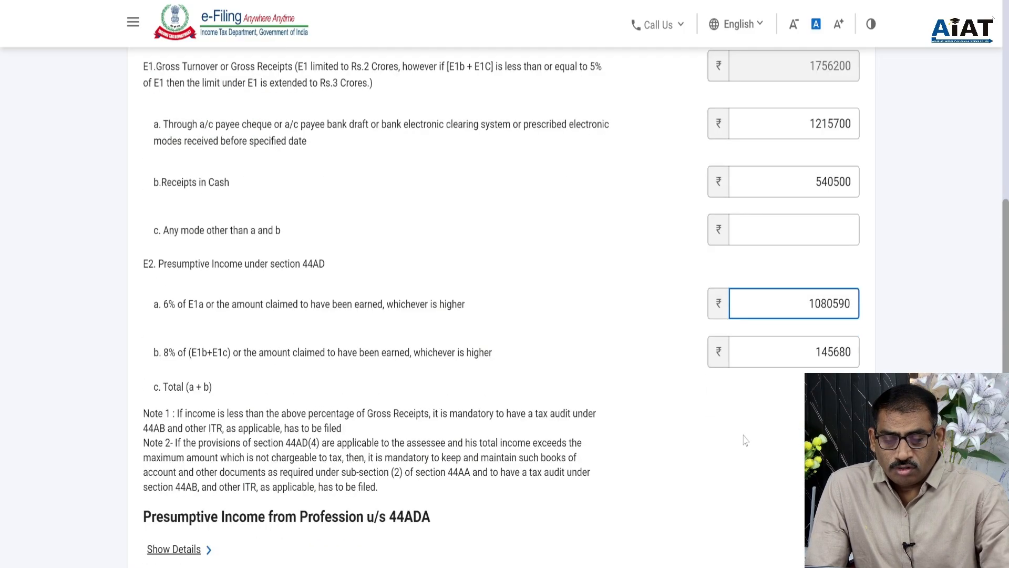
scroll(757, 442, "down", 4)
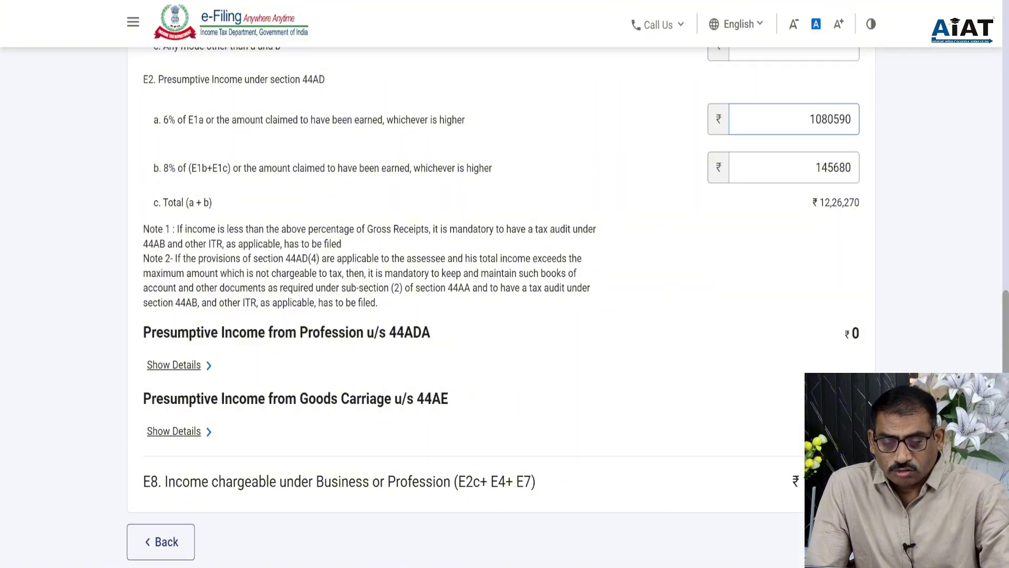
scroll(381, 301, "up", 15)
scroll(381, 301, "up", 7)
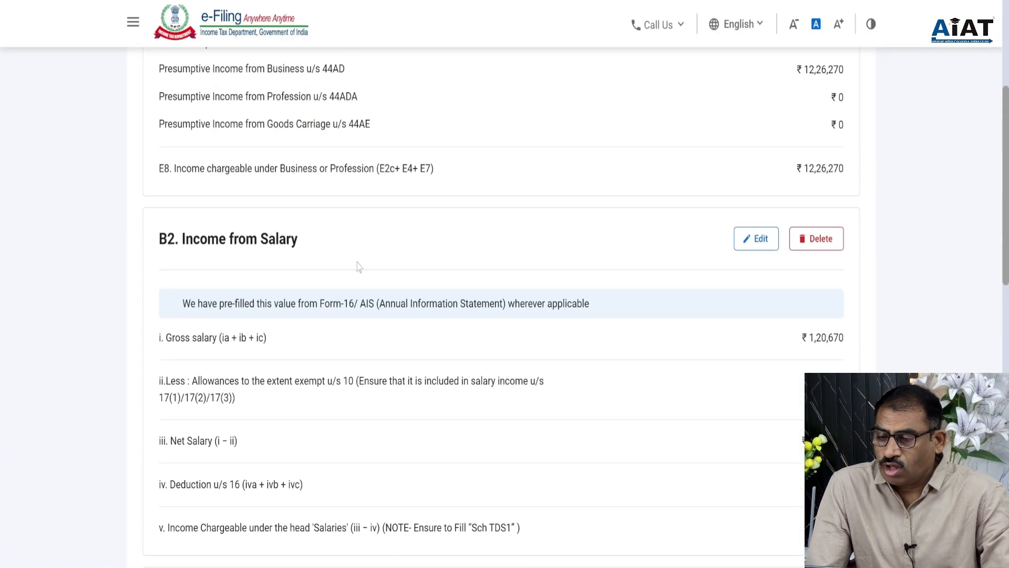
Review the salary, house property and other sources sections of Gross Total Income and confirm the schedule
scroll(383, 284, "down", 8)
scroll(384, 274, "up", 1)
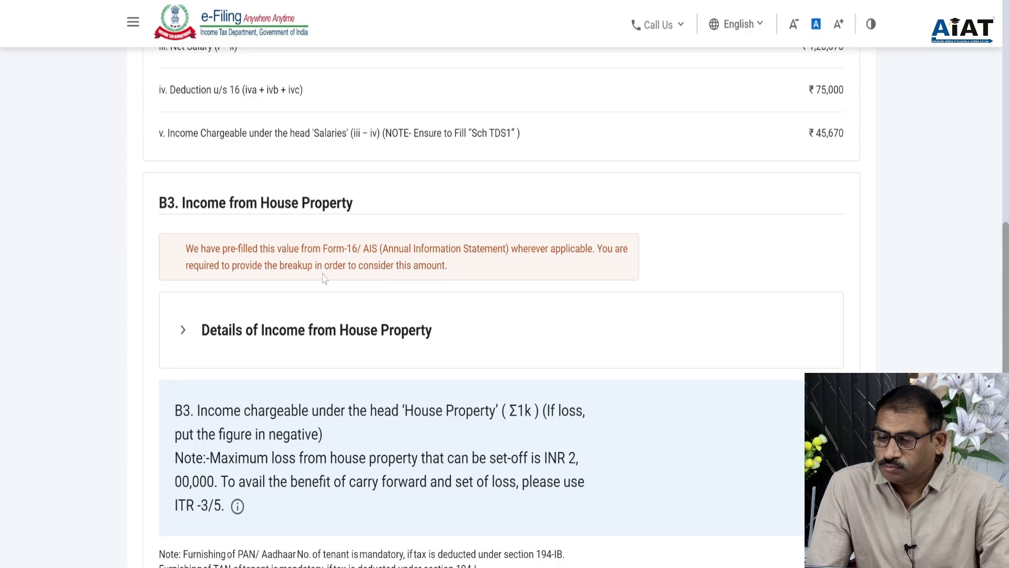
scroll(324, 279, "down", 8)
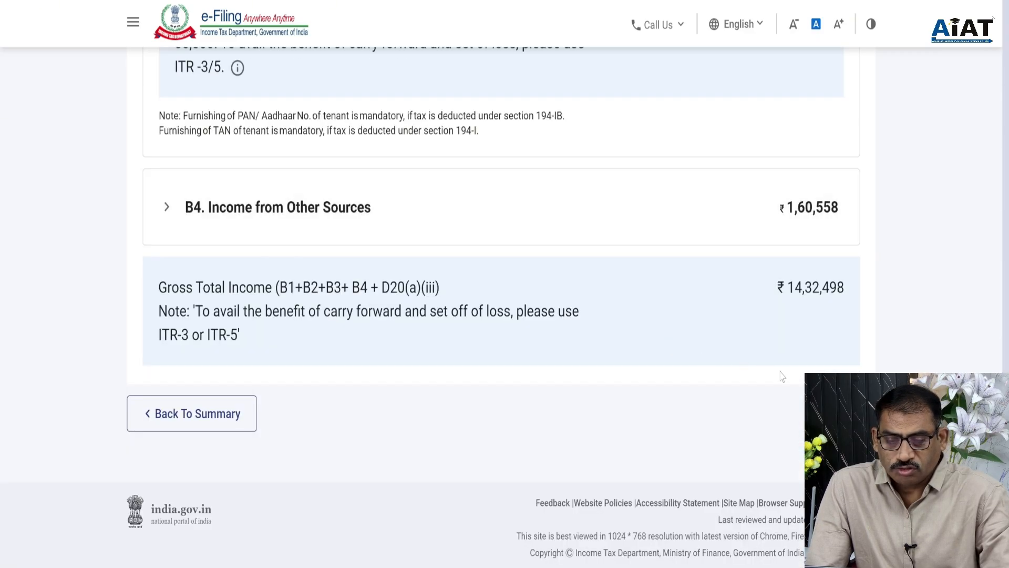
left_click(839, 414)
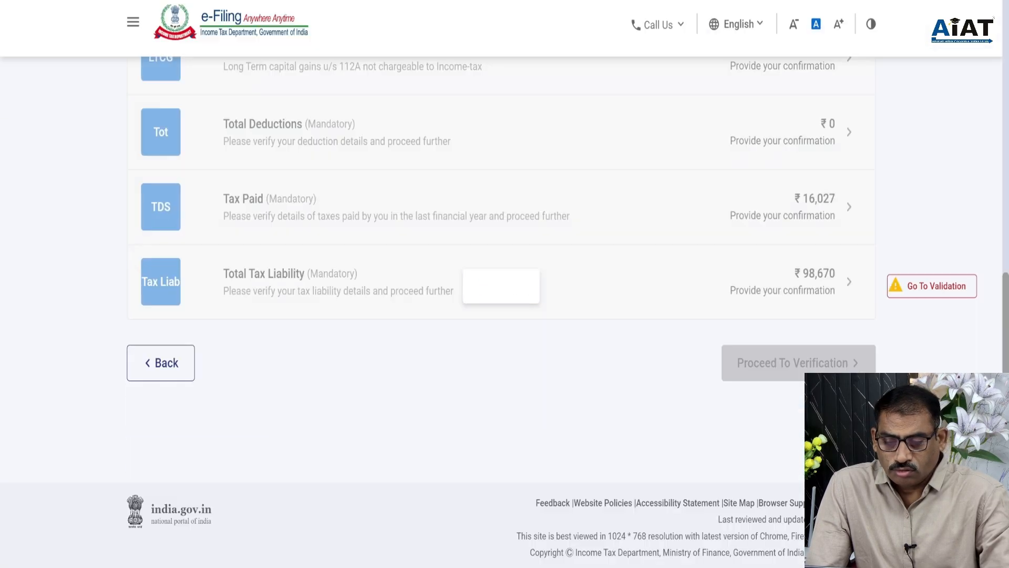
Review the financial particulars, GST and exempt income sections of Disclosure Exempt Income and confirm the schedule
scroll(368, 249, "up", 5)
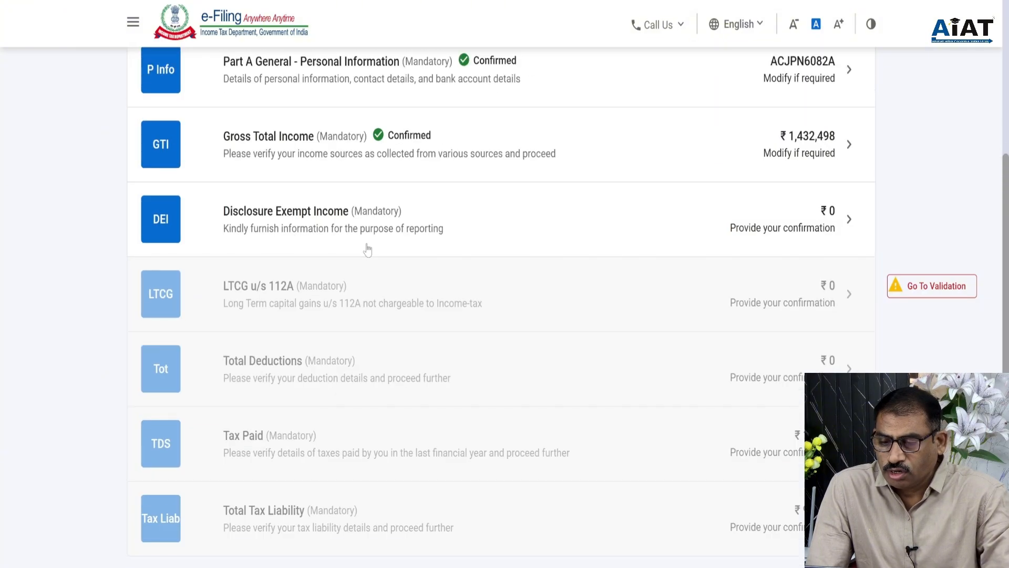
left_click(326, 219)
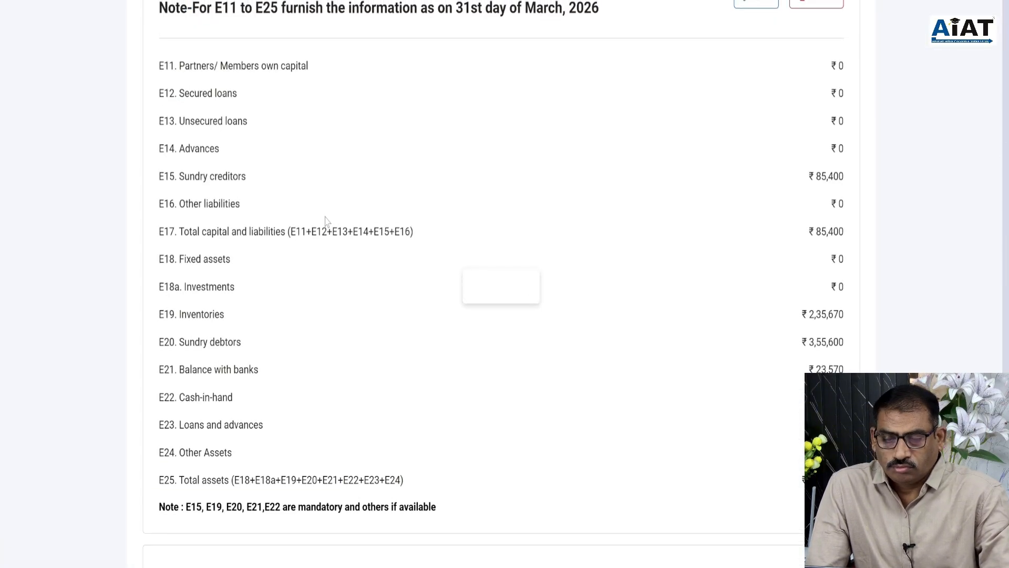
scroll(502, 304, "down", 7)
scroll(547, 319, "down", 3)
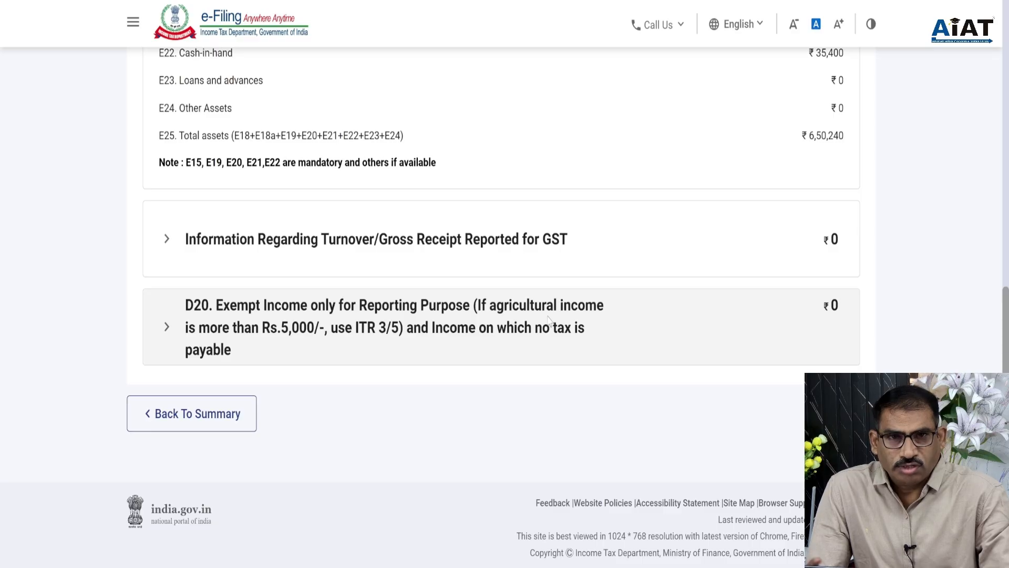
left_click(191, 413)
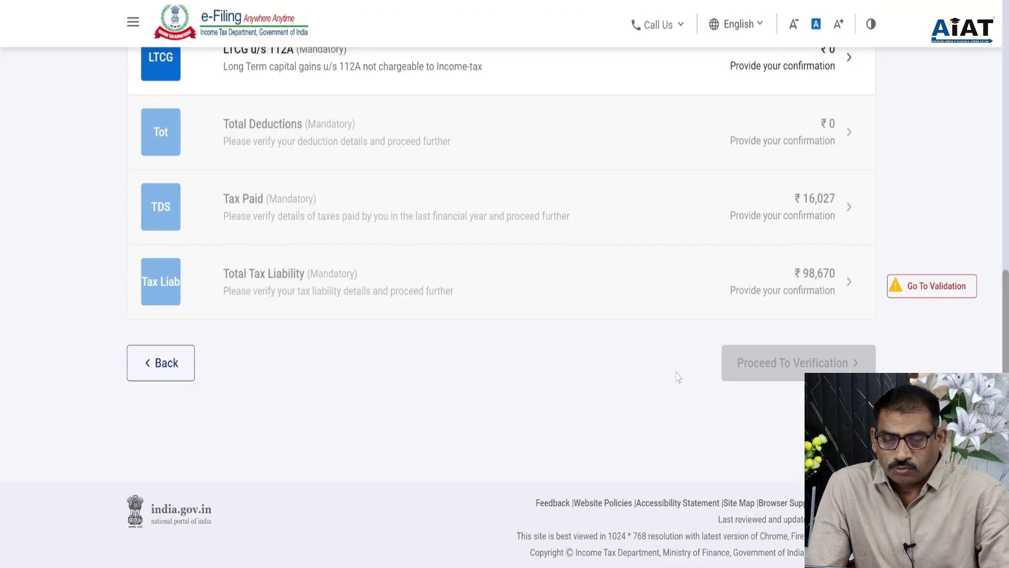
Confirm the LTCG u/s 112A schedule with sale consideration and cost of acquisition left blank
scroll(678, 377, "up", 5)
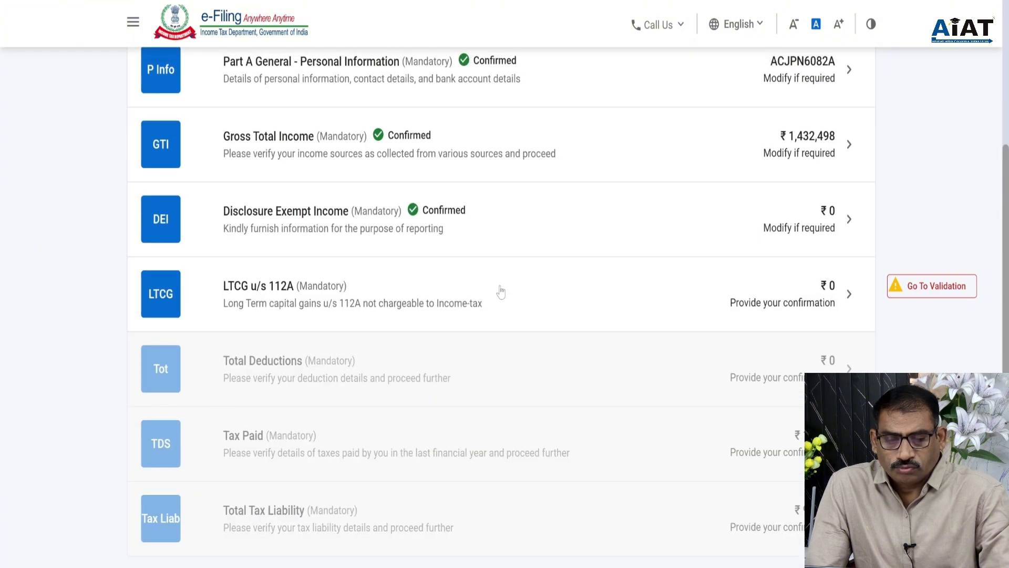
left_click(364, 297)
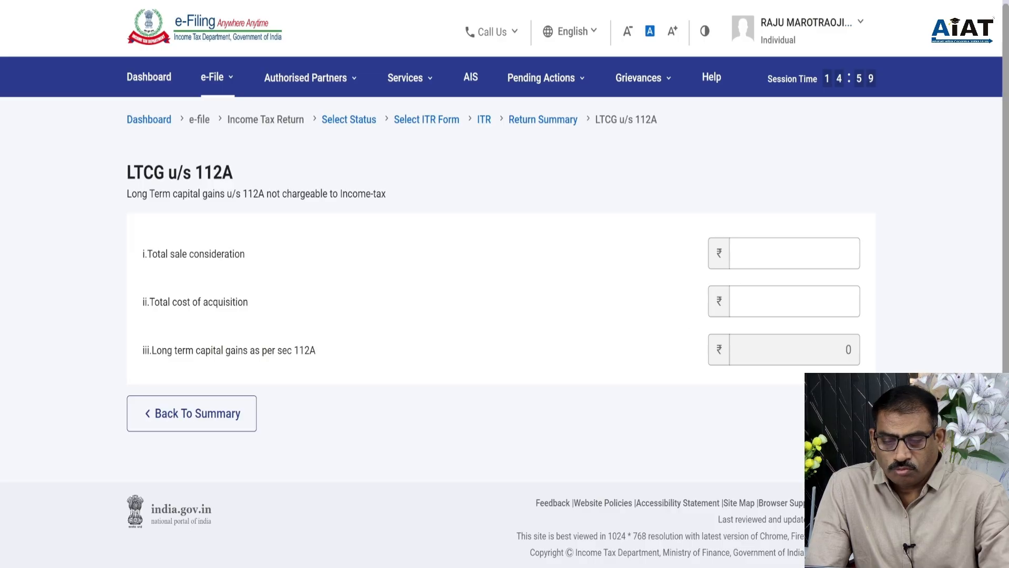
left_click(835, 414)
Review the Total Deductions schedule through C19 and confirm it without claiming any deduction
scroll(668, 398, "down", 5)
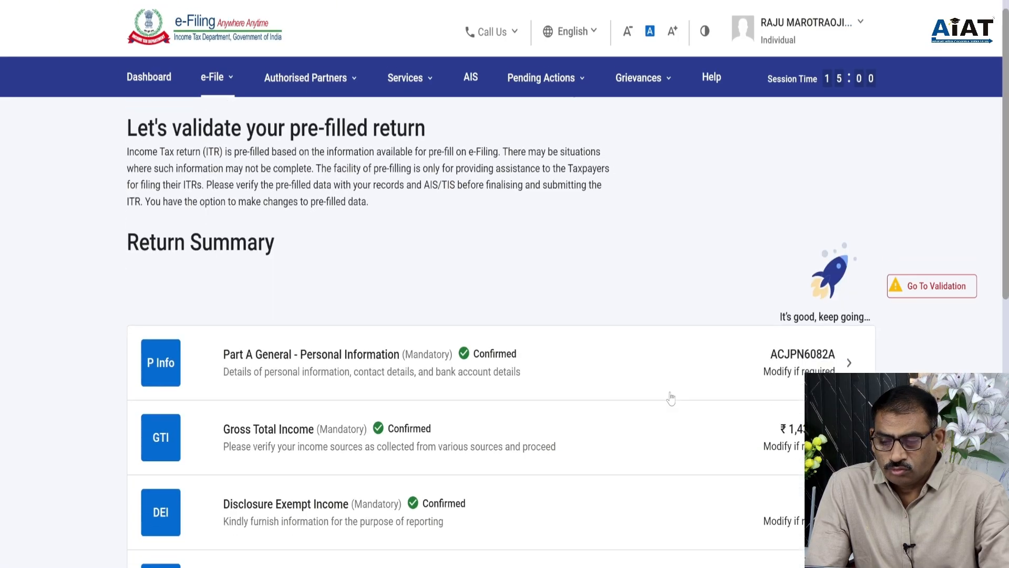
left_click(341, 421)
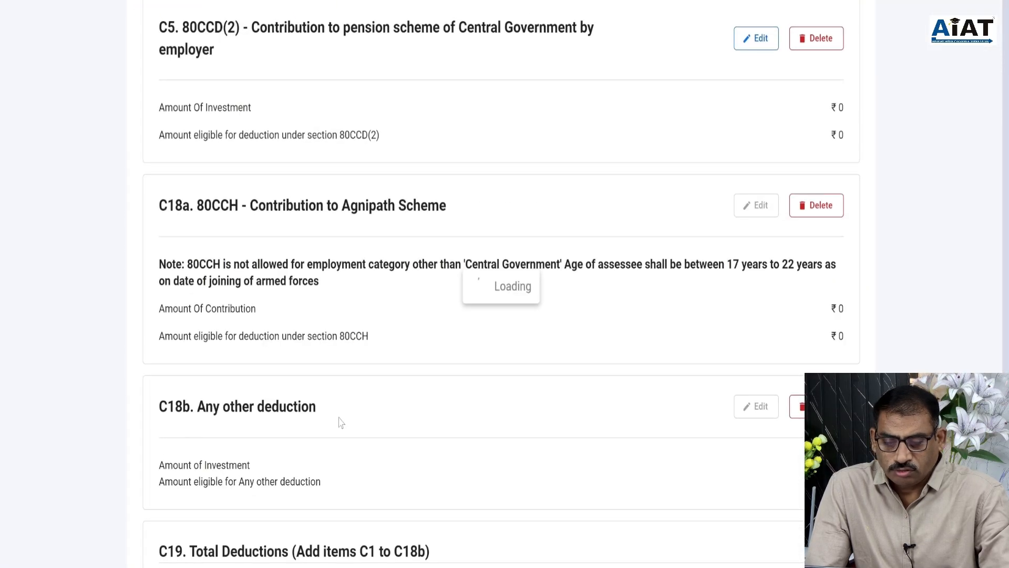
scroll(746, 419, "down", 9)
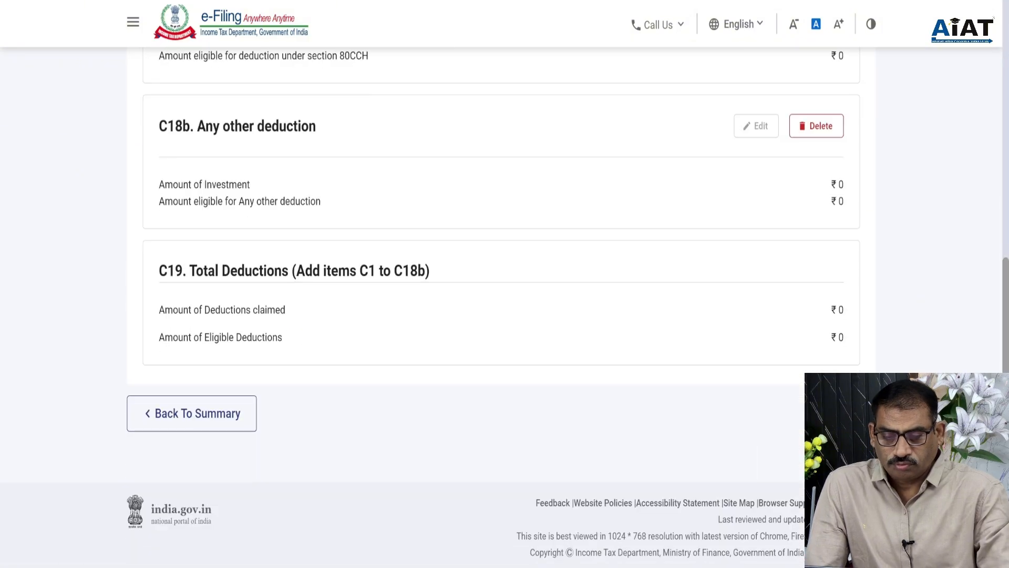
left_click(836, 413)
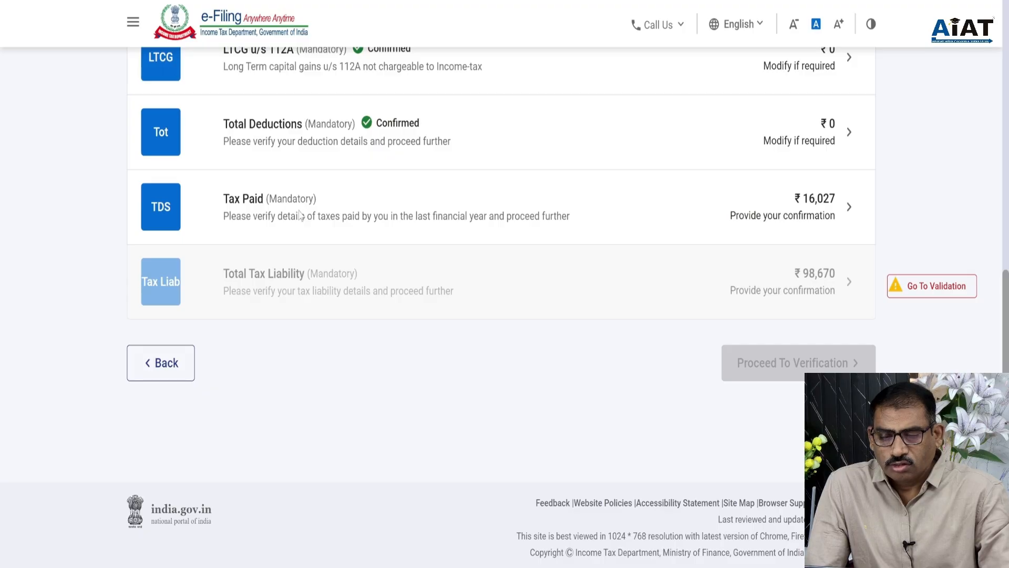
Review the TDS, TCS and advance tax sections of Tax Paid and confirm the schedule
left_click(301, 215)
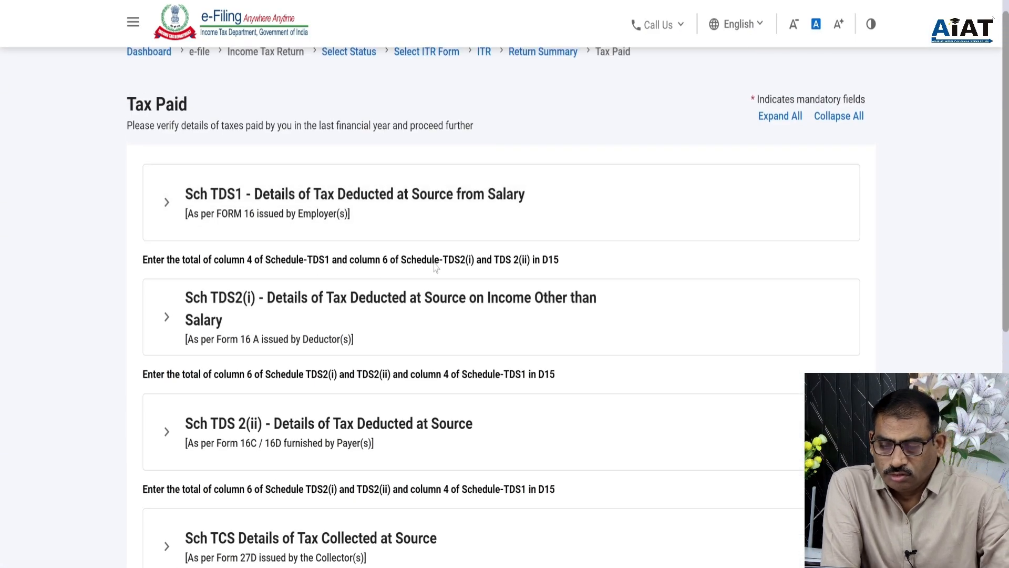
scroll(626, 384, "down", 8)
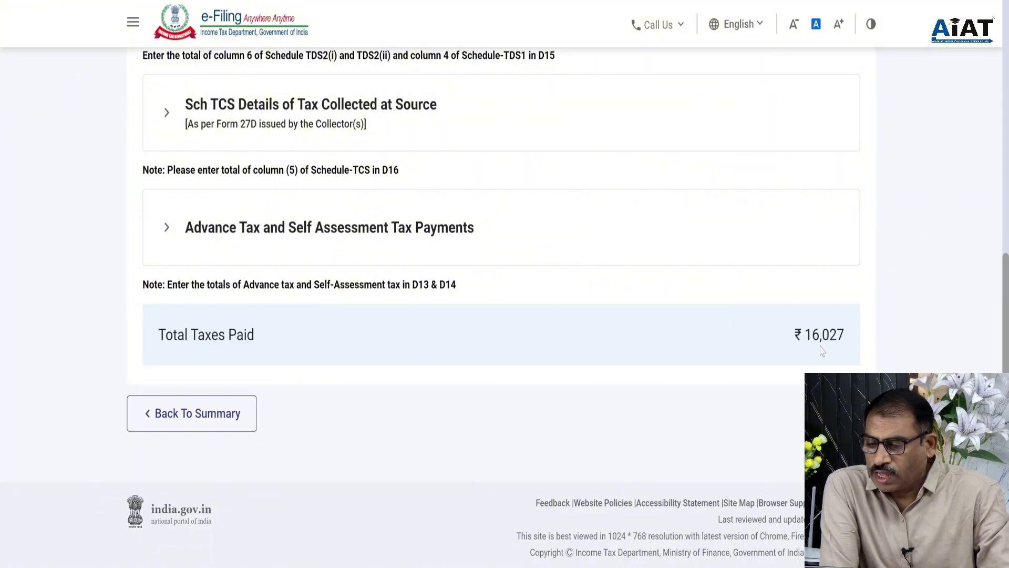
scroll(730, 338, "up", 6)
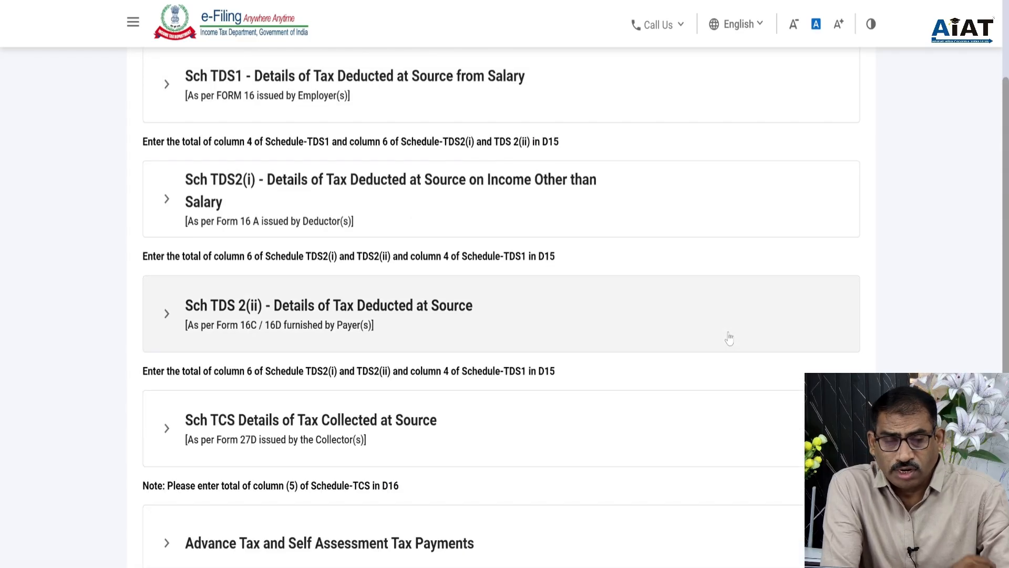
scroll(730, 338, "down", 6)
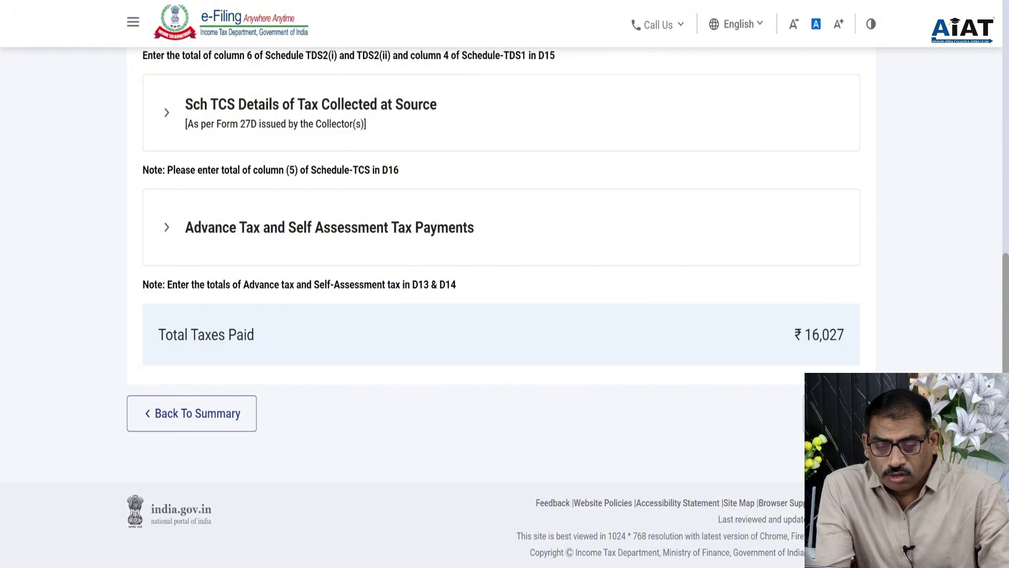
left_click(840, 413)
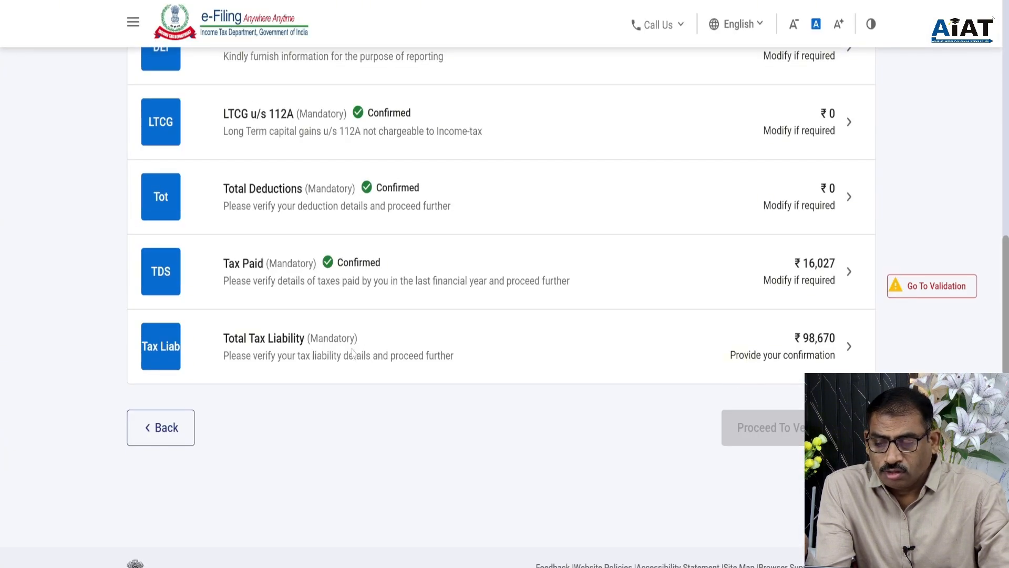
Review the Total Tax Liability schedule, including the slab-wise computation of D1, the interest and fee sections and D12, and confirm the schedule
left_click(325, 347)
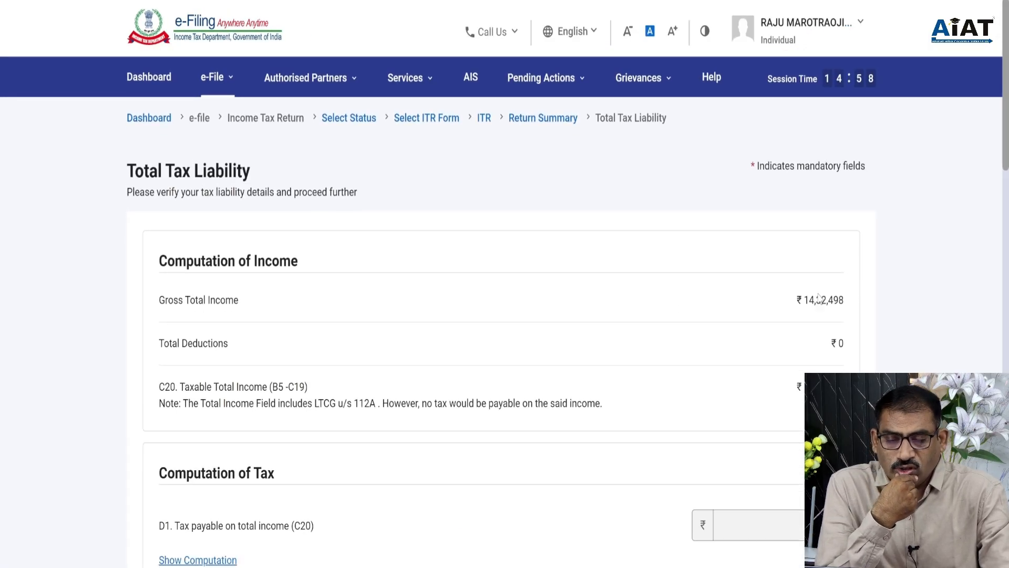
scroll(829, 332, "down", 2)
scroll(830, 332, "down", 2)
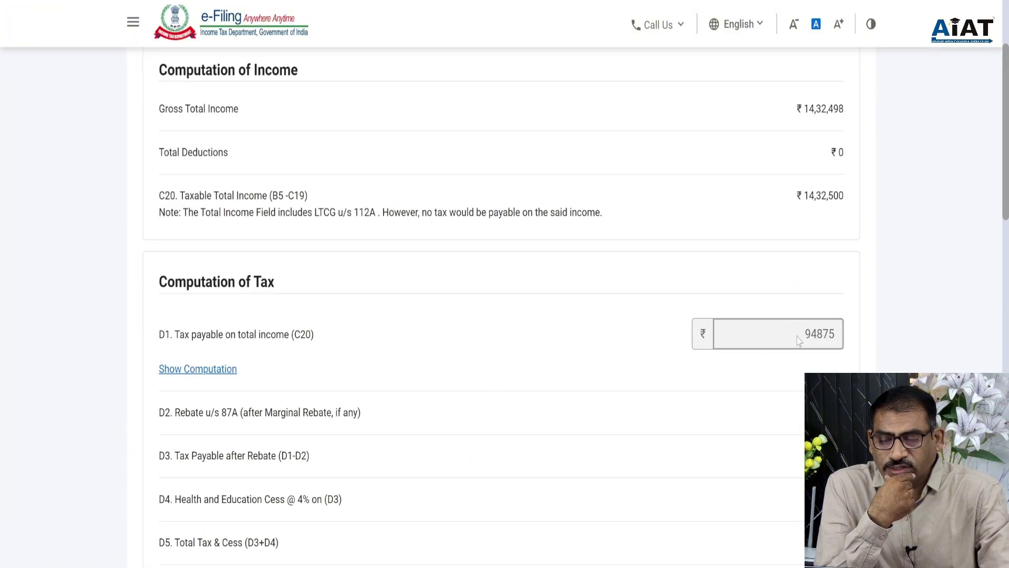
left_click(198, 369)
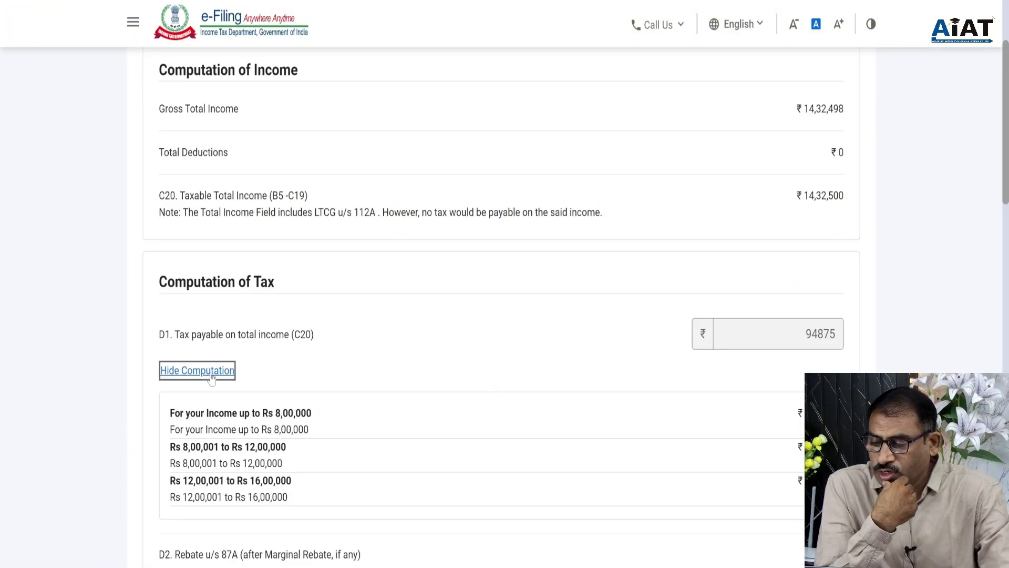
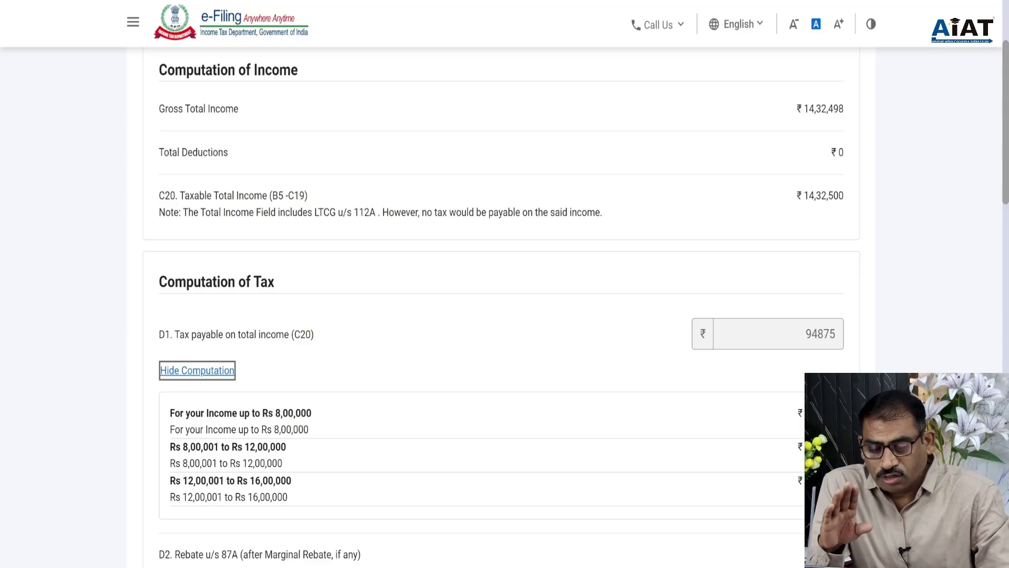
scroll(505, 303, "down", 3)
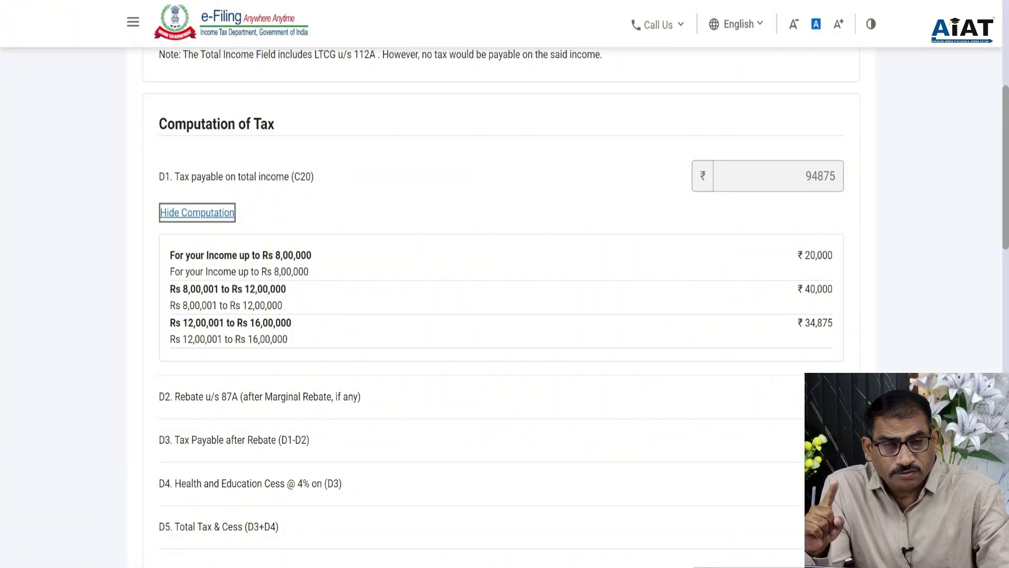
scroll(646, 421, "down", 6)
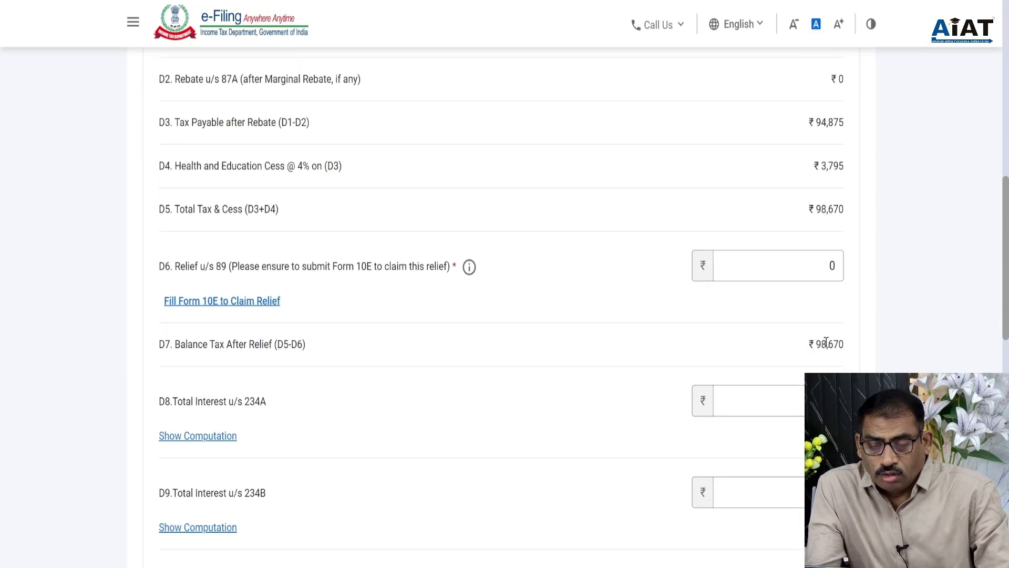
scroll(825, 344, "down", 3)
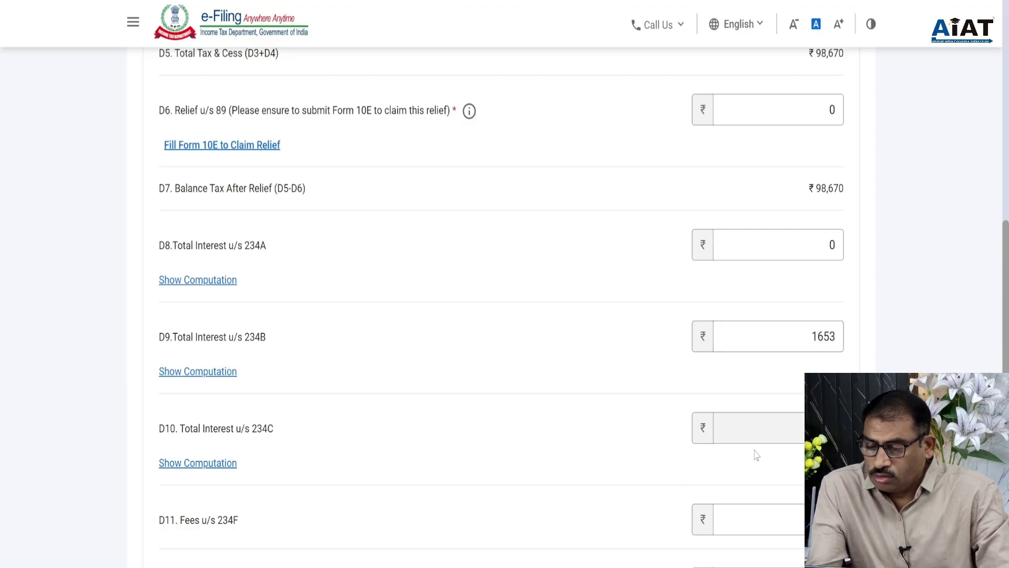
scroll(757, 455, "down", 8)
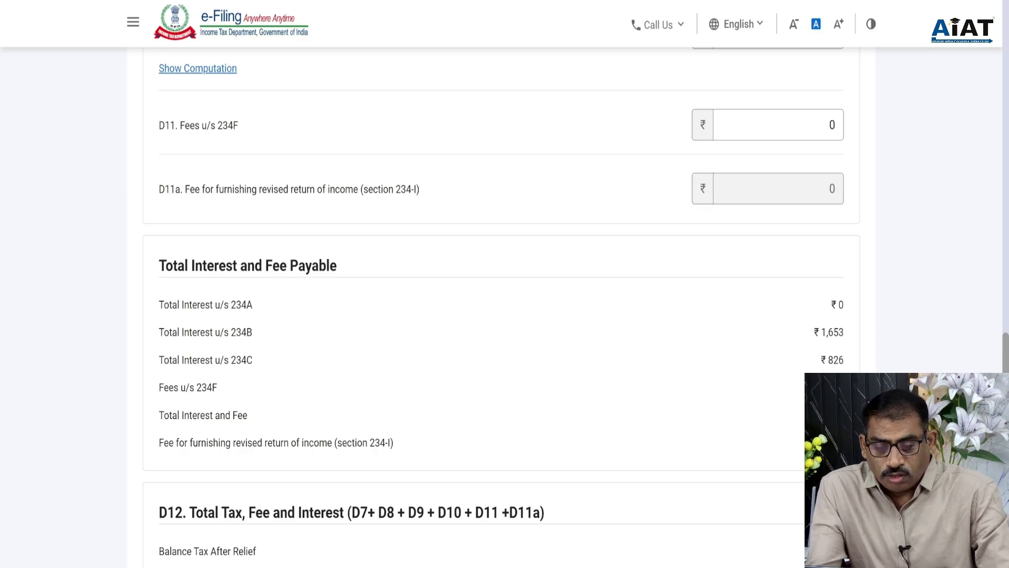
scroll(501, 301, "down", 2)
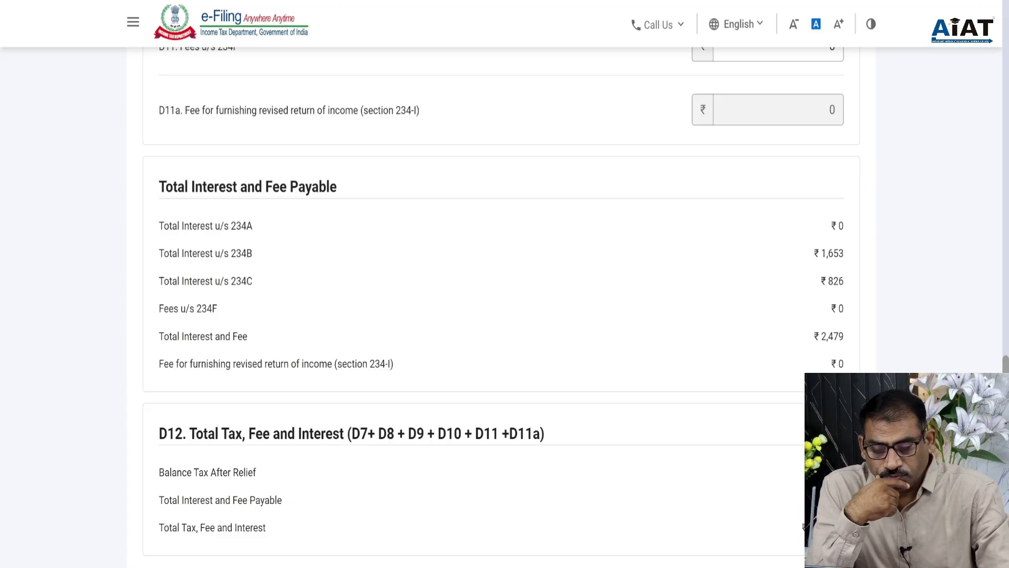
scroll(502, 289, "down", 3)
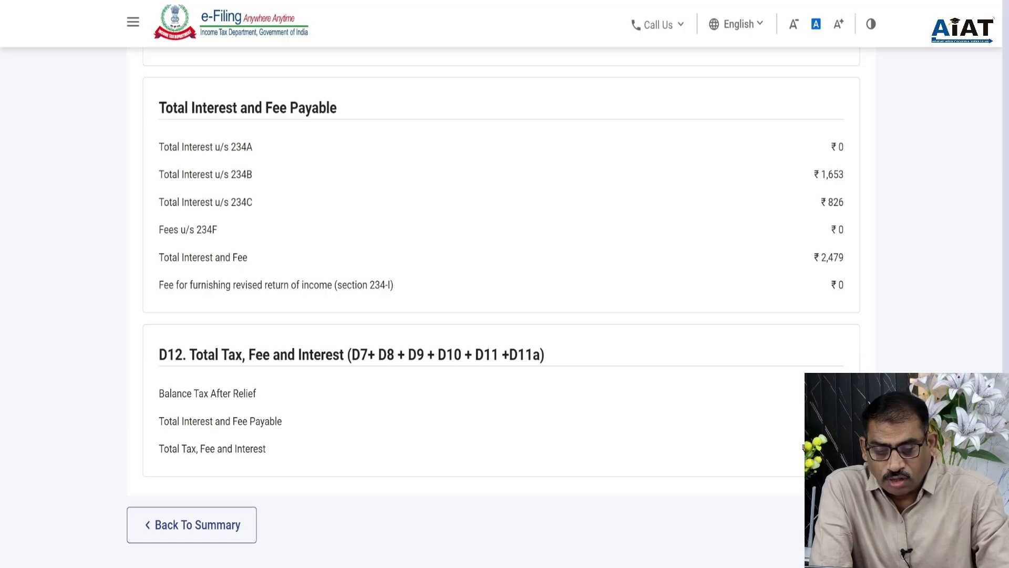
left_click(839, 525)
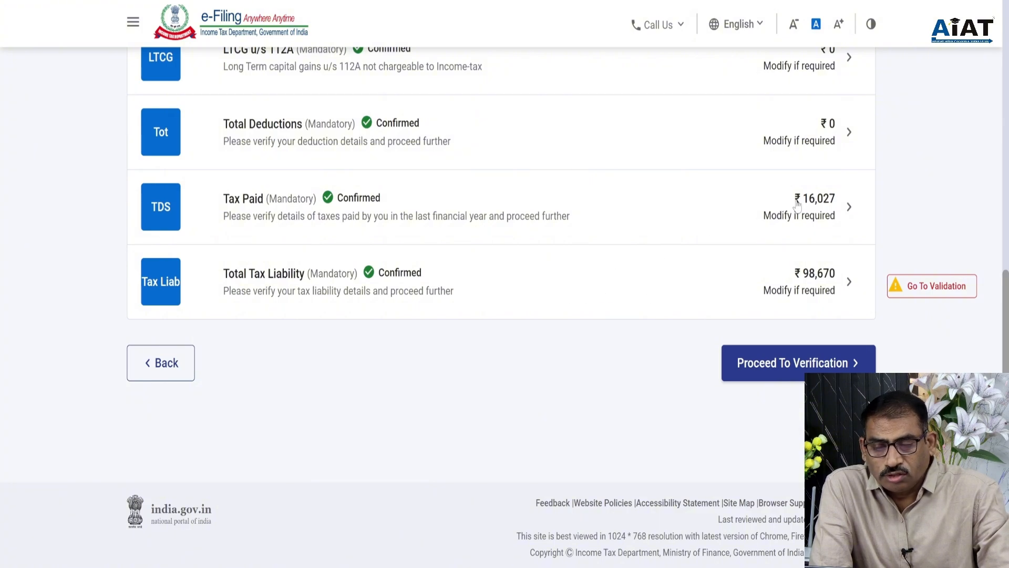
Proceed to verification and review the tax summary from the deductions through the Amount Payable/Refund section
left_click(801, 364)
scroll(562, 305, "down", 20)
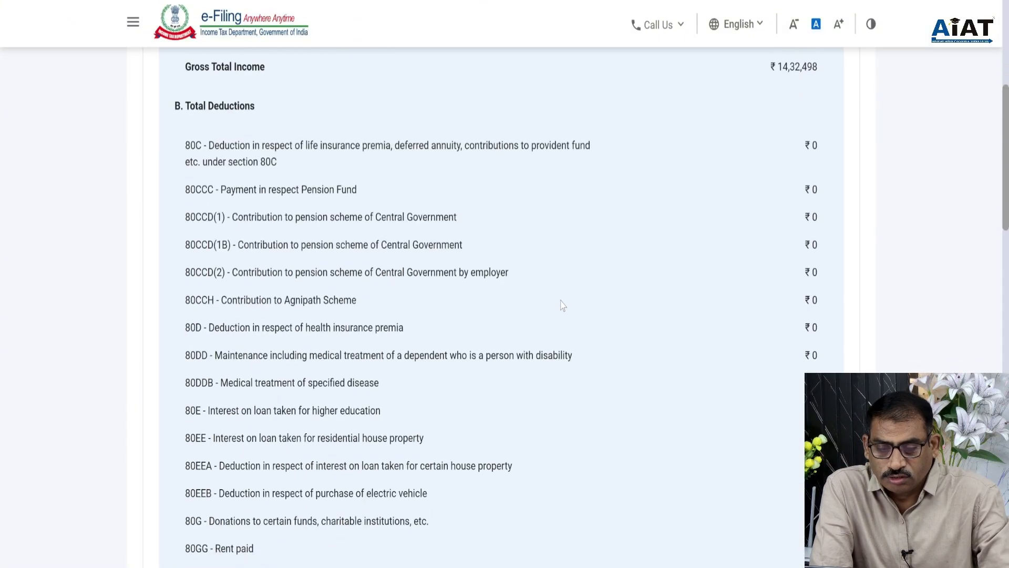
scroll(564, 306, "down", 8)
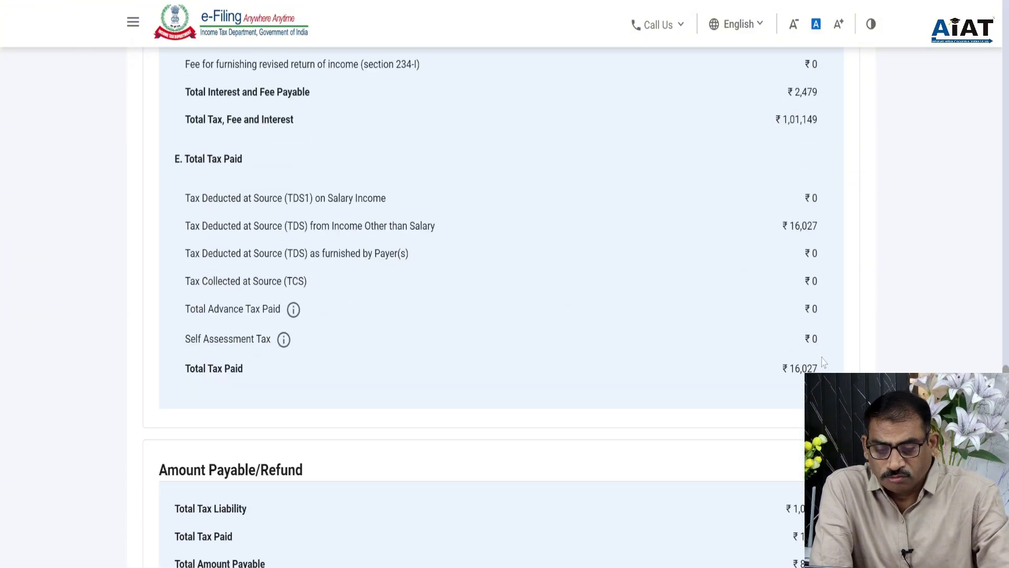
scroll(819, 364, "down", 3)
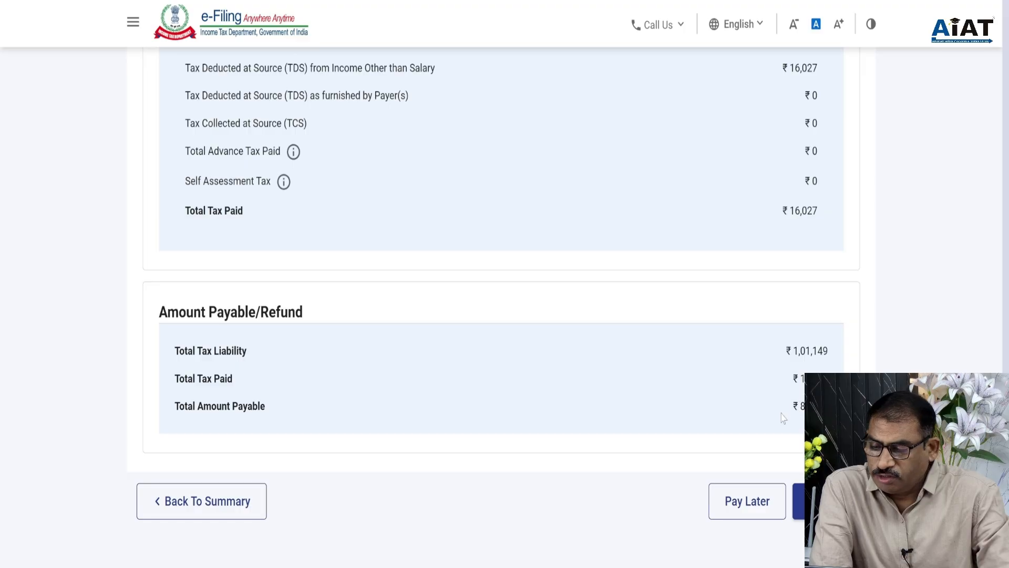
left_click_drag(782, 410, 809, 407)
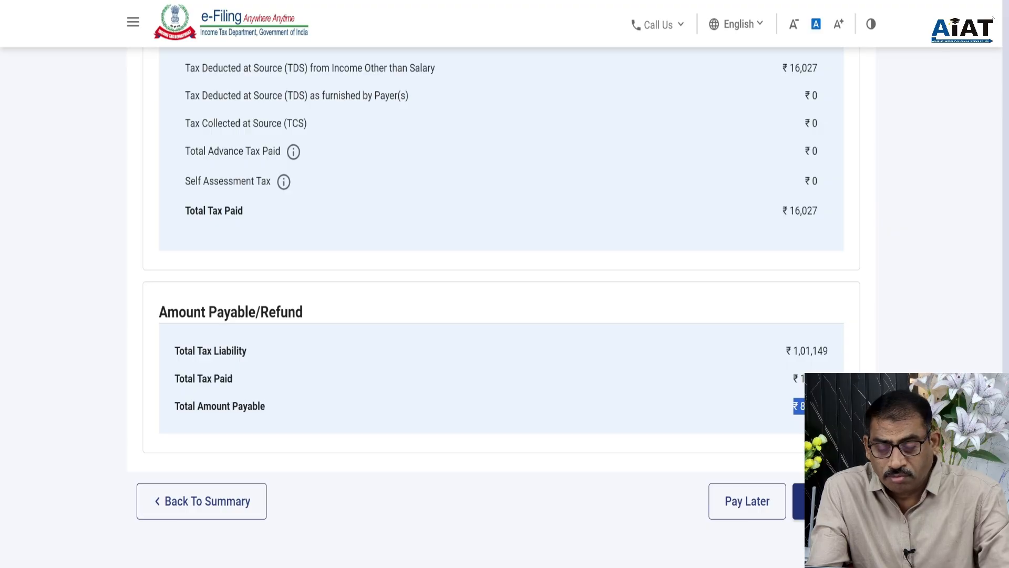
Start immediate payment through e-Pay Tax, accepting Assessment Year 2026-27, Self-Assessment Tax (300) and the pre-filled tax break-up
left_click(831, 501)
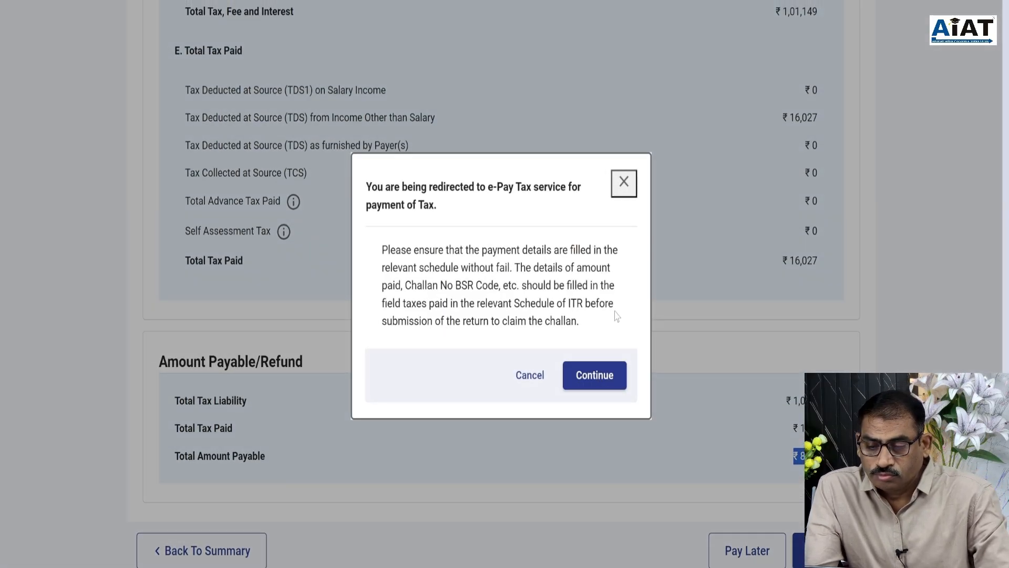
left_click(595, 375)
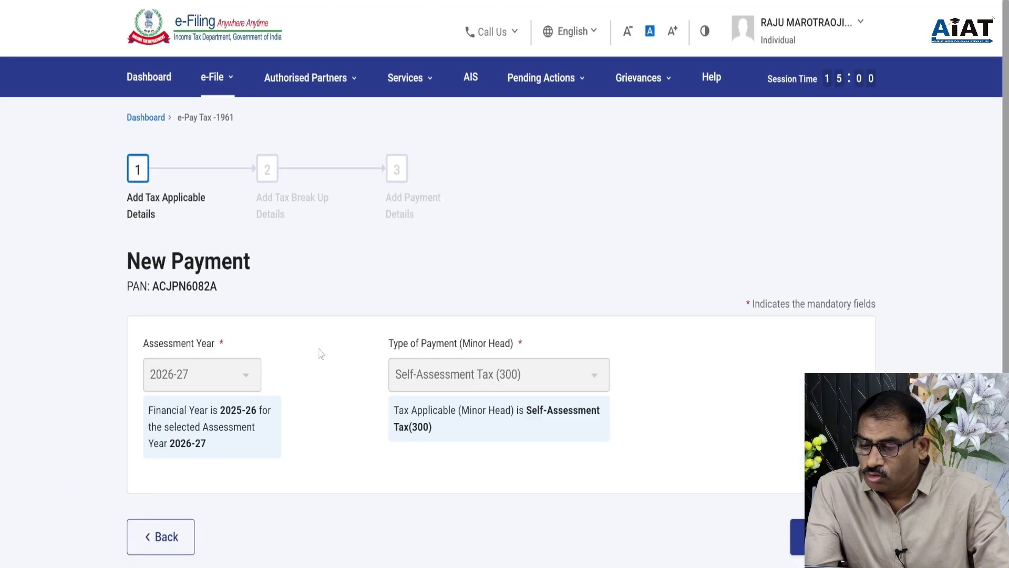
scroll(559, 384, "down", 3)
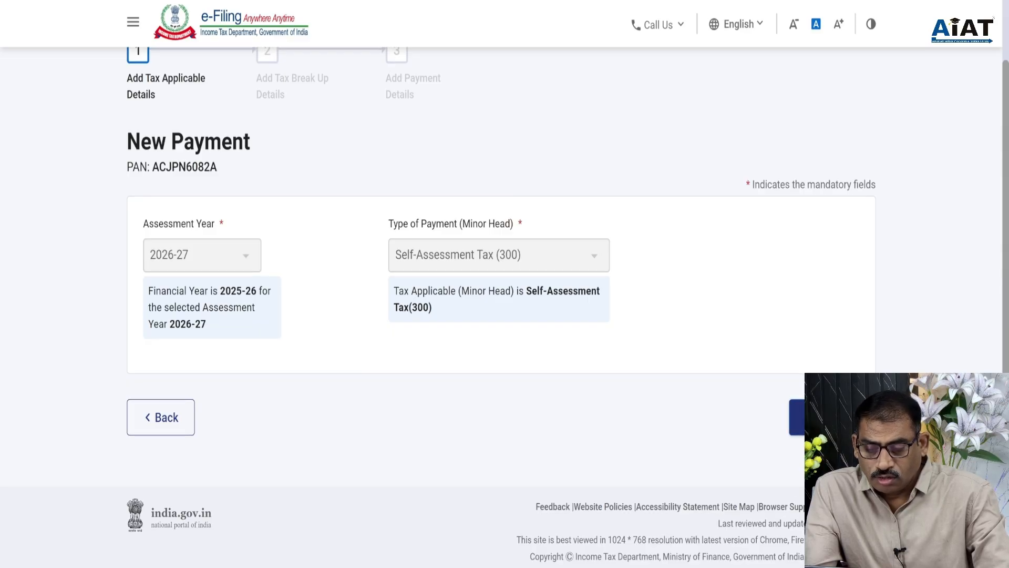
left_click(828, 418)
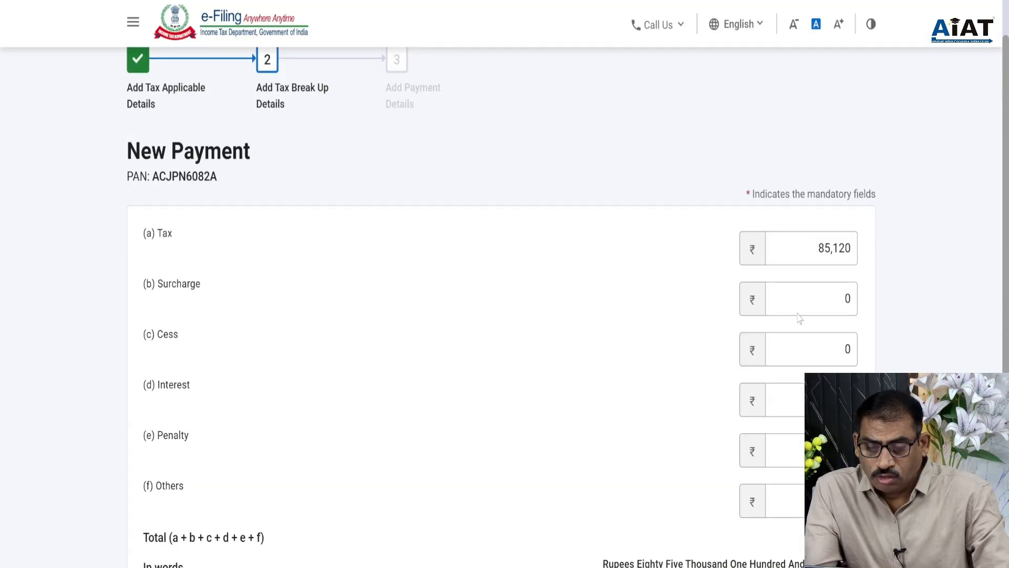
scroll(801, 316, "down", 5)
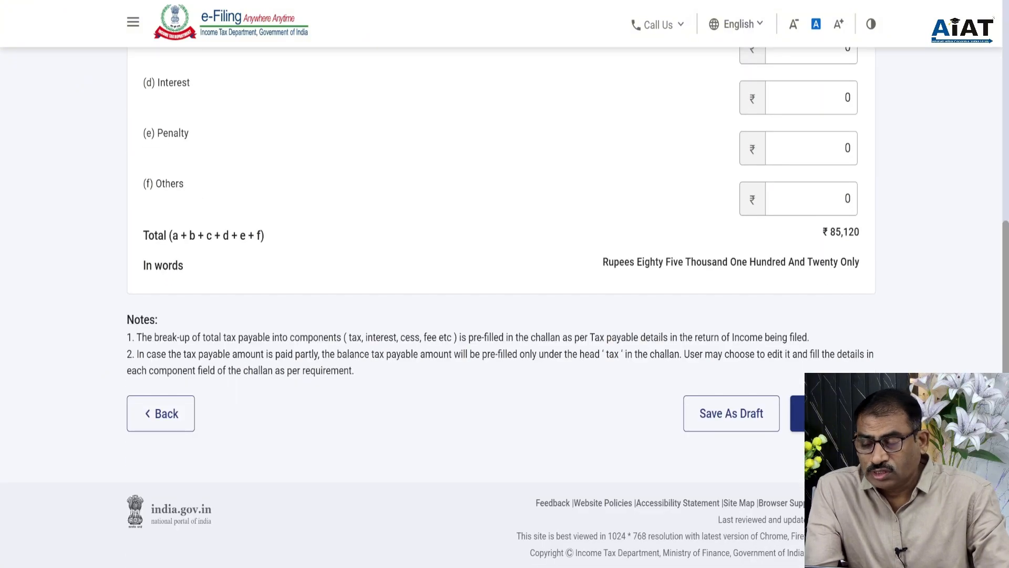
left_click(828, 413)
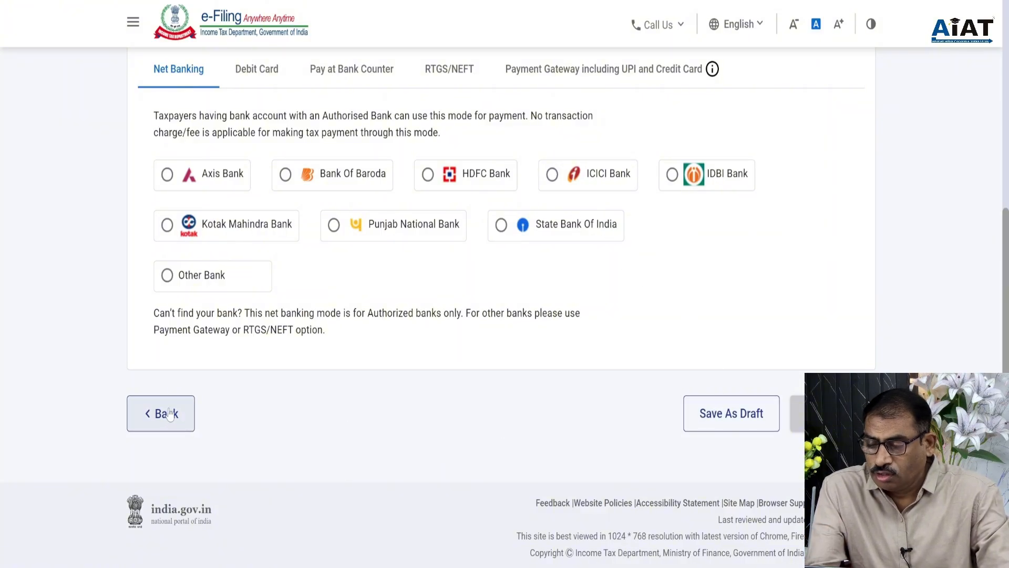
Select State Bank Of India net banking as the payment mode and review the payment preview and tax break-up
left_click(501, 225)
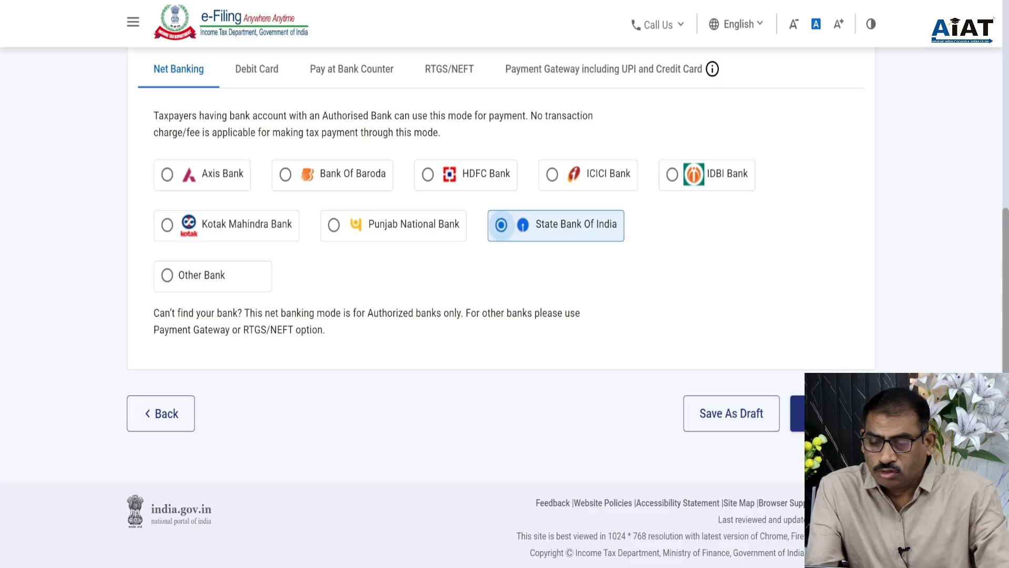
left_click(798, 413)
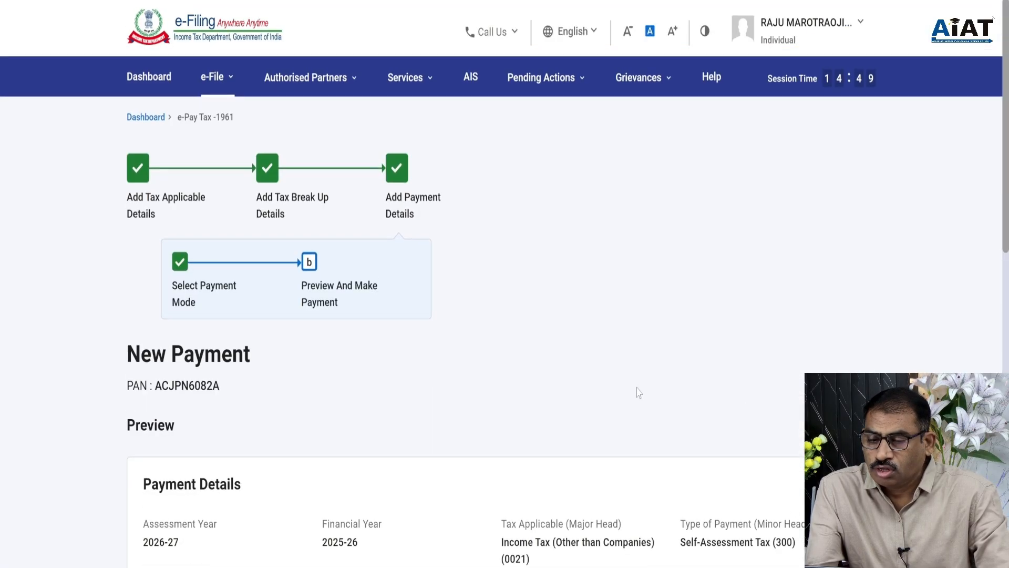
scroll(617, 383, "down", 10)
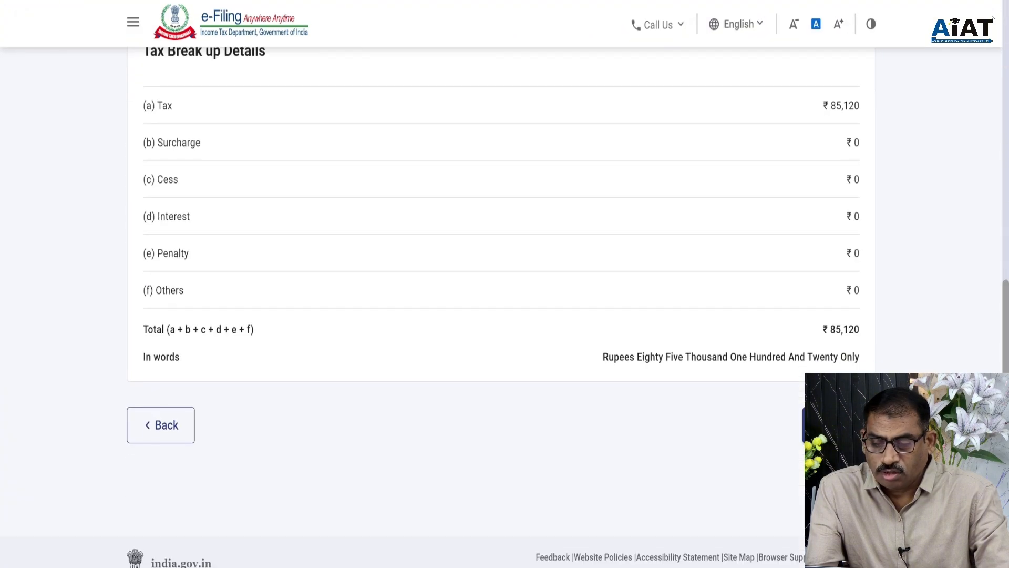
scroll(500, 263, "down", 1)
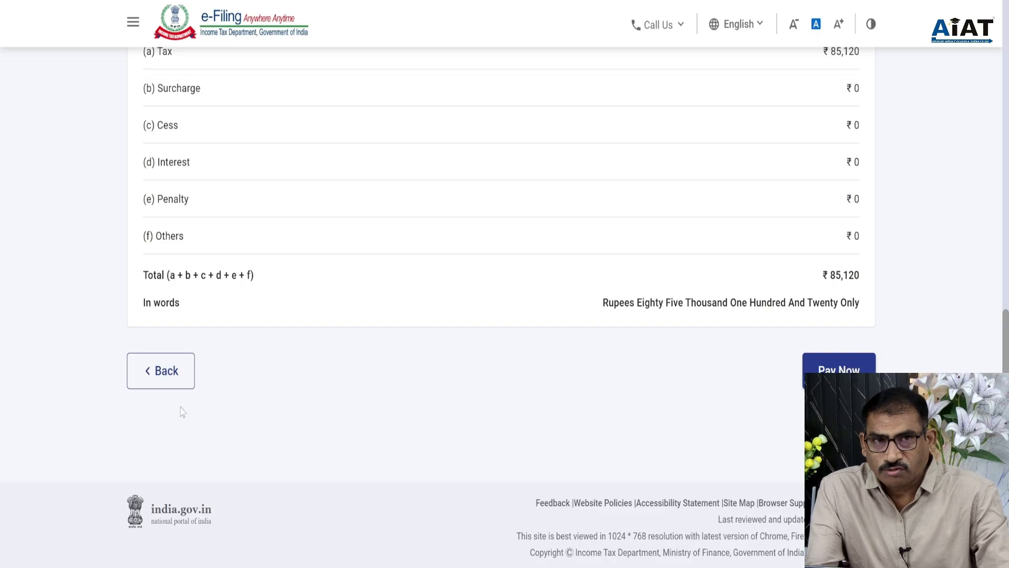
Back out of the e-Pay Tax payment without paying, return to the Return Summary and dismiss the pre-filled data notice
left_click(172, 378)
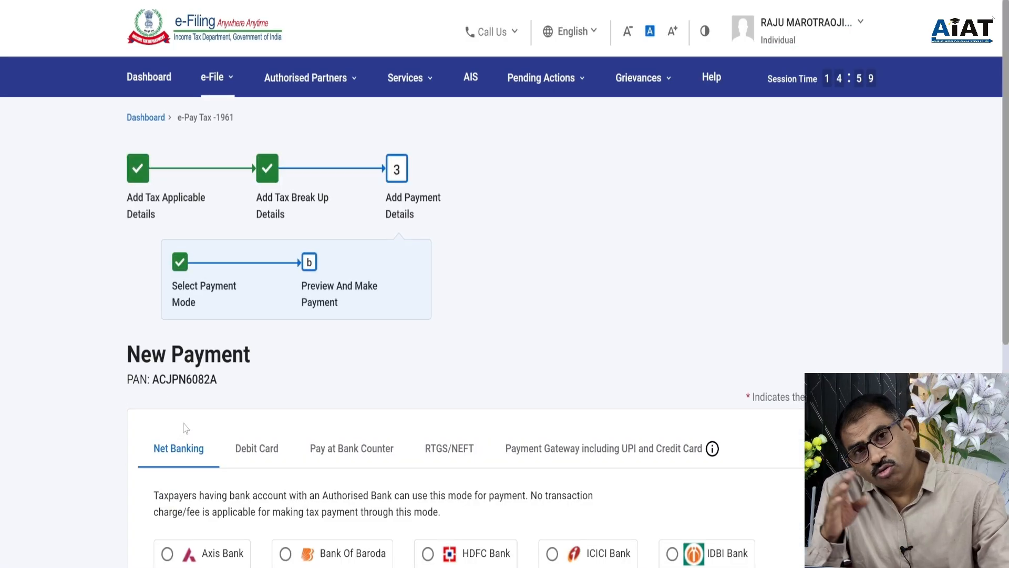
scroll(230, 332, "down", 7)
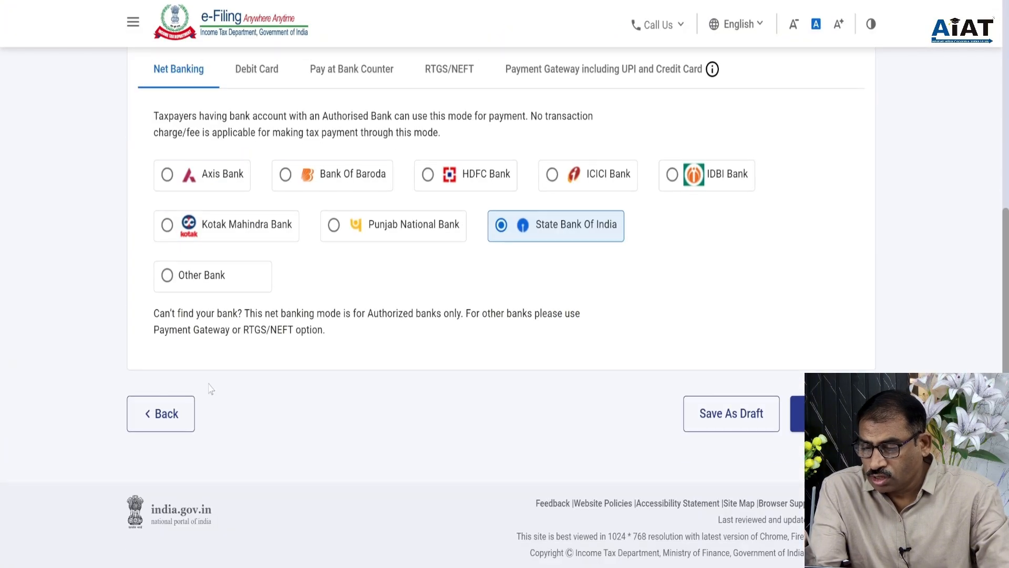
left_click(167, 420)
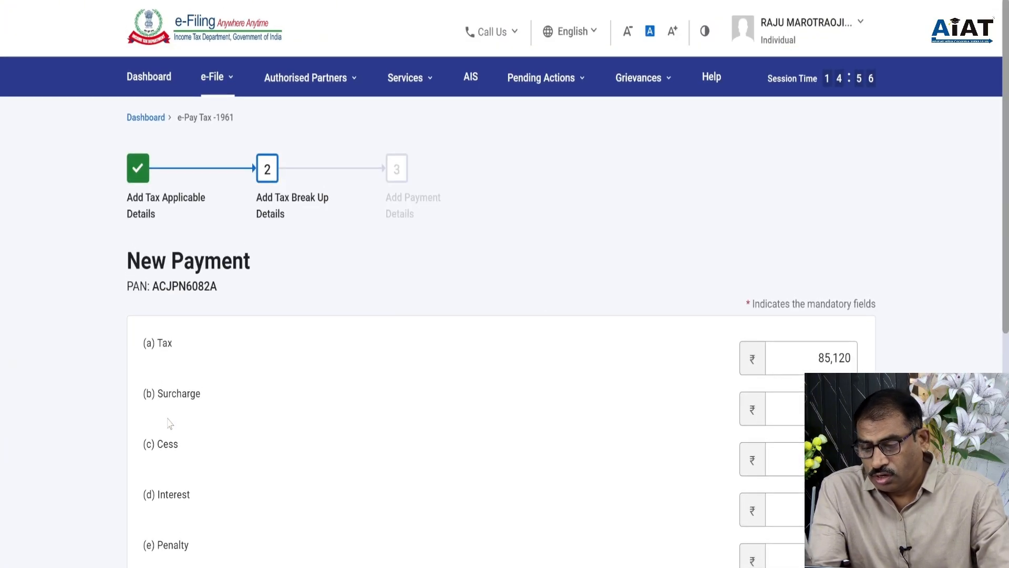
scroll(183, 410, "down", 8)
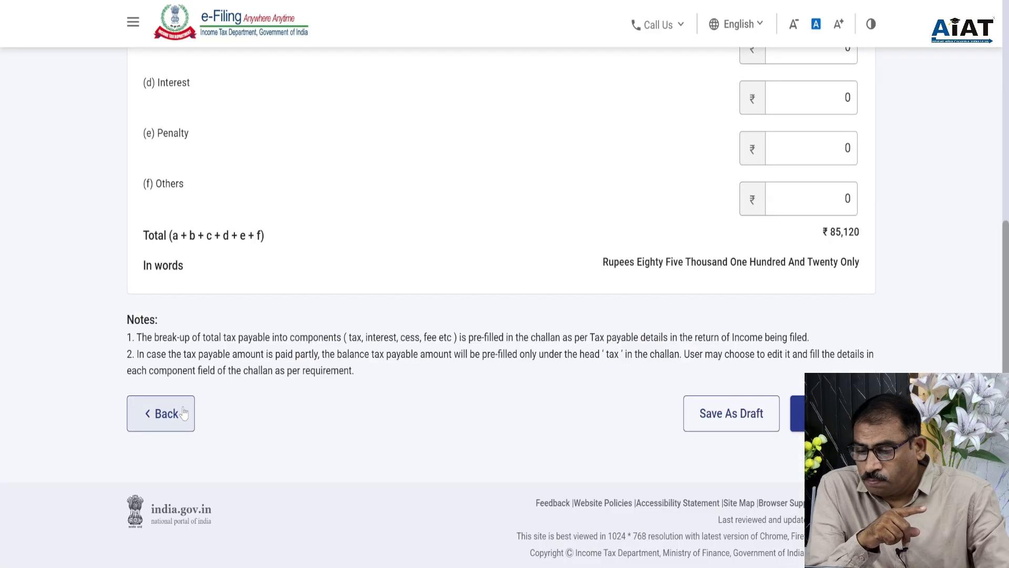
left_click(166, 414)
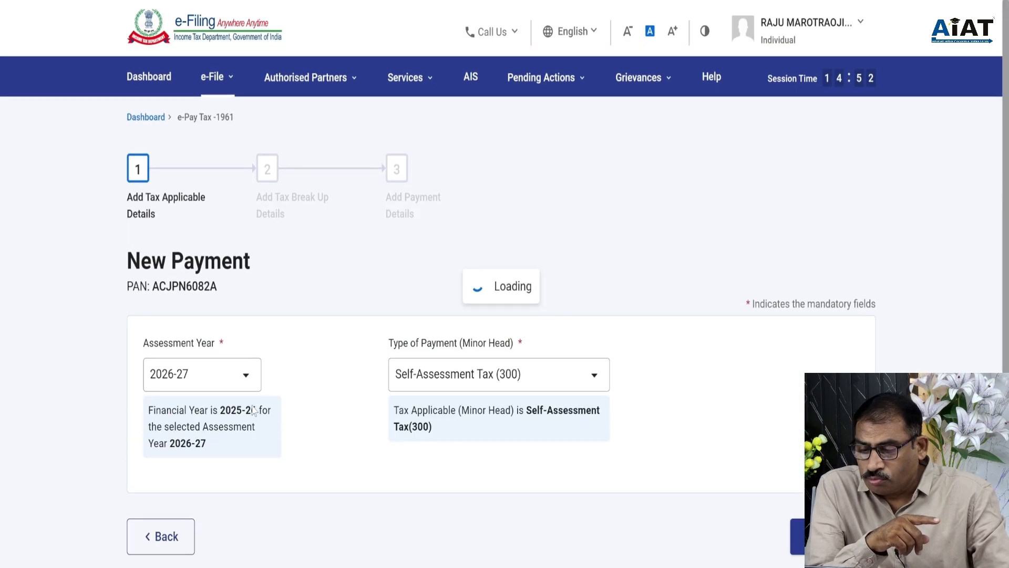
scroll(213, 415, "down", 1)
left_click(165, 413)
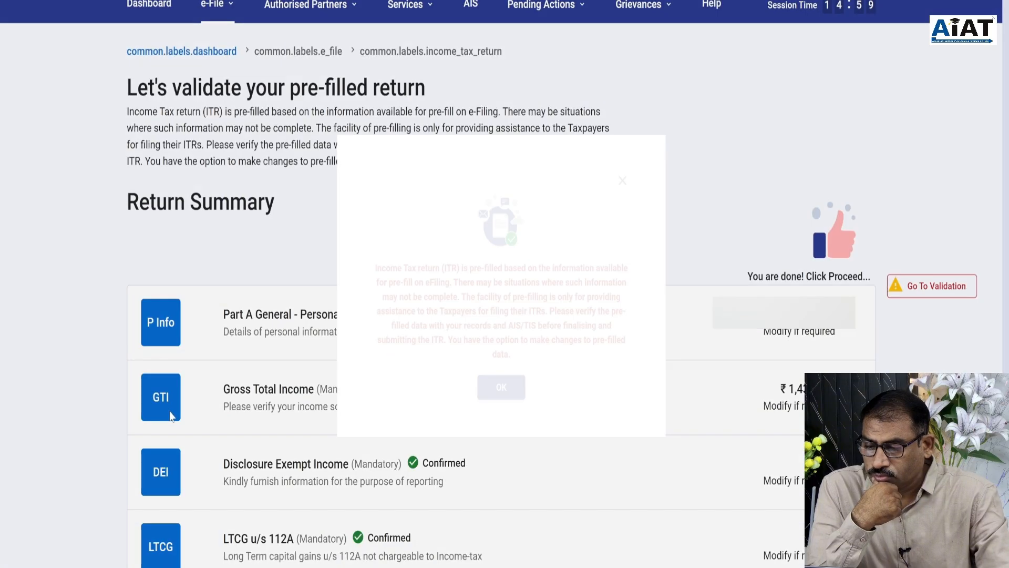
scroll(171, 415, "down", 1)
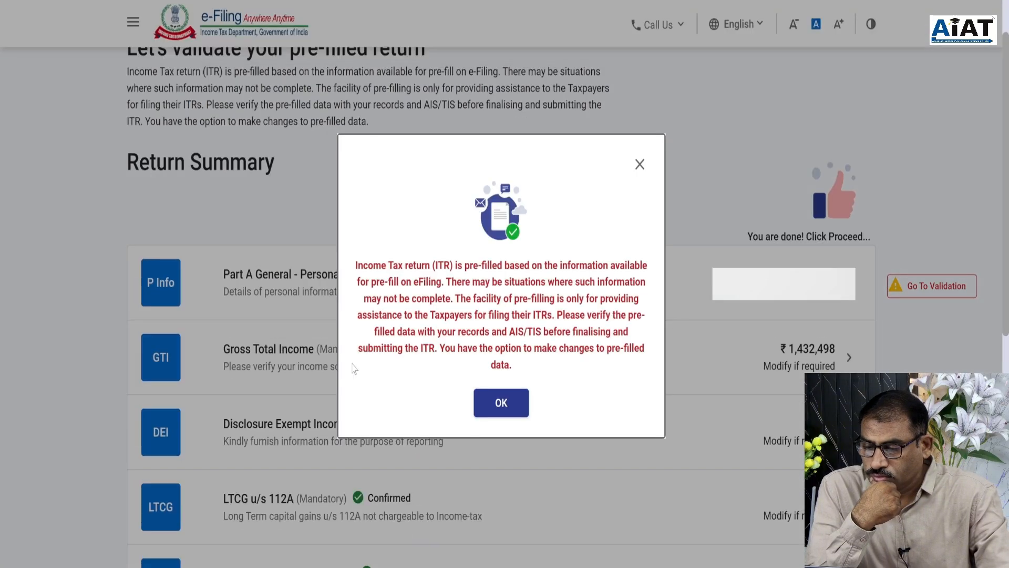
left_click(501, 390)
Open the Tax Paid schedule and start a new entry under Advance Tax and Self Assessment Tax Payments
scroll(498, 415, "down", 7)
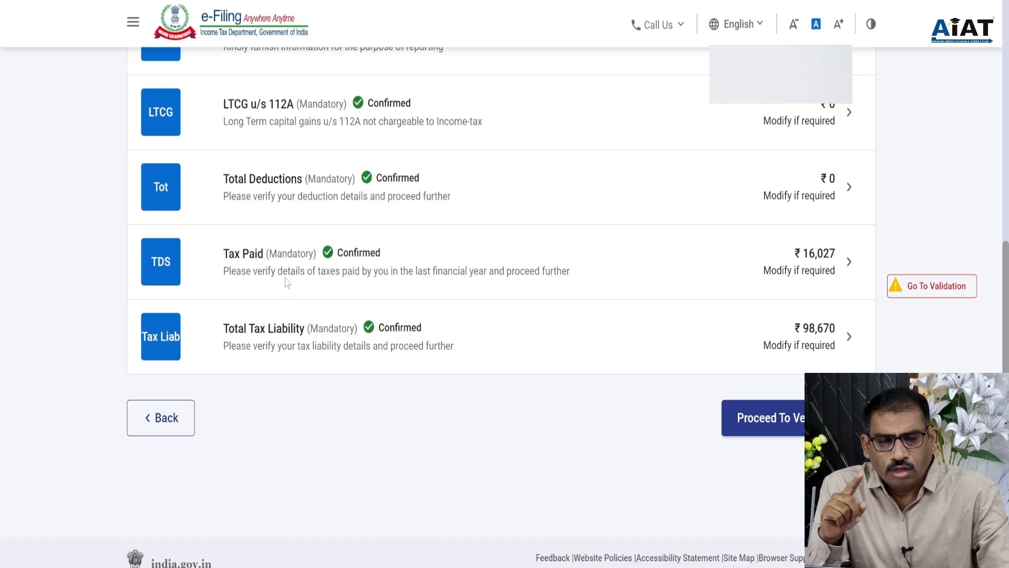
left_click(282, 263)
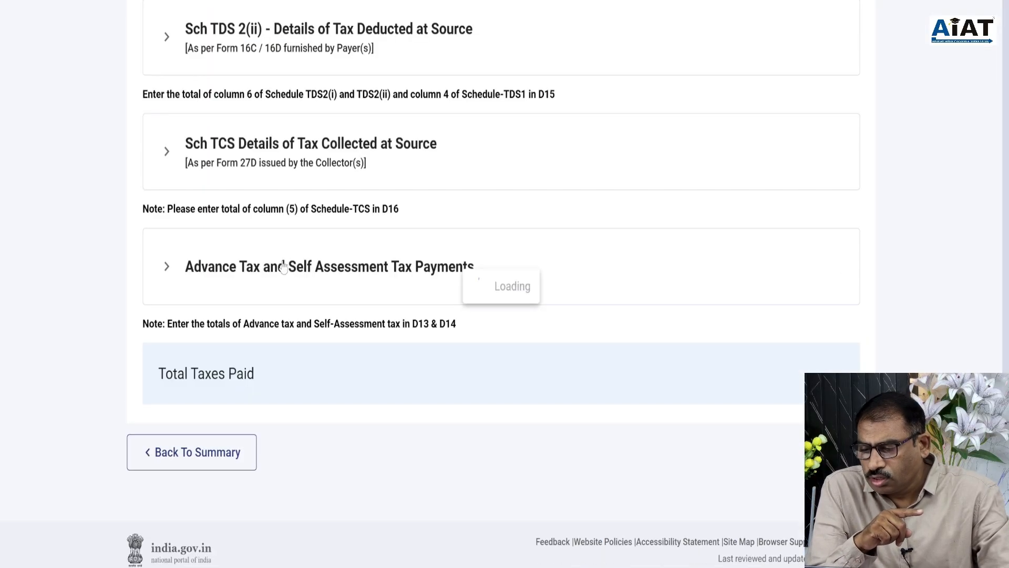
scroll(368, 395, "down", 6)
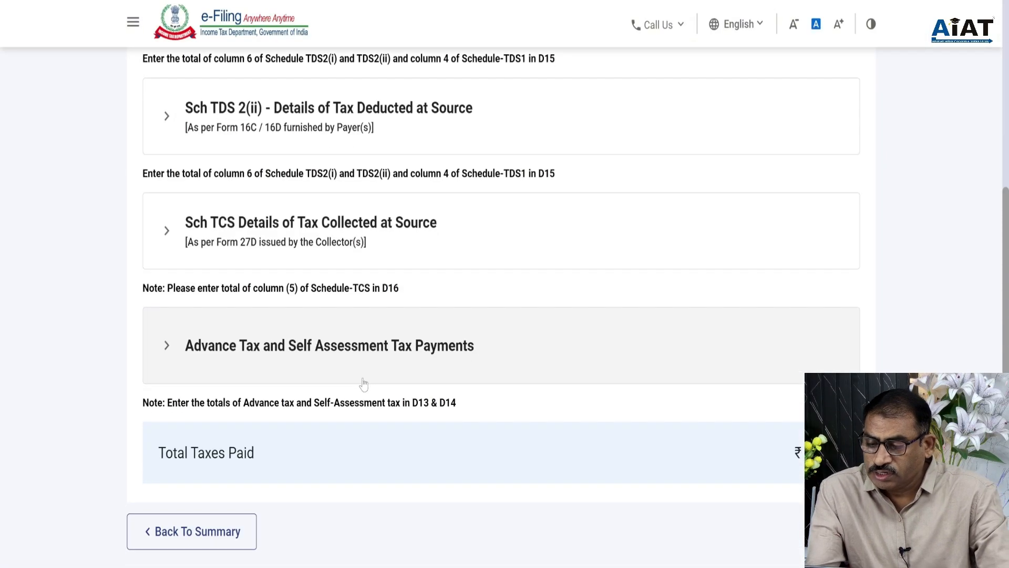
left_click(356, 356)
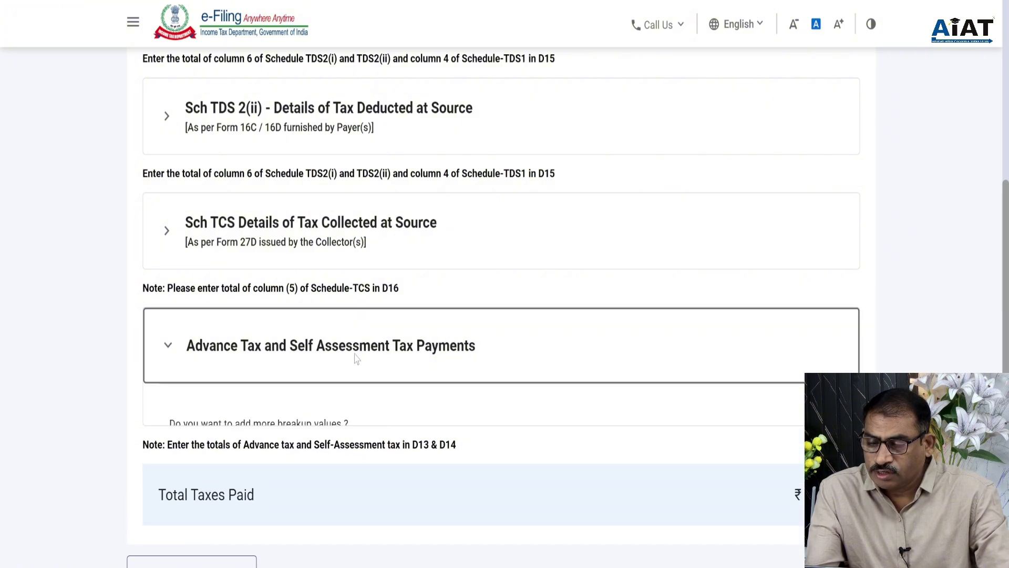
left_click(214, 451)
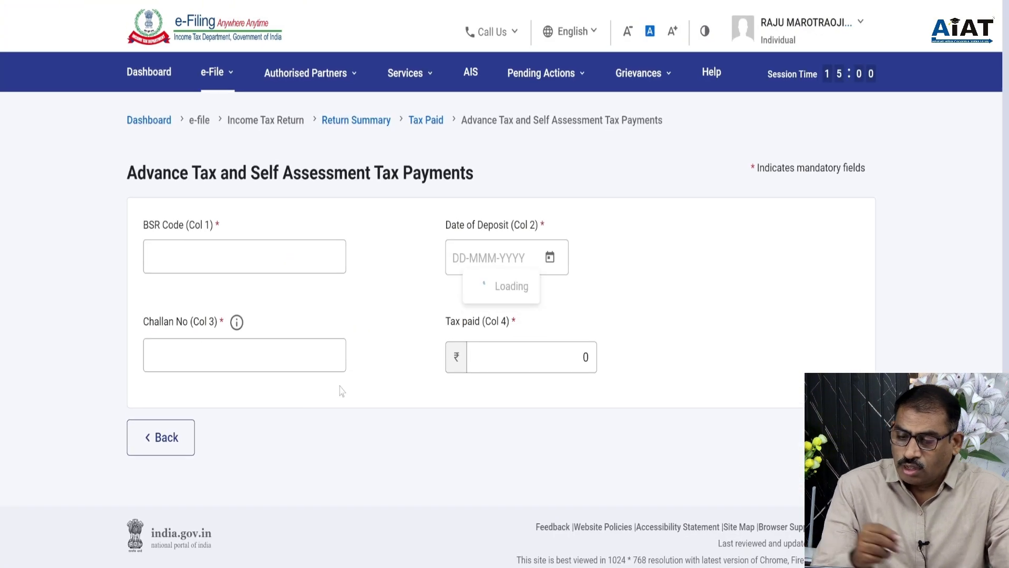
Check the BSR code, date of deposit, challan number and tax paid fields against the details on the challan receipt PDF
left_click(186, 243)
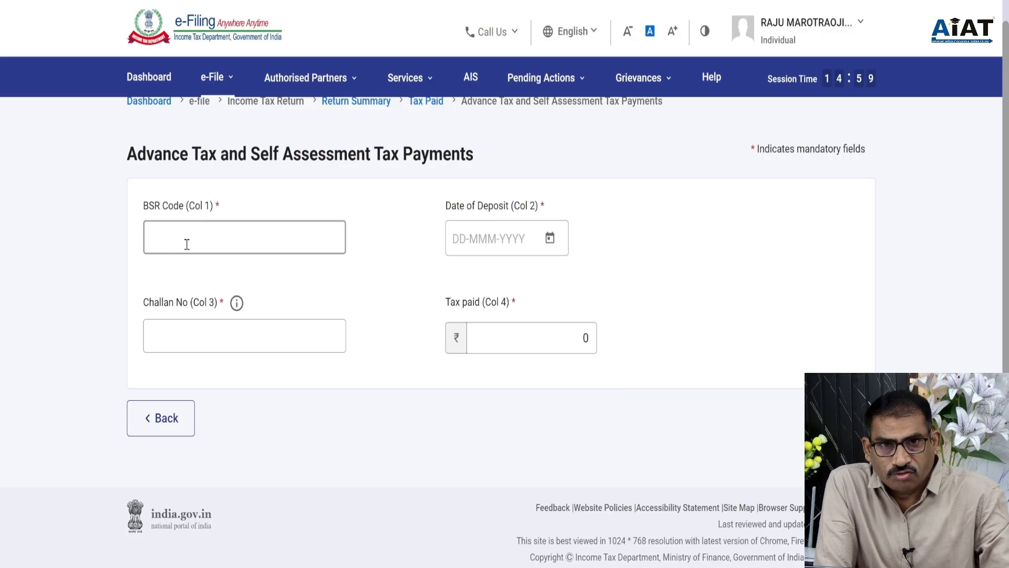
left_click(509, 239)
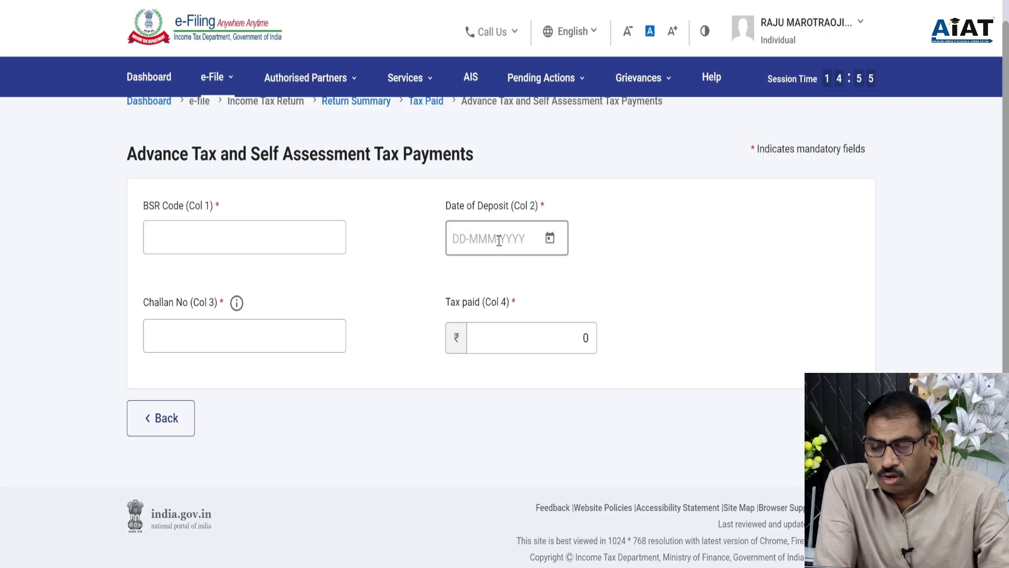
left_click(237, 337)
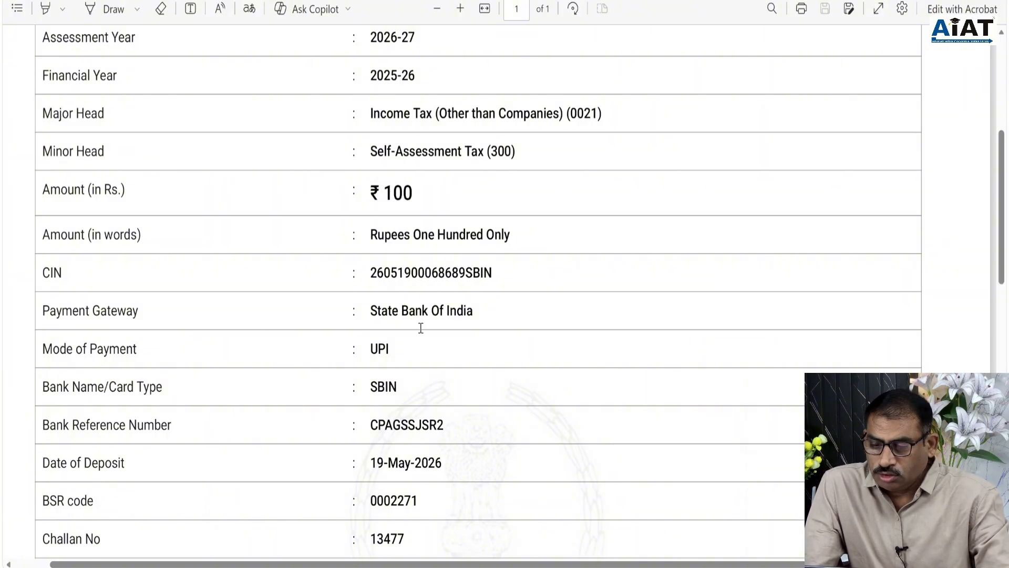
scroll(380, 331, "down", 3)
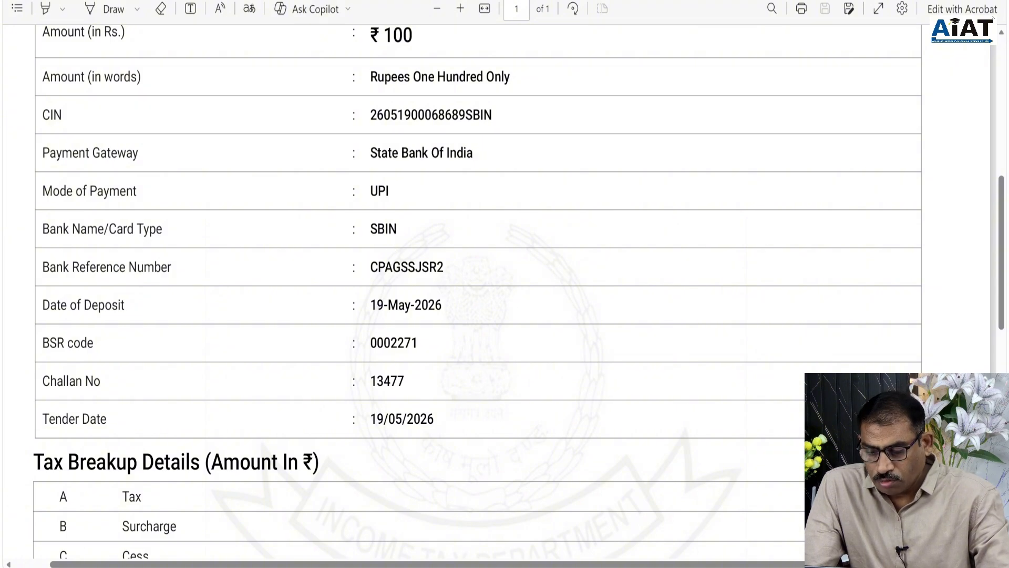
mouse_move(458, 567)
left_click(458, 505)
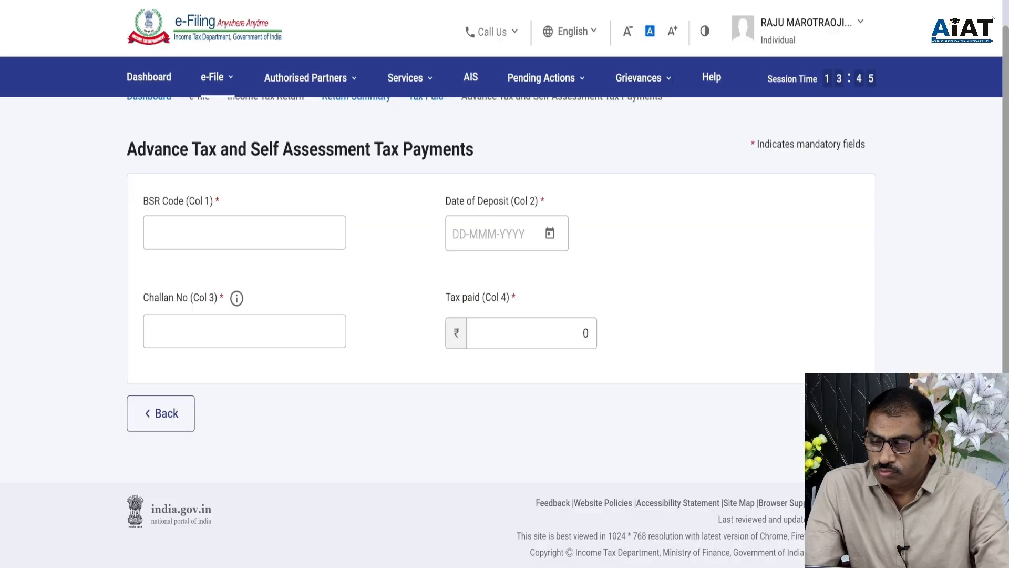
Leave the blank self-assessment tax payment entry without adding it and return to the Return Summary
left_click(842, 414)
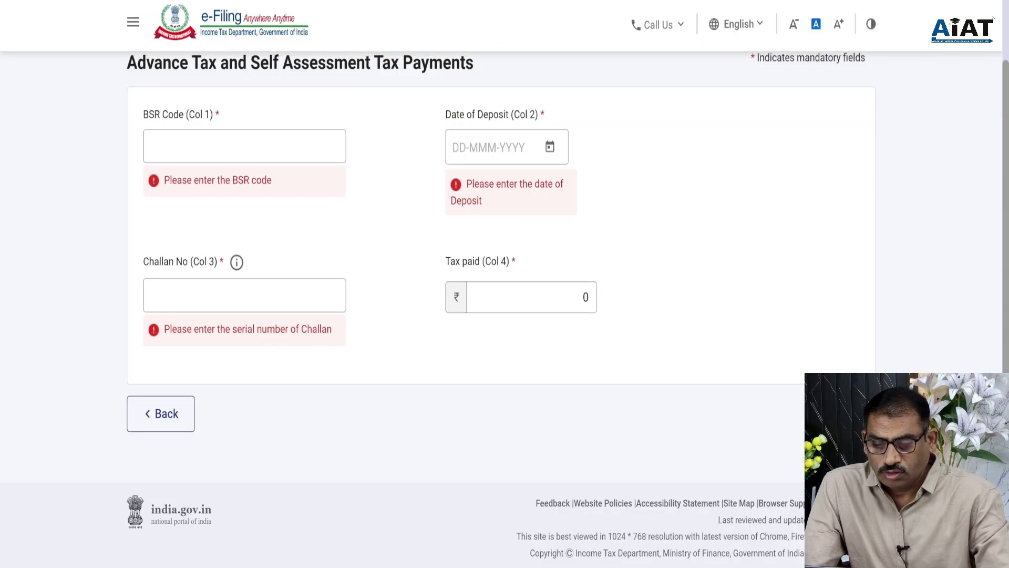
left_click(164, 420)
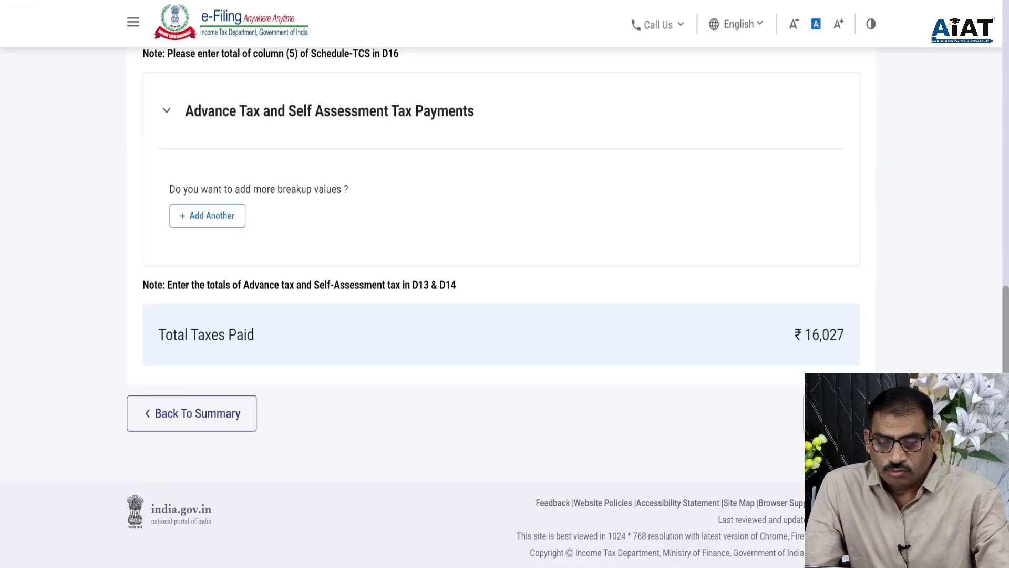
left_click(191, 413)
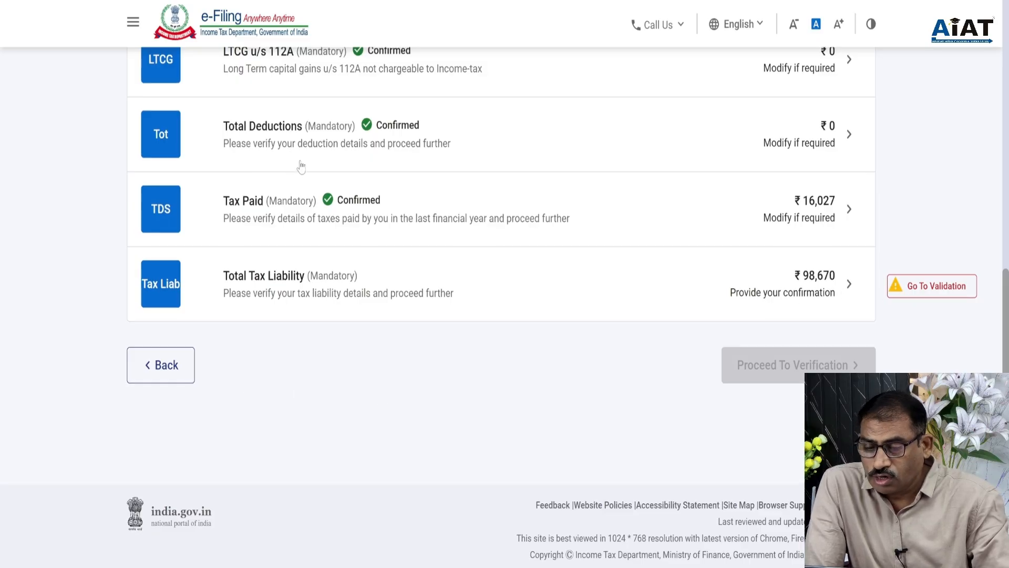
Open B1 Income from Business & Profession under Gross Total Income for editing and expand the section 44AD details
scroll(300, 165, "up", 5)
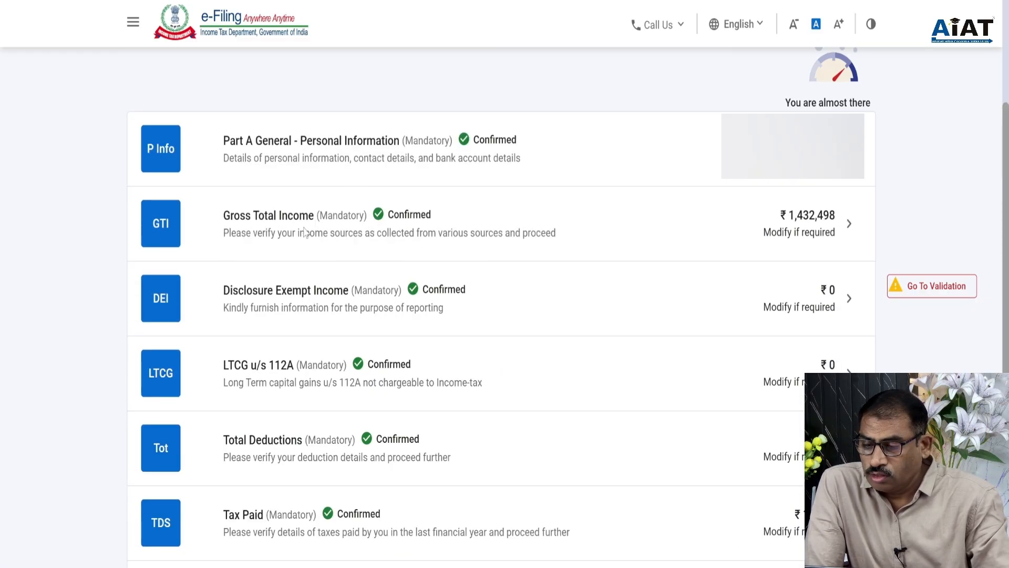
left_click(377, 230)
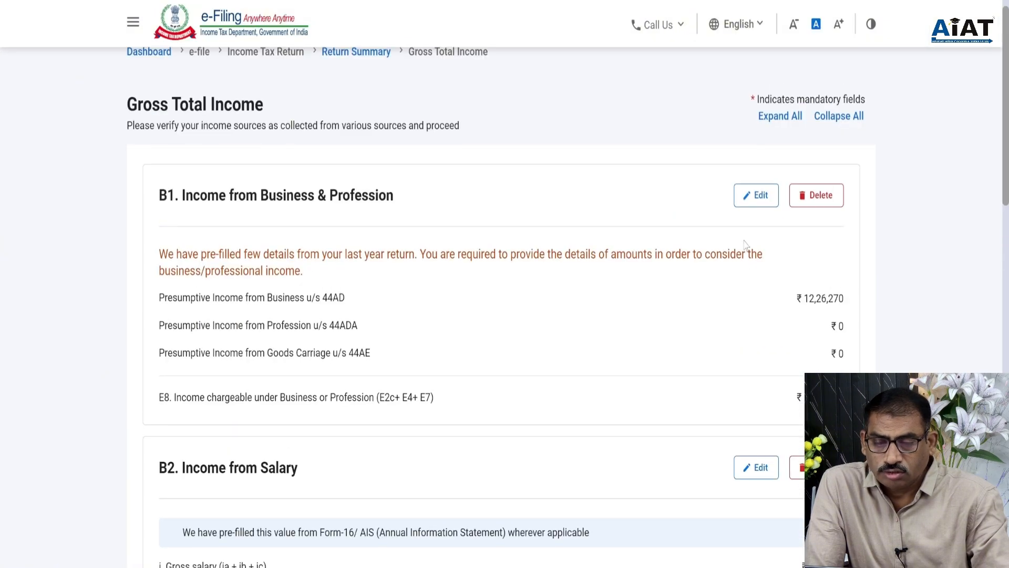
left_click(753, 204)
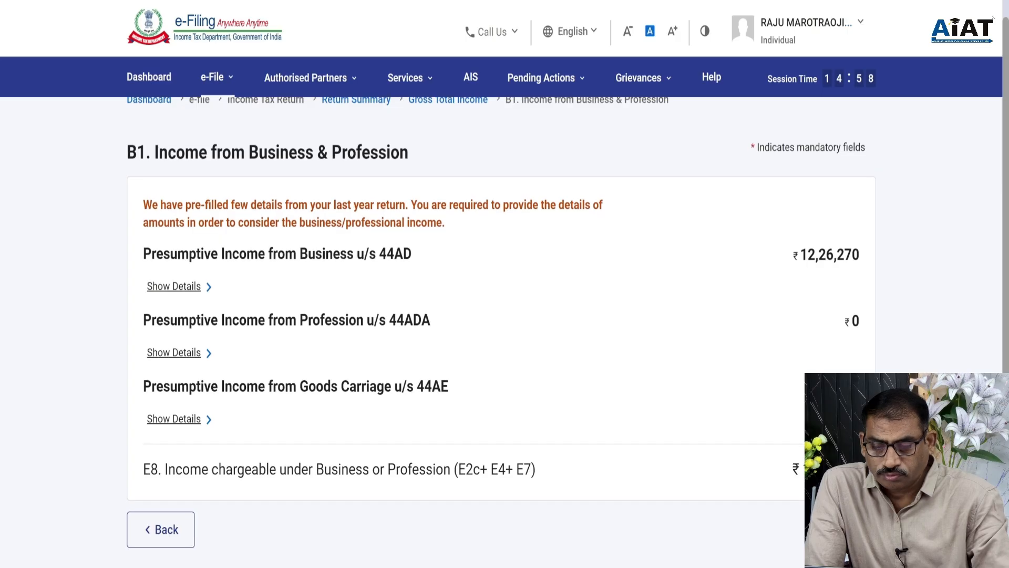
scroll(584, 428, "down", 2)
left_click(176, 171)
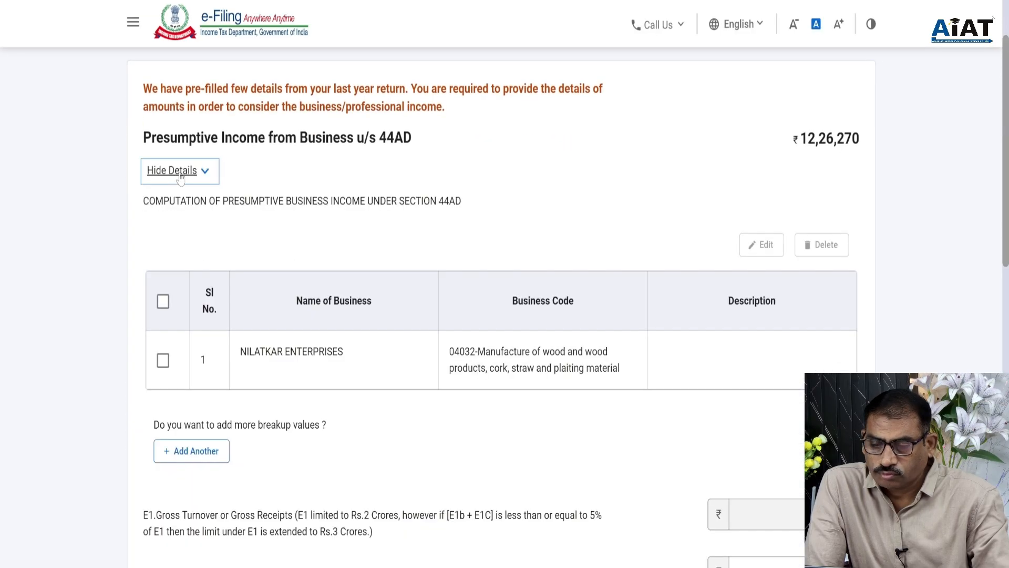
scroll(793, 446, "down", 2)
scroll(792, 446, "down", 2)
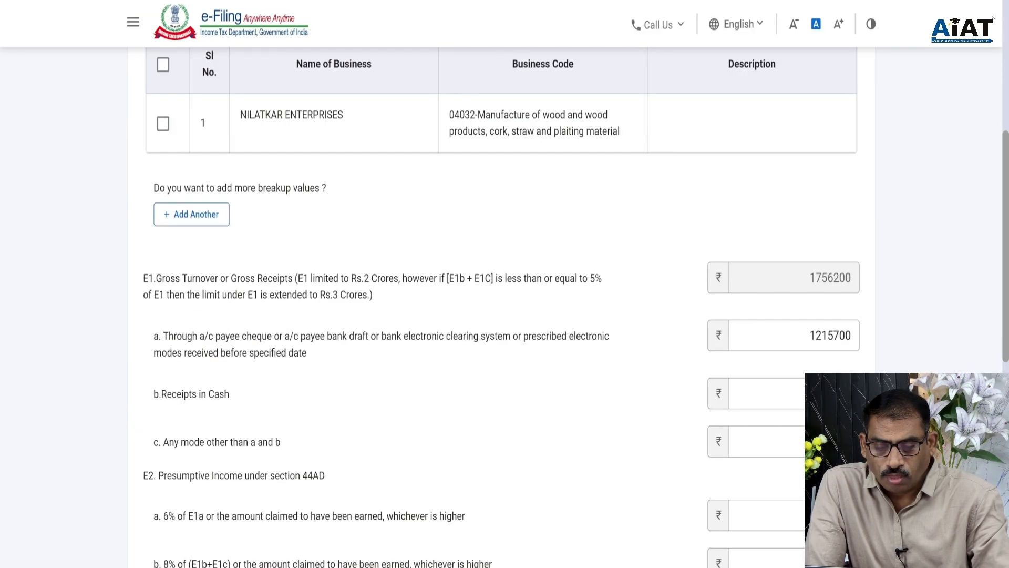
Set the E2a presumptive income (6% of E1a or amount claimed) to 790590 and save the business income details
left_click(816, 336)
key("Tab")
key("Tab")
key("Tab")
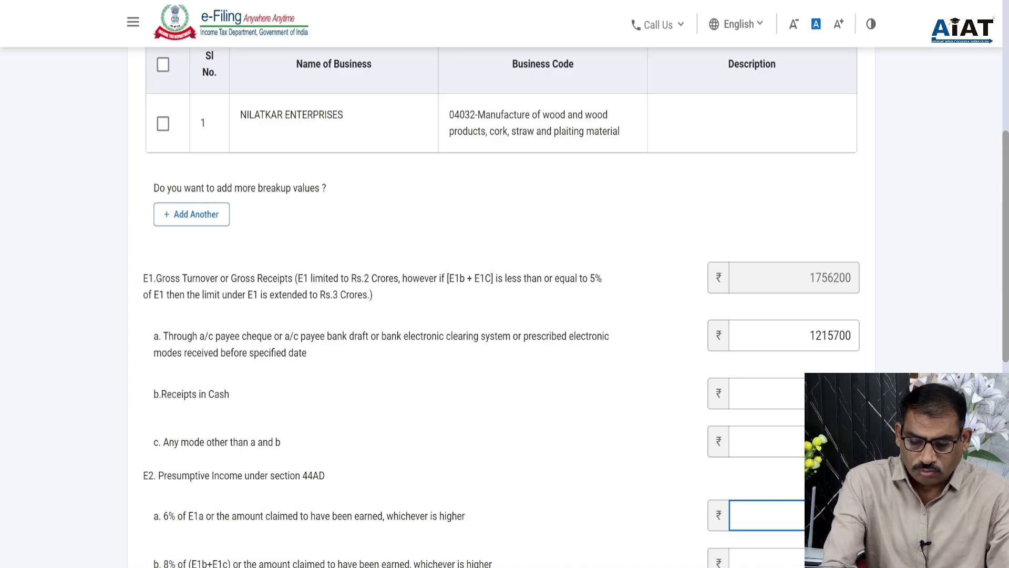
scroll(504, 284, "down", 5)
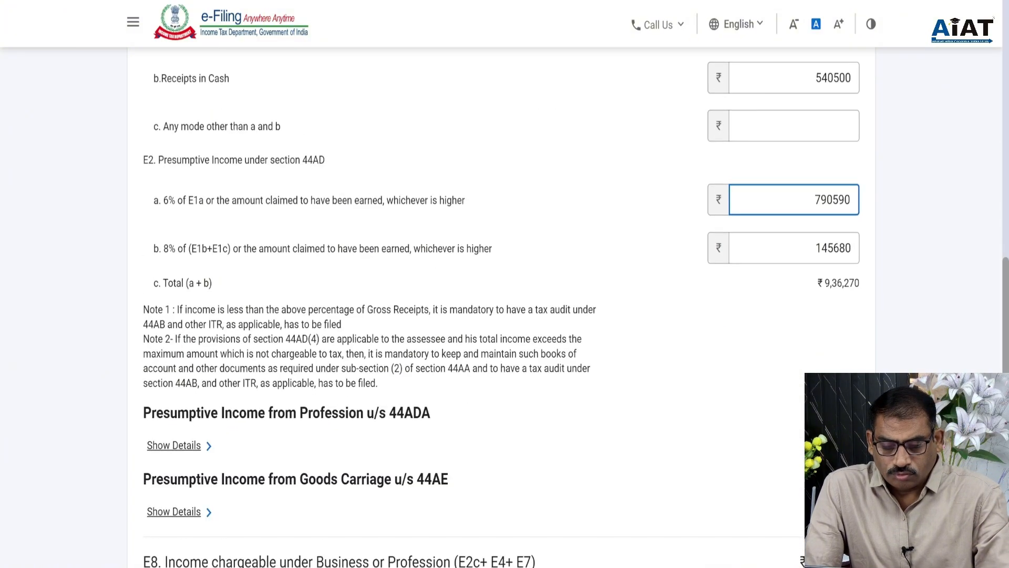
scroll(505, 283, "down", 4)
scroll(505, 284, "up", 1)
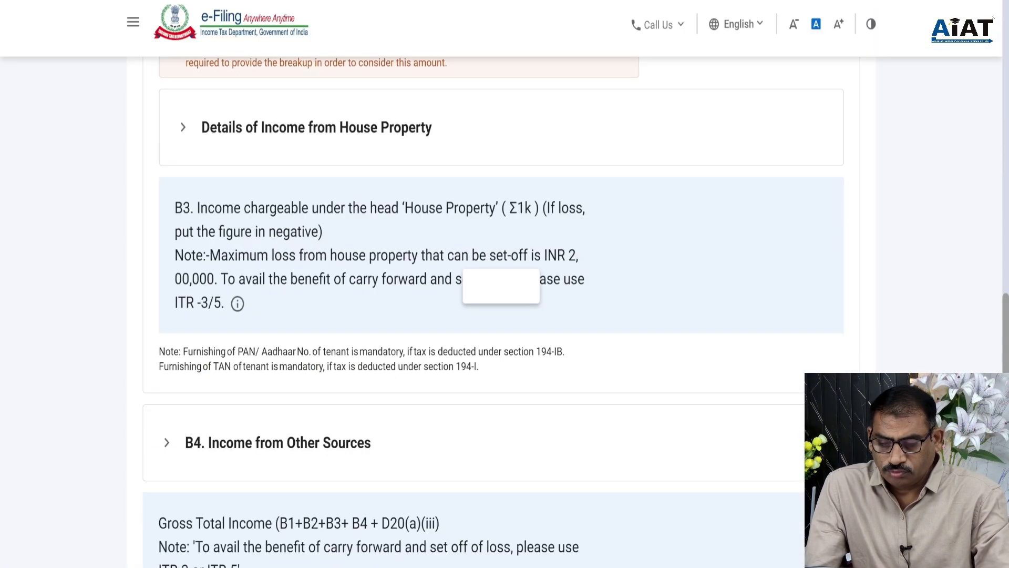
Review the income heads and confirm the Gross Total Income schedule
scroll(726, 408, "up", 10)
scroll(716, 399, "down", 15)
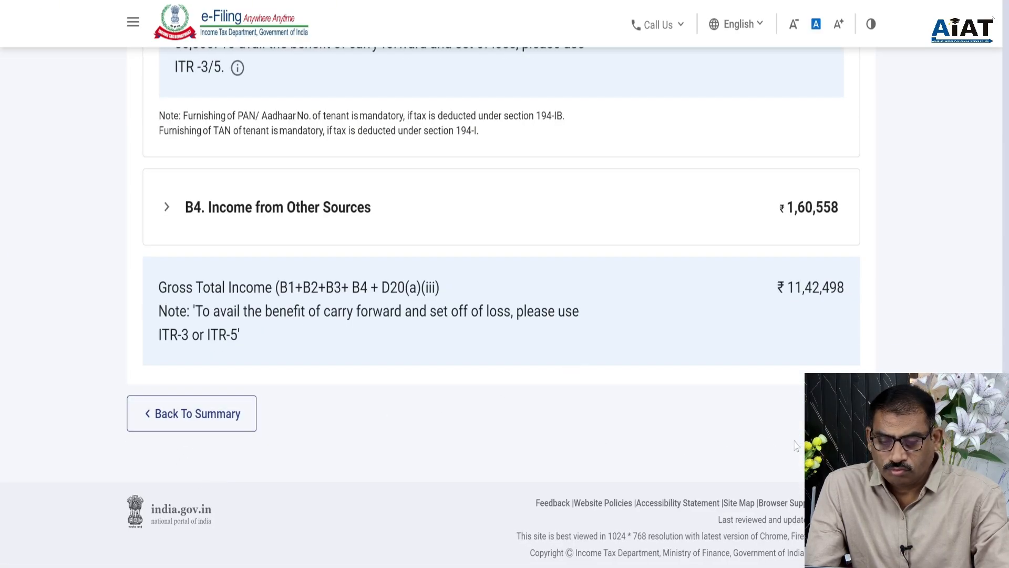
left_click(836, 415)
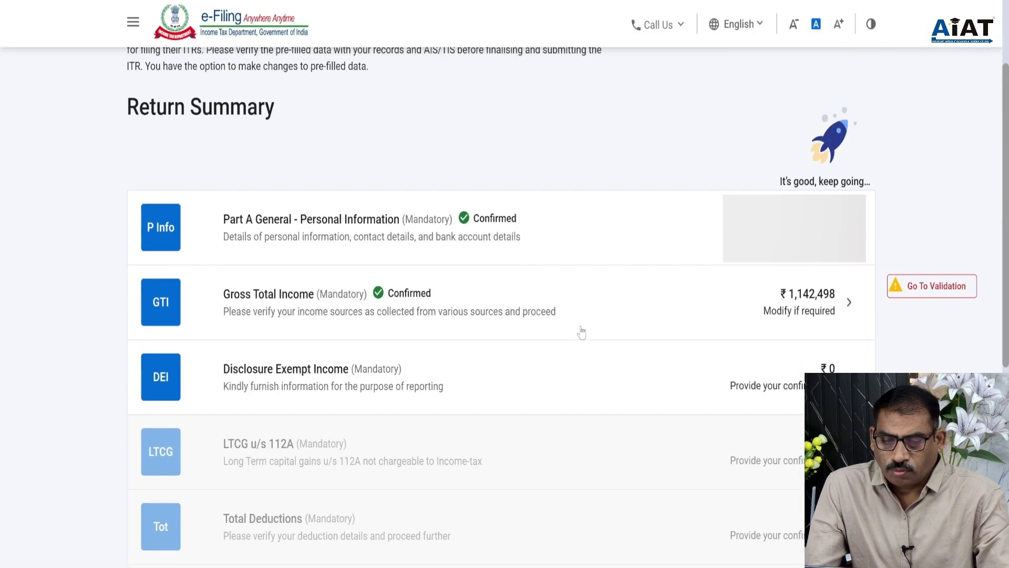
Confirm the Disclosure Exempt Income schedule, then the LTCG u/s 112A schedule with its amounts left blank
left_click(405, 375)
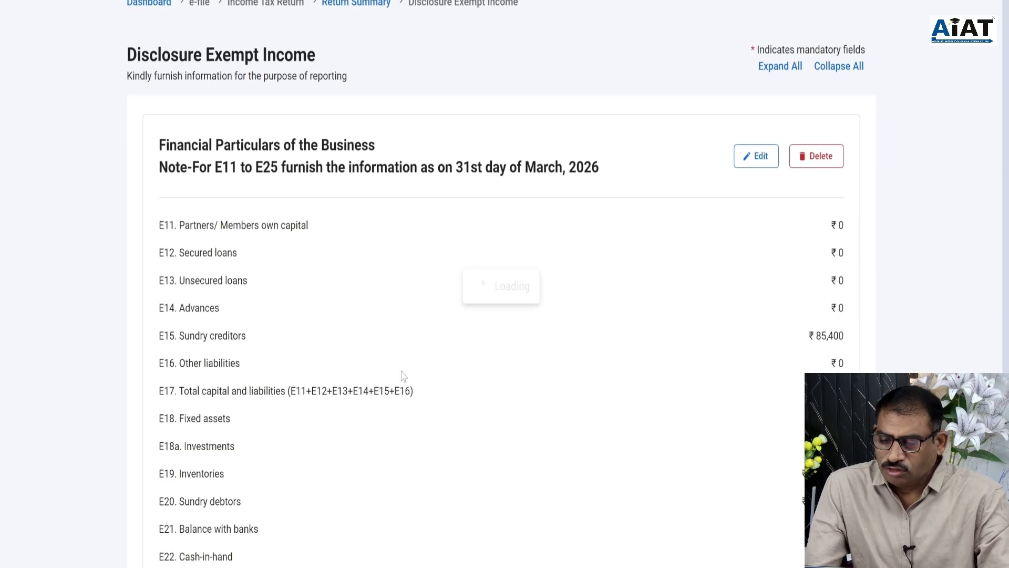
scroll(423, 367, "down", 8)
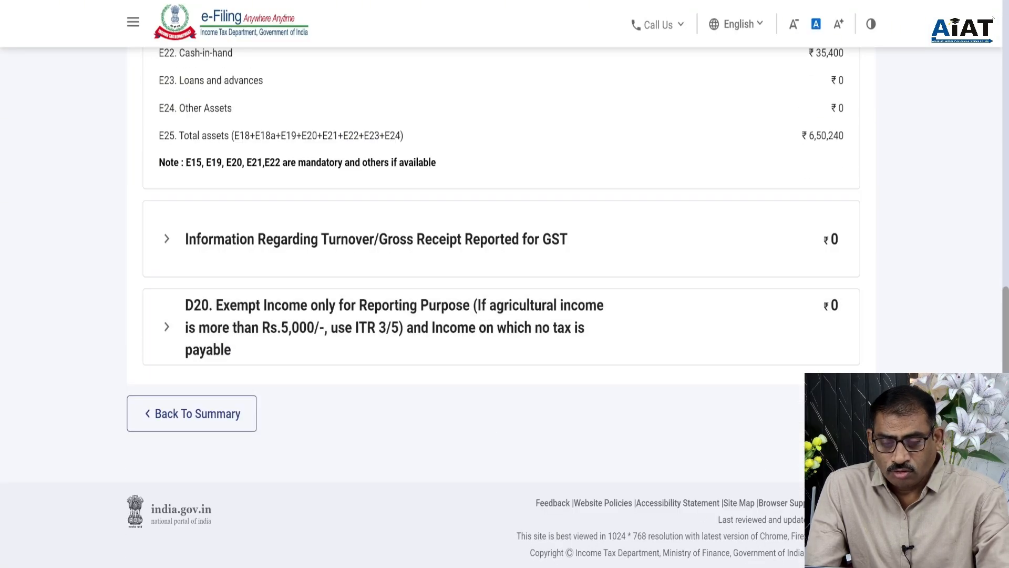
left_click(839, 414)
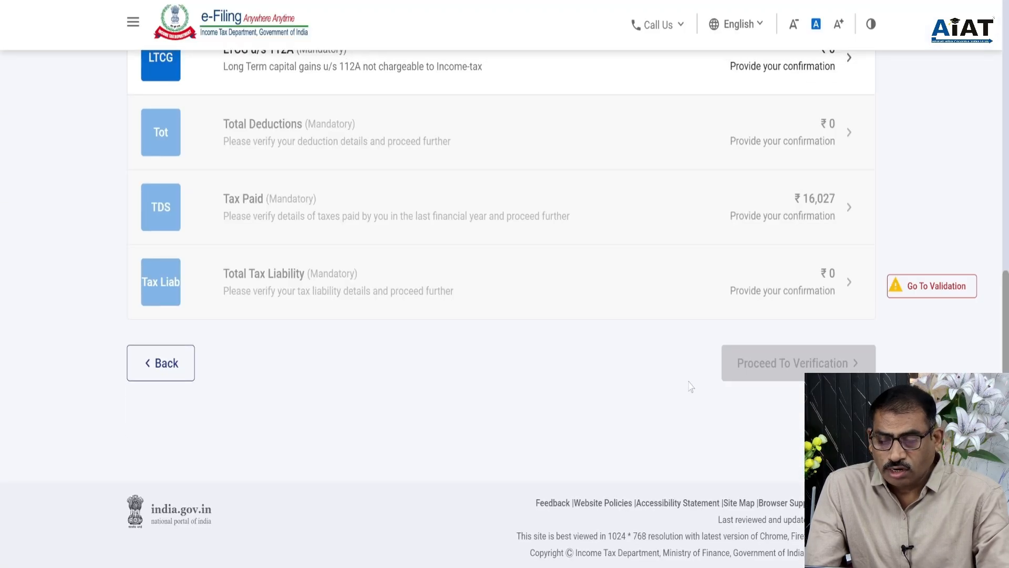
scroll(473, 323, "up", 5)
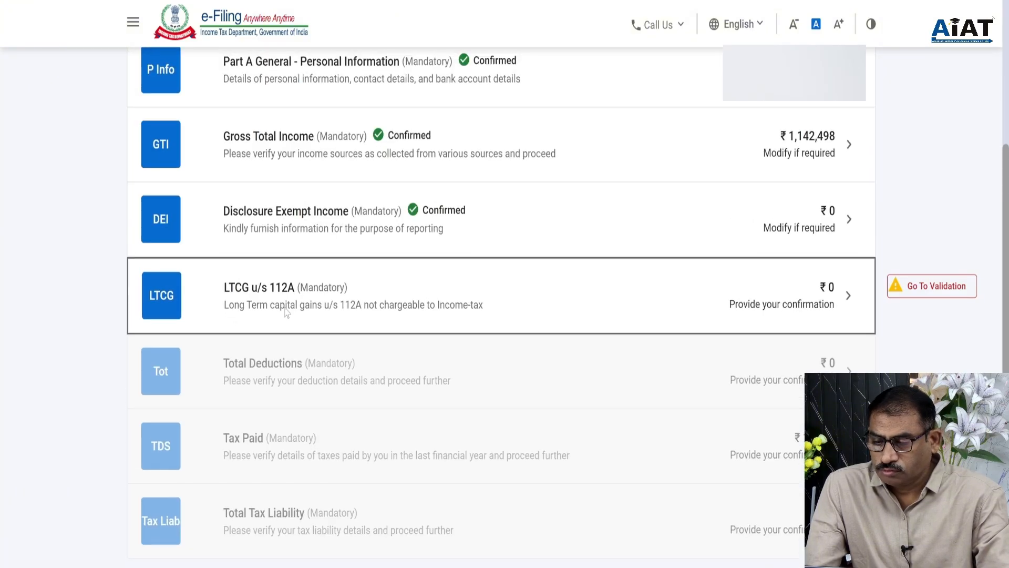
left_click(247, 311)
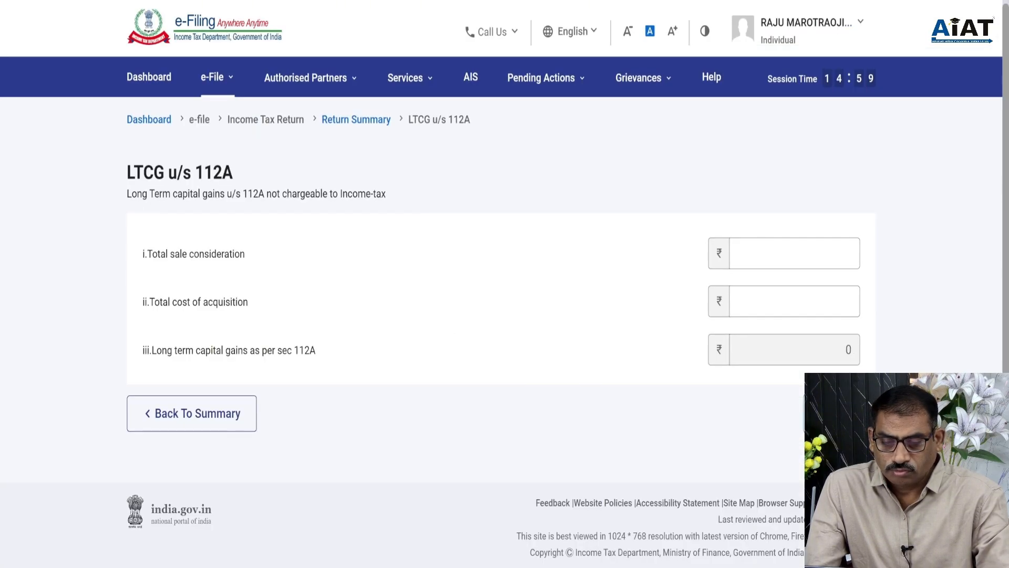
left_click(839, 413)
Confirm the Total Deductions and Tax Paid schedules without changing their amounts
scroll(624, 391, "down", 5)
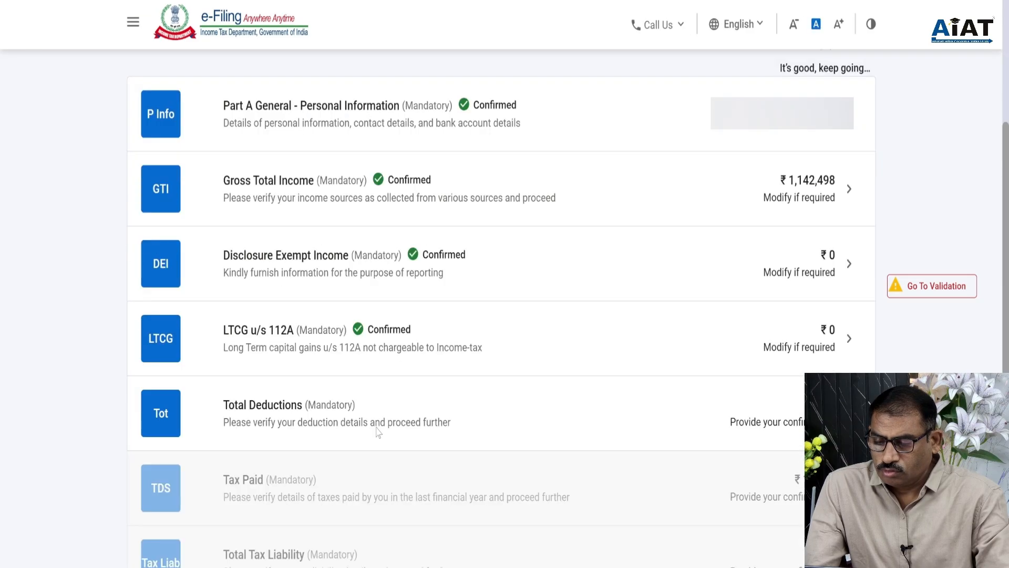
left_click(362, 416)
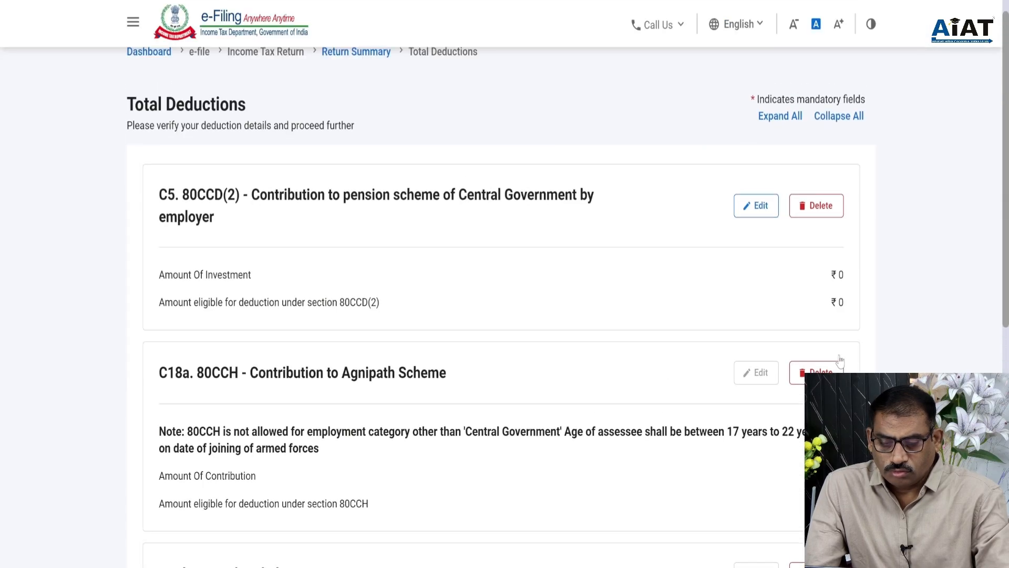
scroll(362, 417, "down", 8)
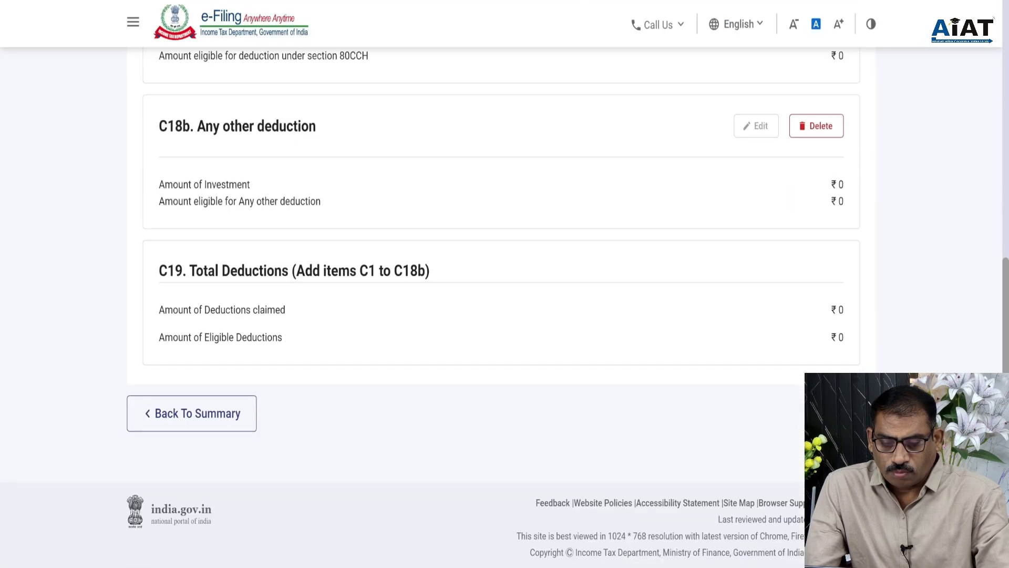
left_click(839, 414)
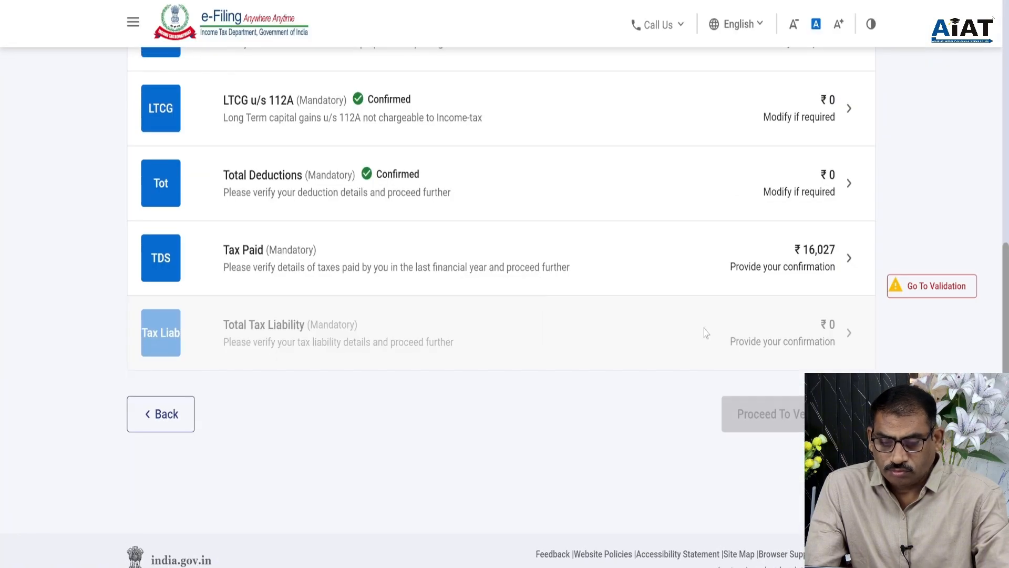
left_click(374, 266)
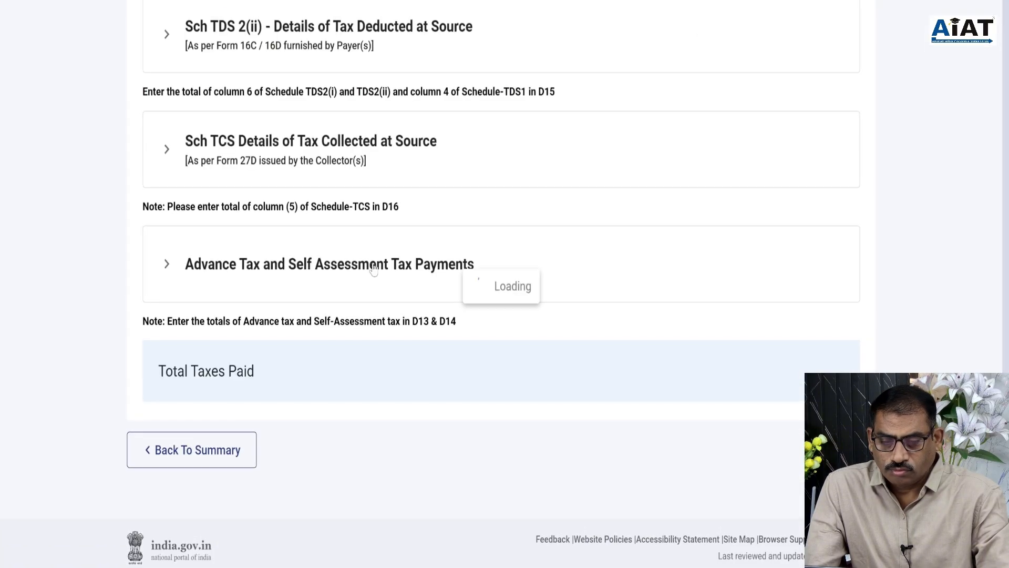
scroll(858, 380, "down", 10)
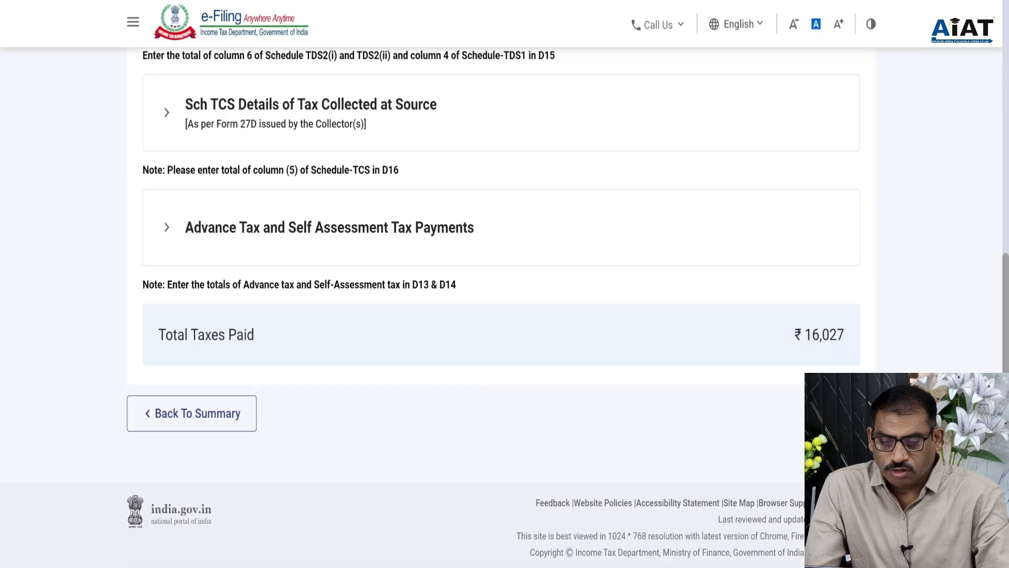
left_click(839, 414)
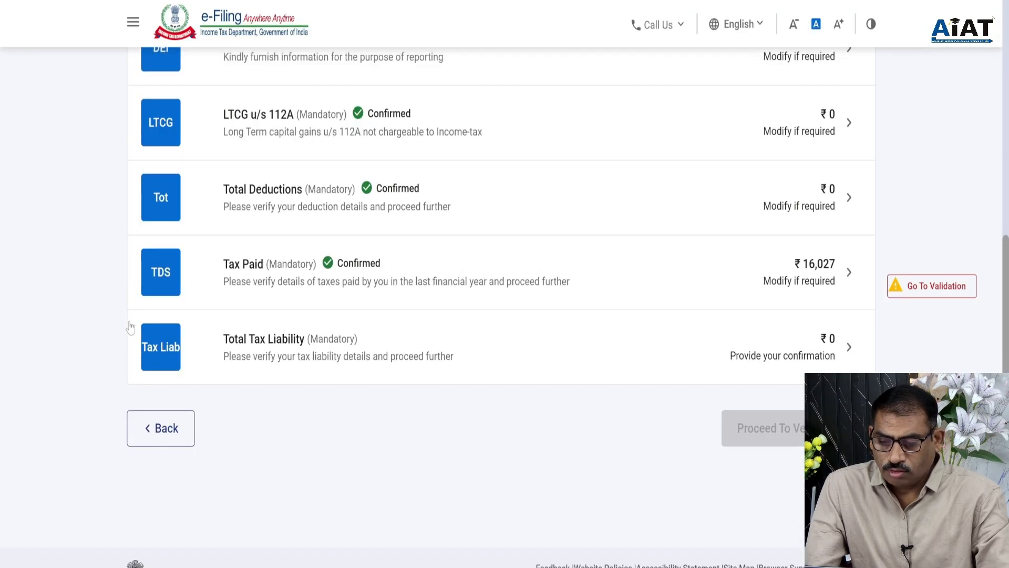
Review the income and tax computation in the Total Tax Liability schedule and confirm it
left_click(339, 355)
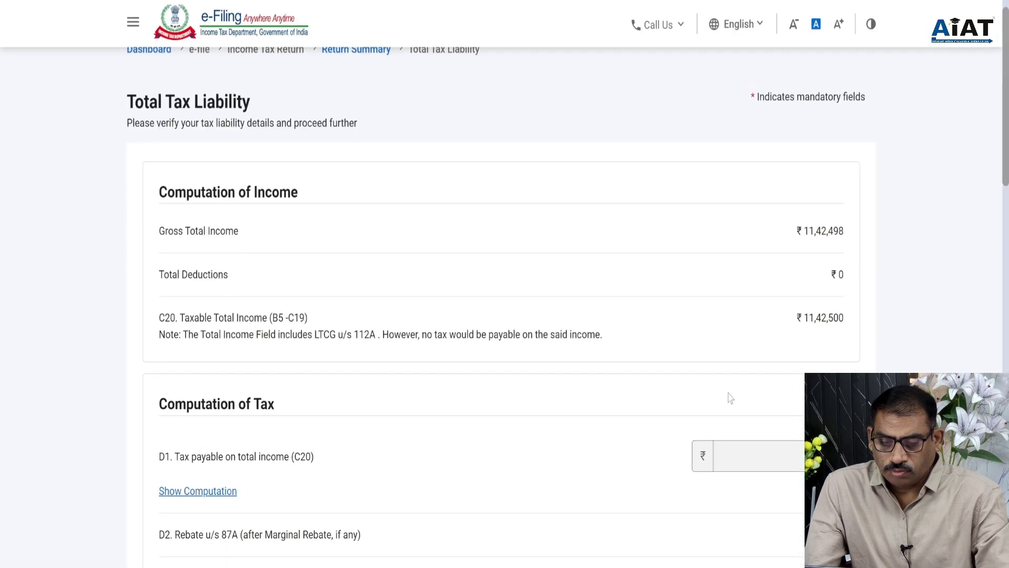
scroll(731, 398, "down", 15)
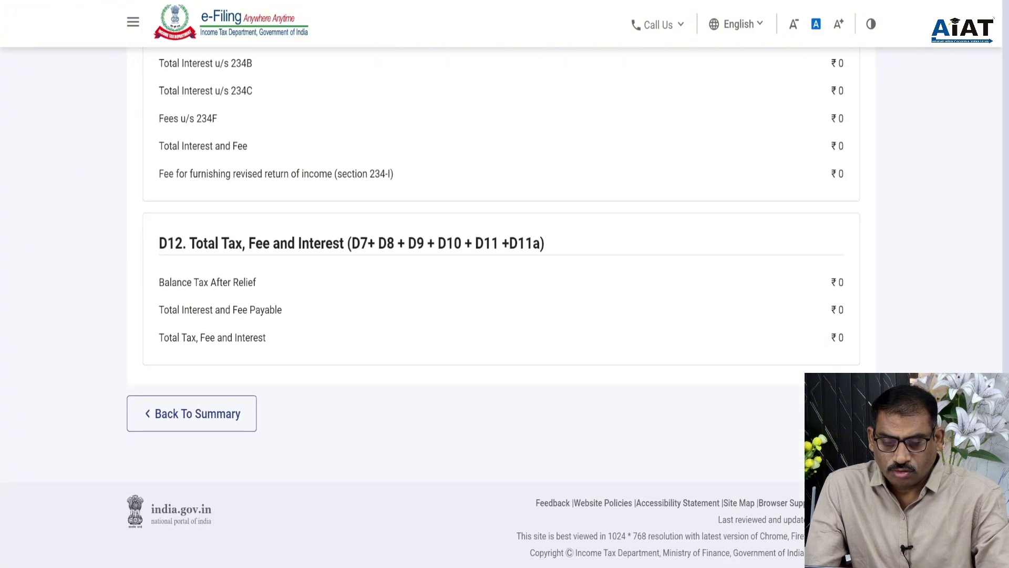
left_click(839, 414)
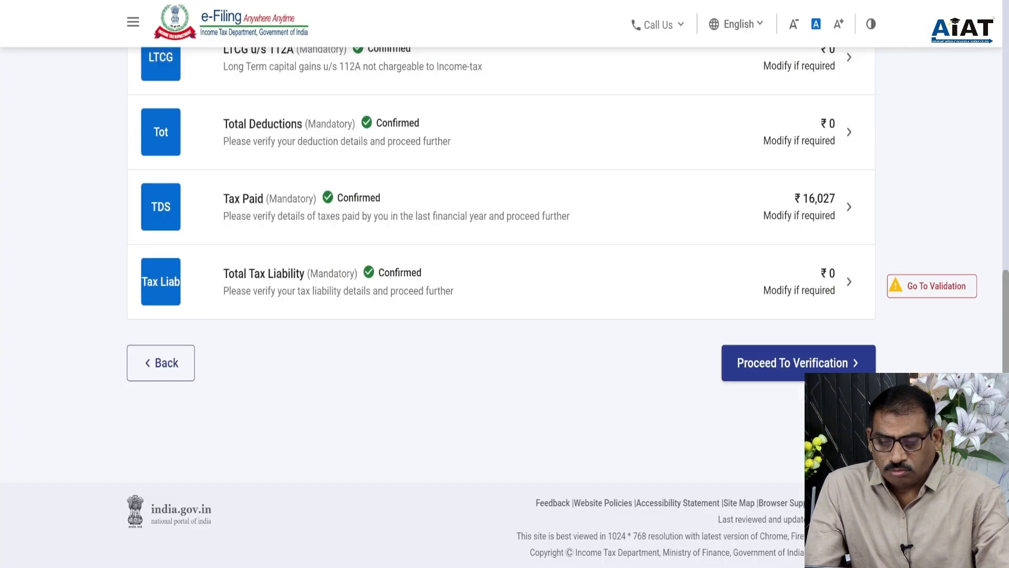
Proceed from the return summary, review the tax payable and refund calculation, and continue to previewing and submitting the return
left_click(791, 386)
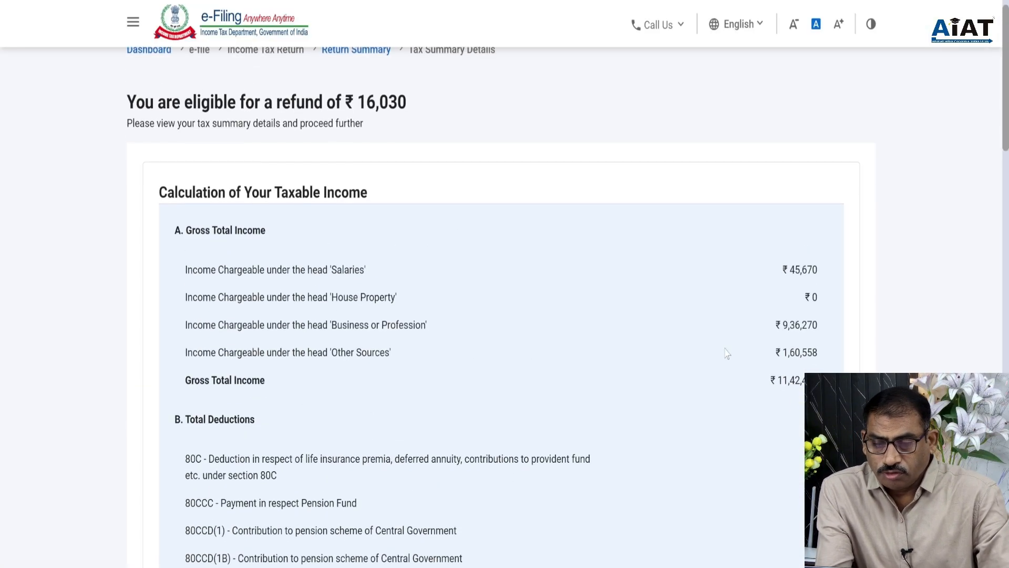
scroll(707, 344, "down", 15)
scroll(705, 351, "down", 15)
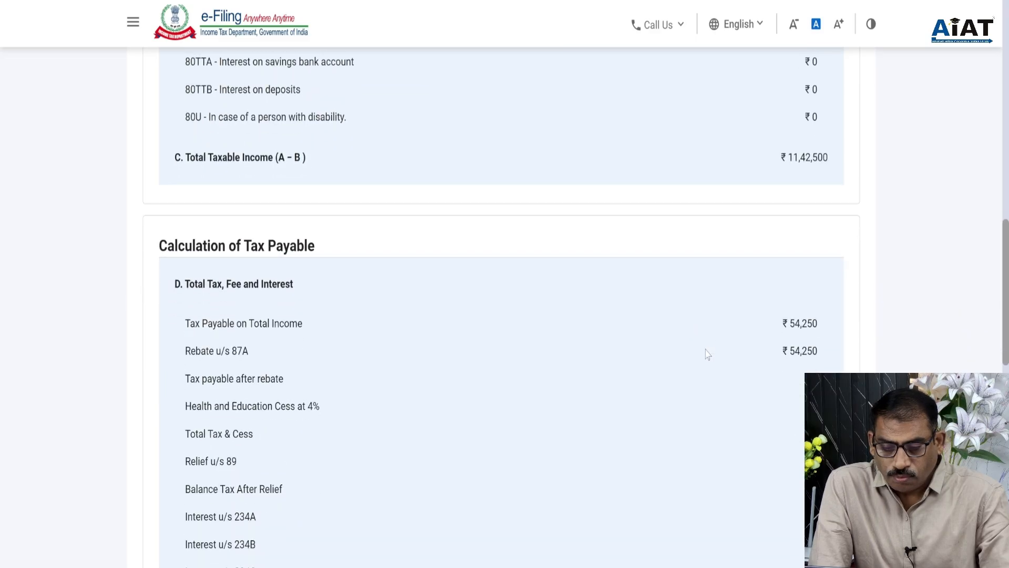
scroll(707, 355, "down", 2)
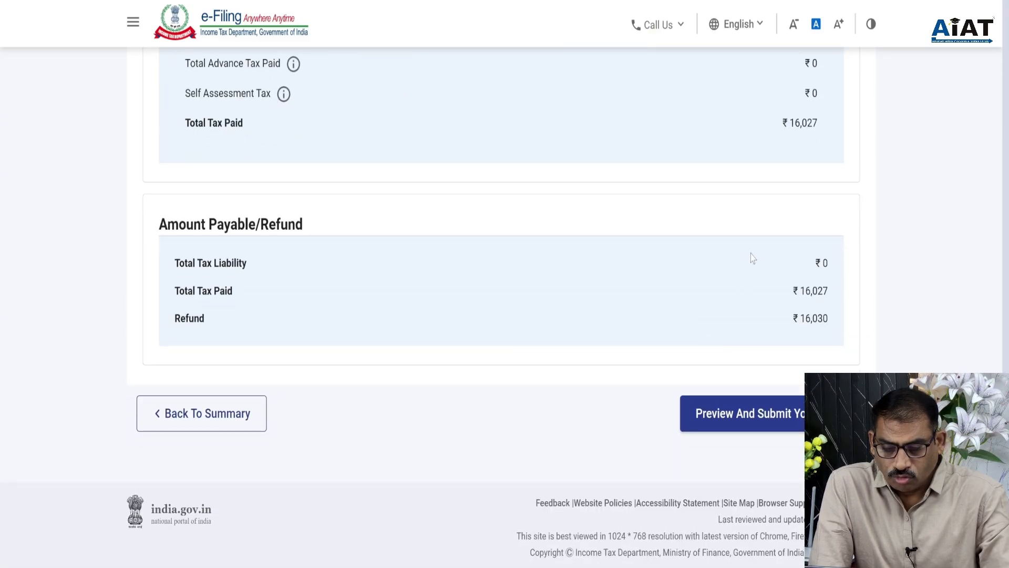
left_click(764, 412)
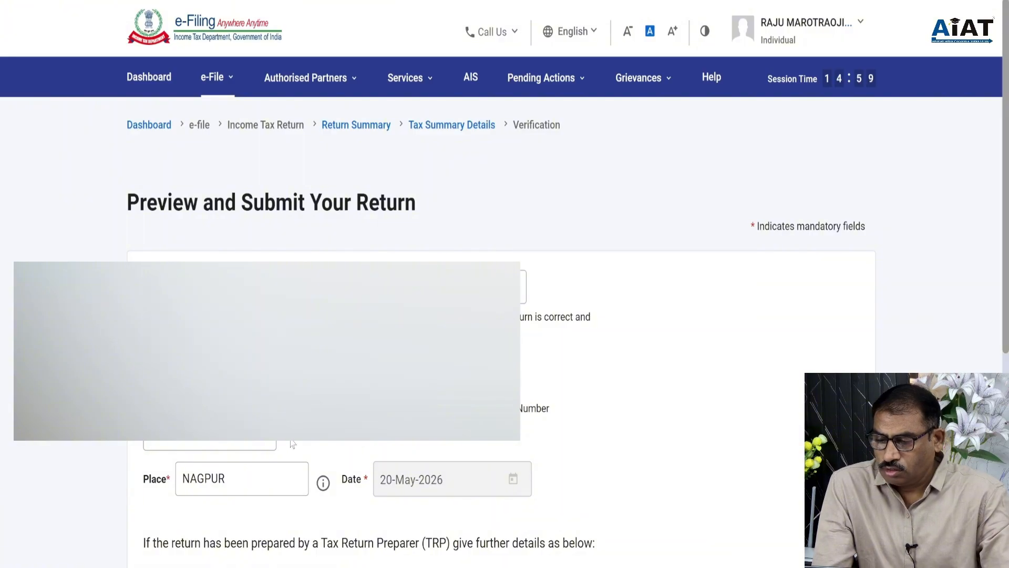
Accept the declaration page with the TRP details left blank, run the internal validation and preview the ITR-4 through to upload level validation
scroll(293, 444, "down", 5)
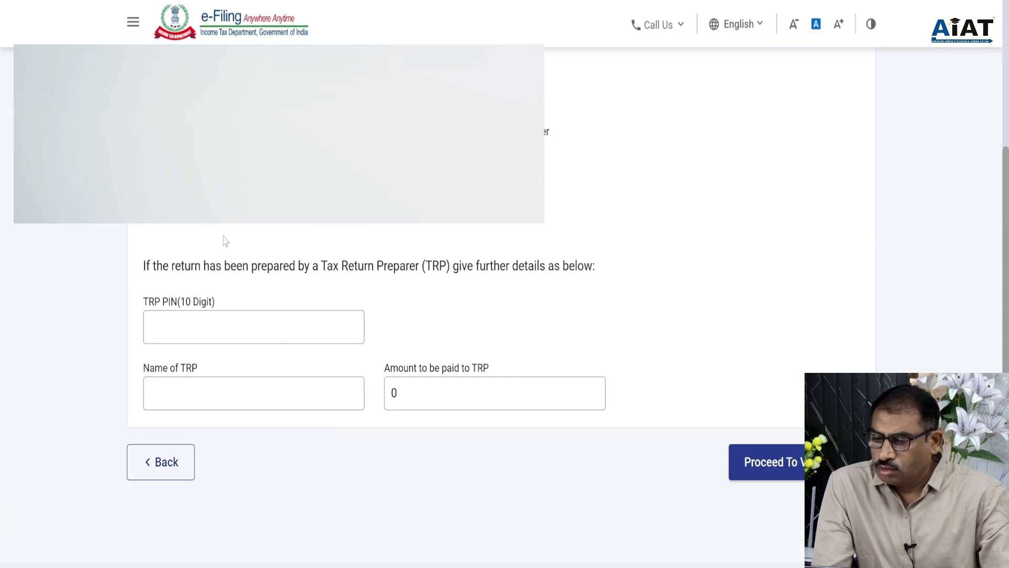
left_click(767, 461)
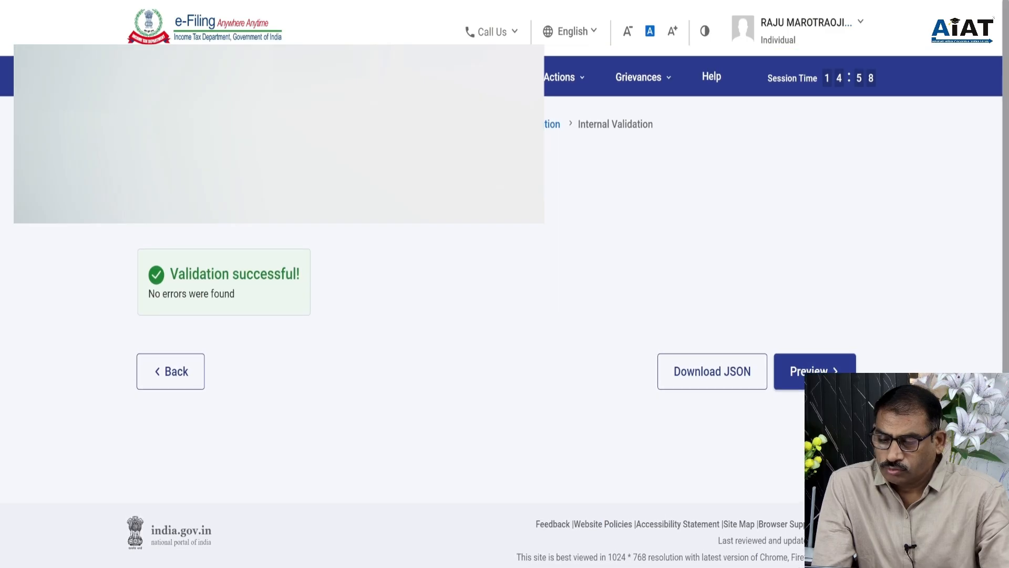
left_click(804, 379)
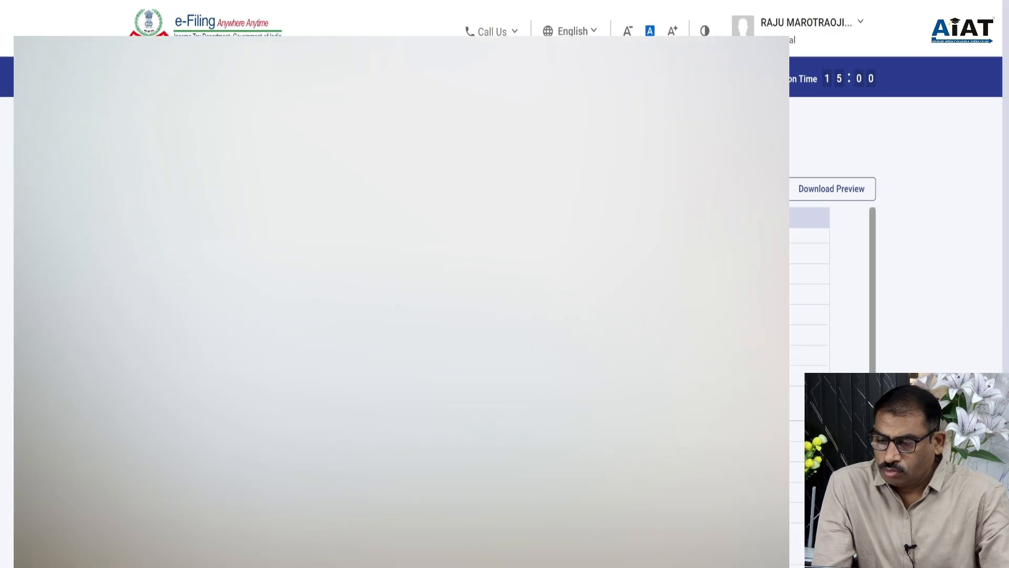
scroll(841, 262, "down", 5)
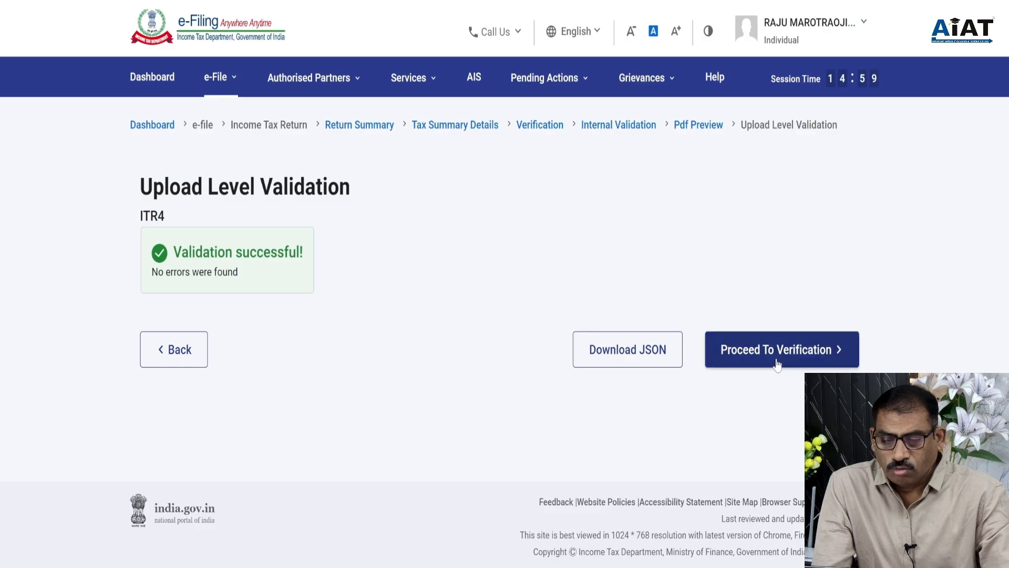
Proceed to verification of the validated return and choose E-Verify Now as the verification method
left_click(777, 349)
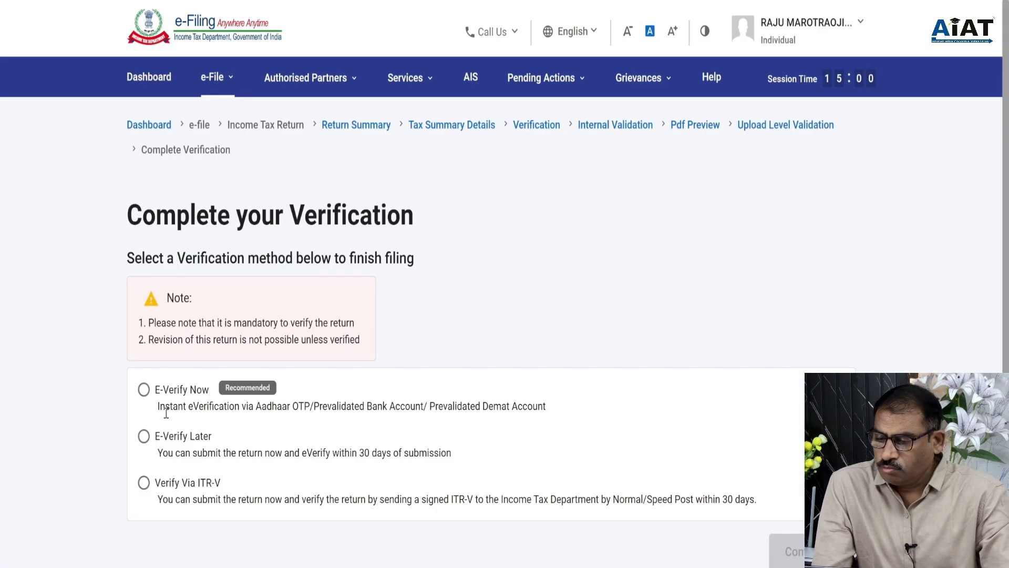
left_click(144, 391)
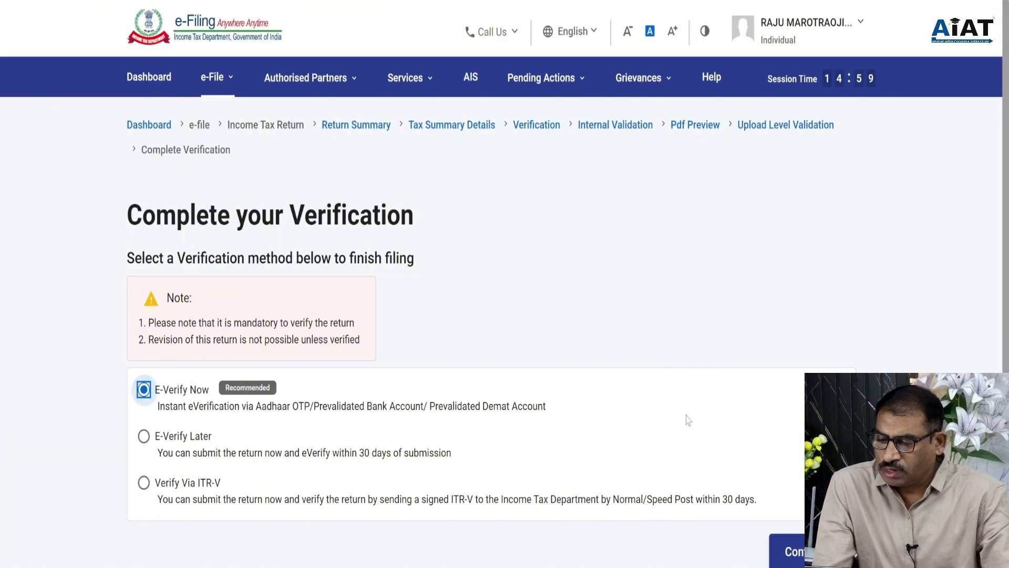
scroll(705, 419, "down", 3)
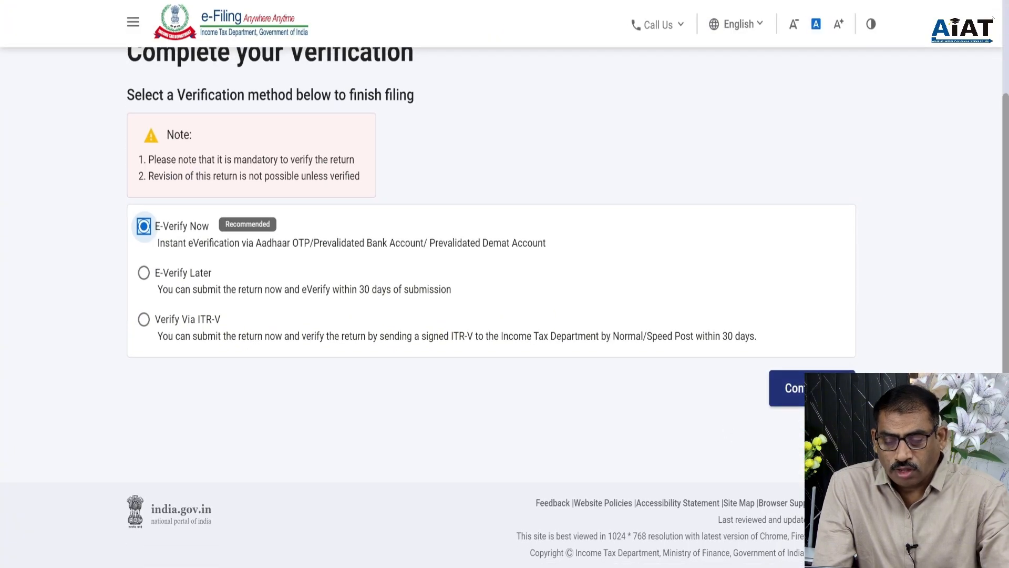